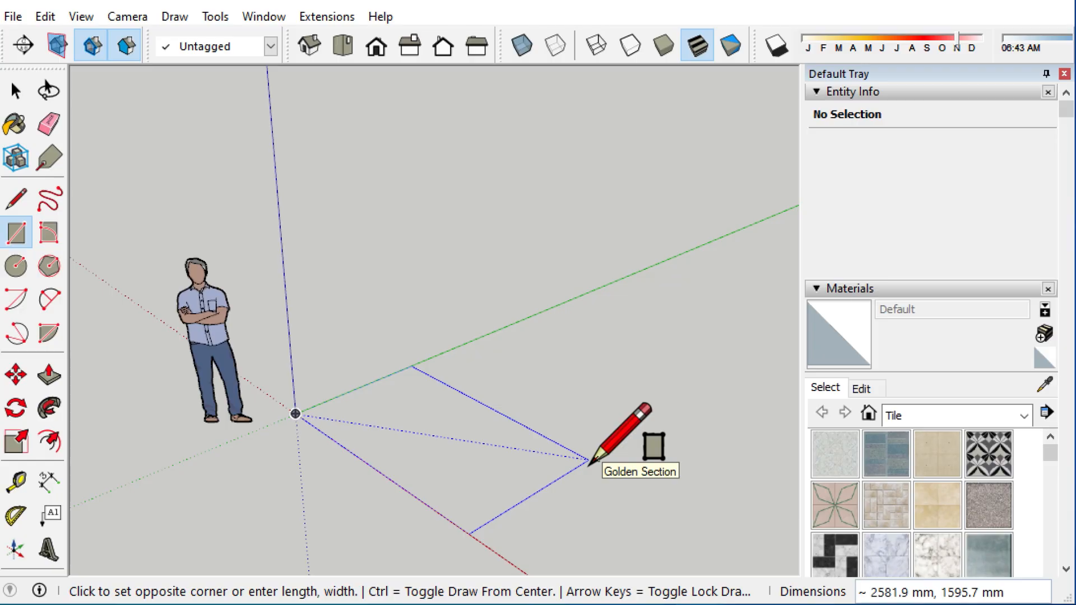
# Step: Draw a 975 mm by 600 mm rectangle from the origin and extrude it 2100 mm upward into a box
pyautogui.write('975mm,600mm')
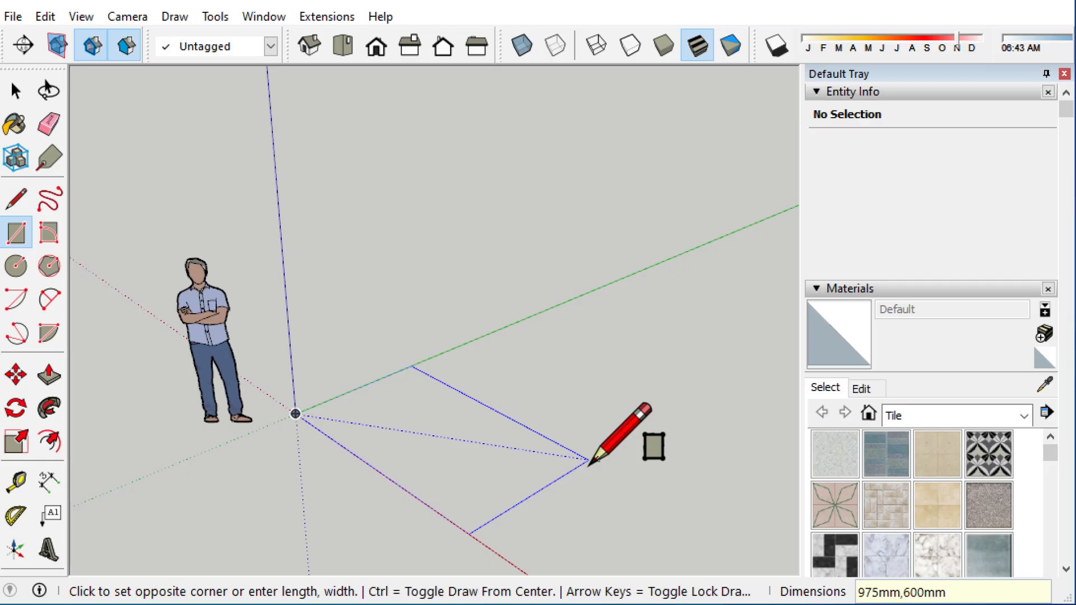
pyautogui.press('Return')
pyautogui.press('space')
pyautogui.click(348, 439)
pyautogui.scroll(3, 373, 440)
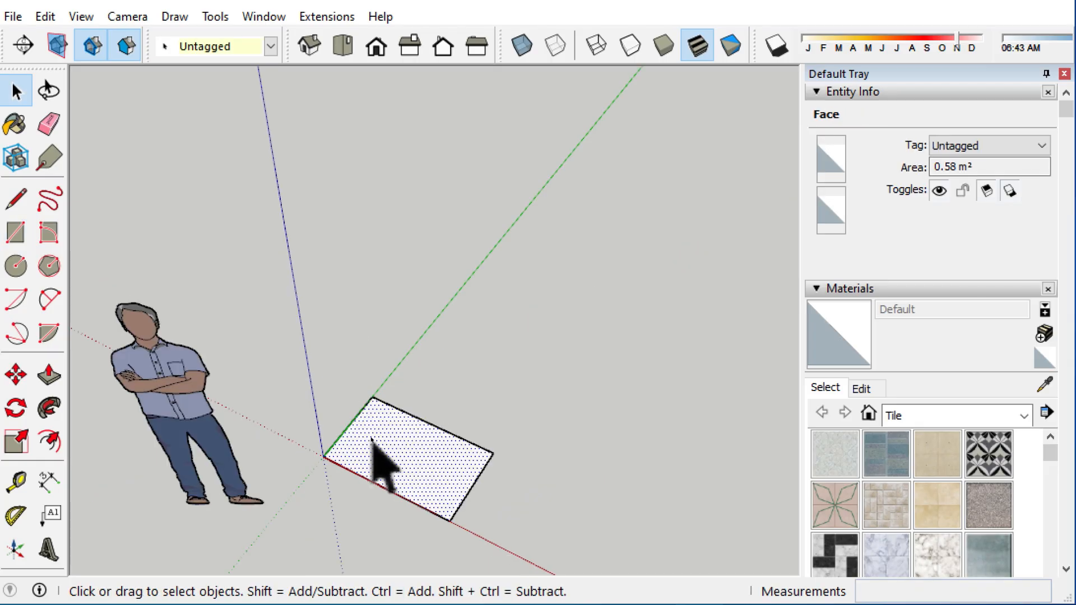
pyautogui.press('p')
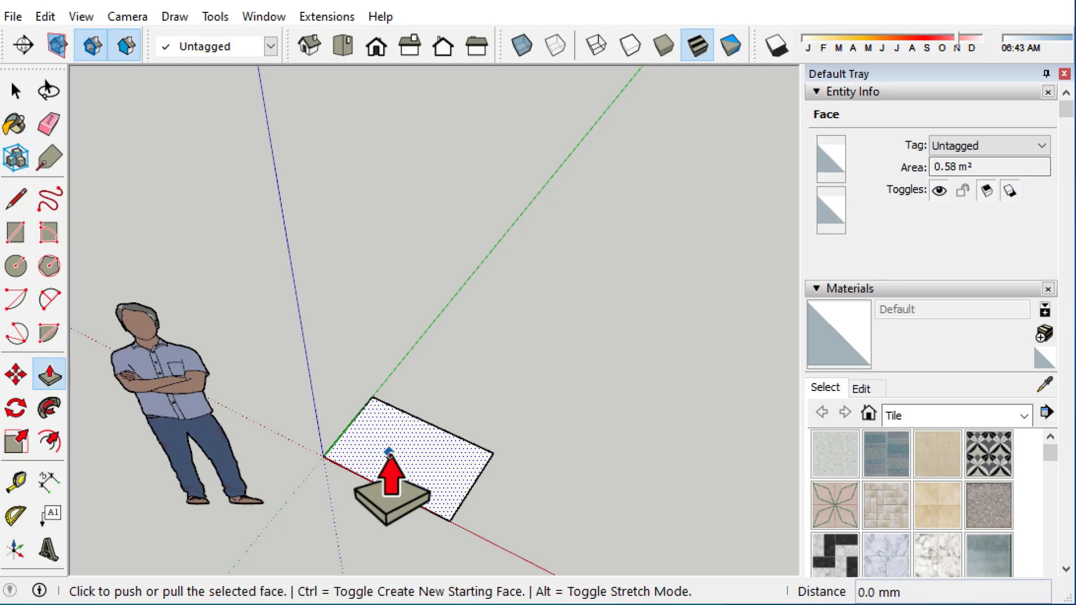
pyautogui.click(386, 449)
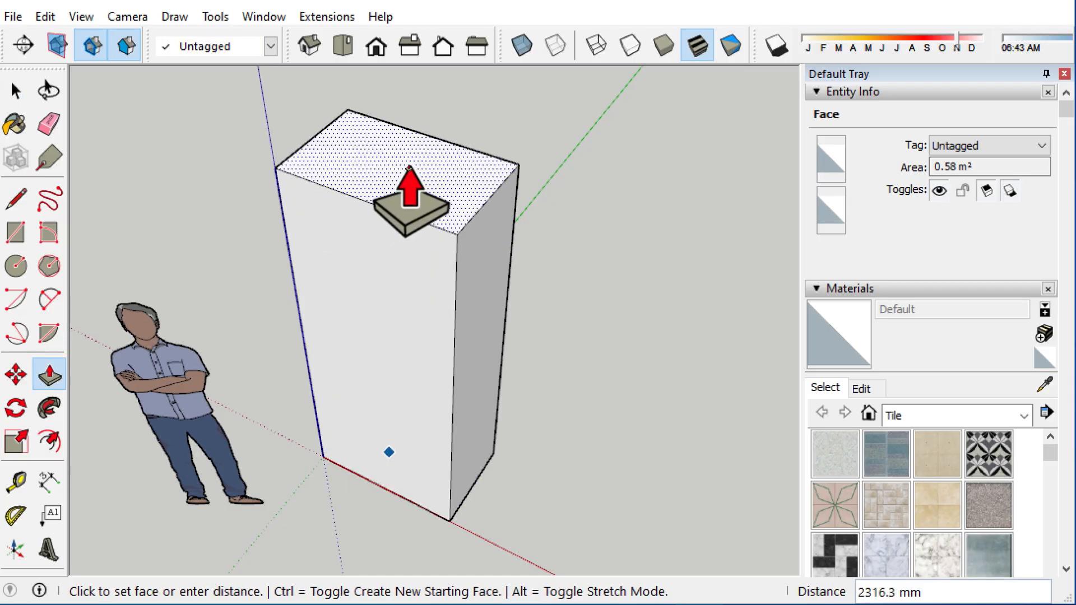
pyautogui.write('2100')
pyautogui.press('Return')
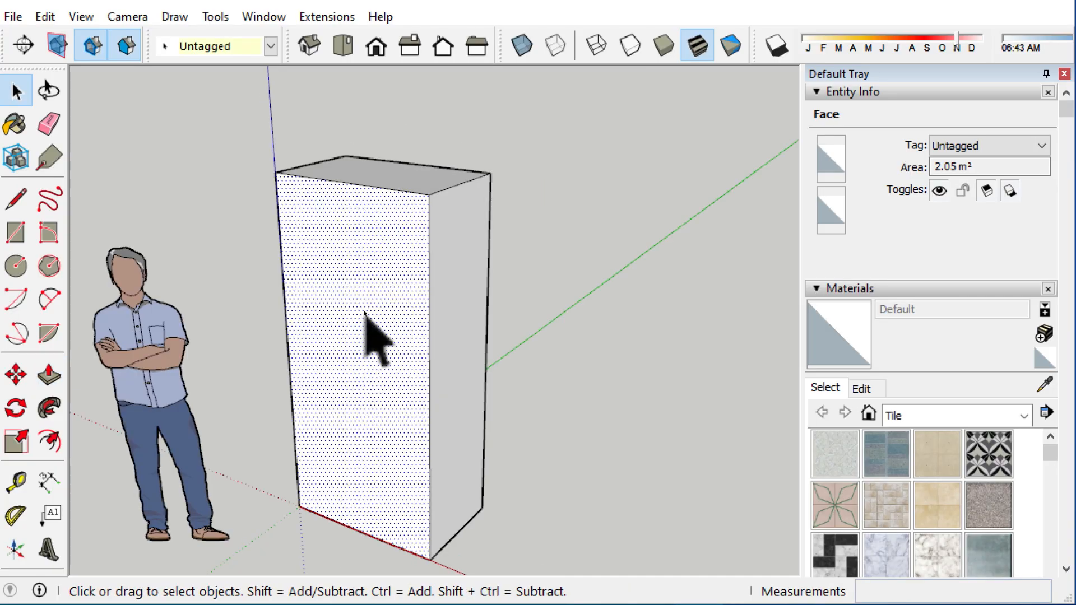
# Step: Delete the box's front face and thicken the left side wall inward by 18 mm with Push/Pull, keeping the original face
pyautogui.press('Delete')
pyautogui.moveTo(302, 342); pyautogui.dragTo(317, 300, button='middle')
pyautogui.doubleClick(317, 297)
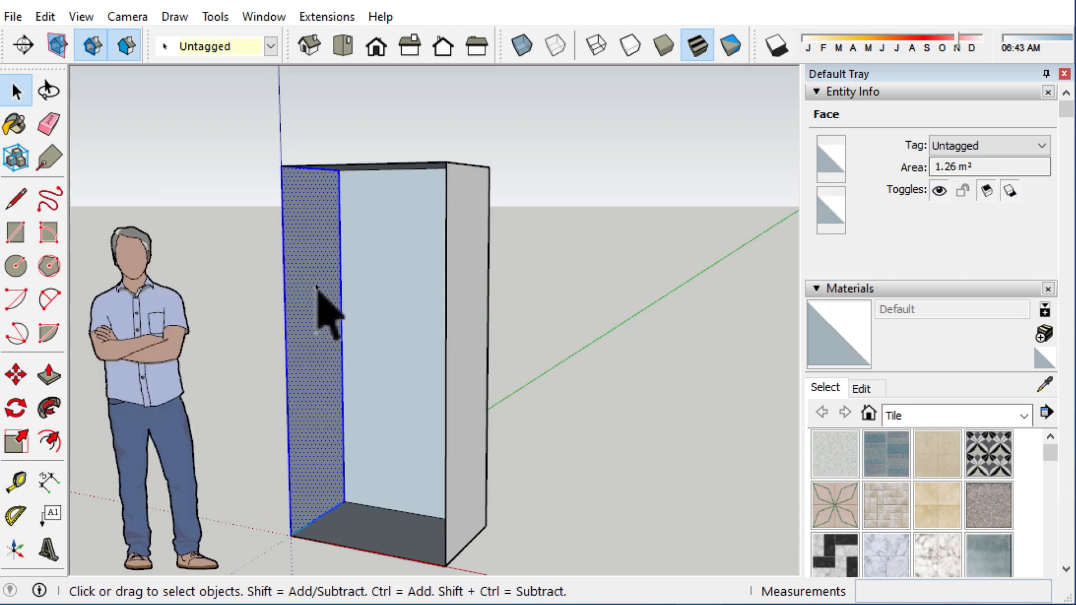
pyautogui.press('p')
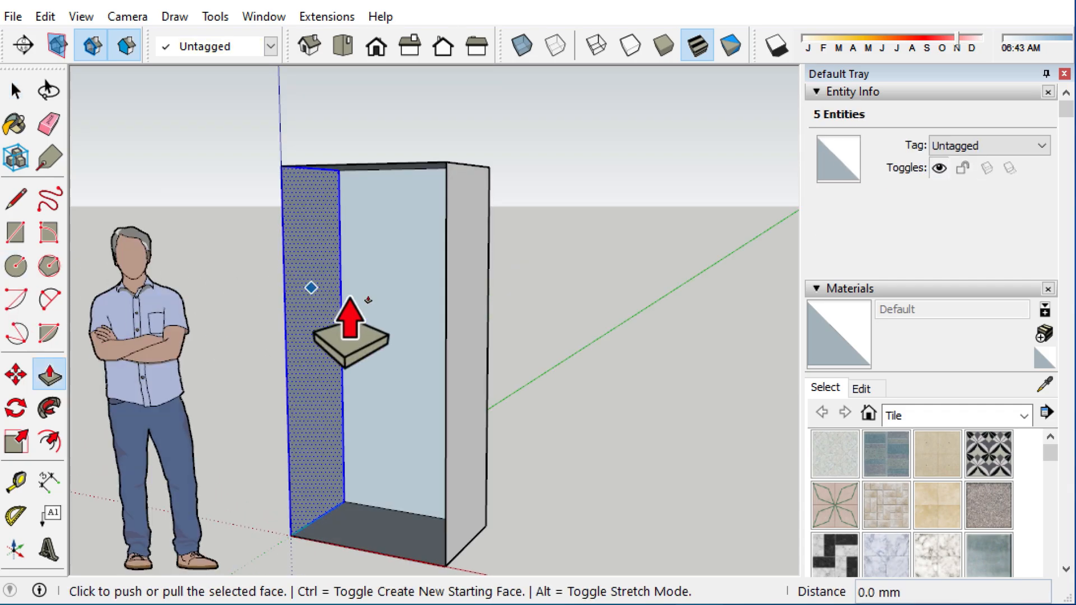
pyautogui.click(334, 305)
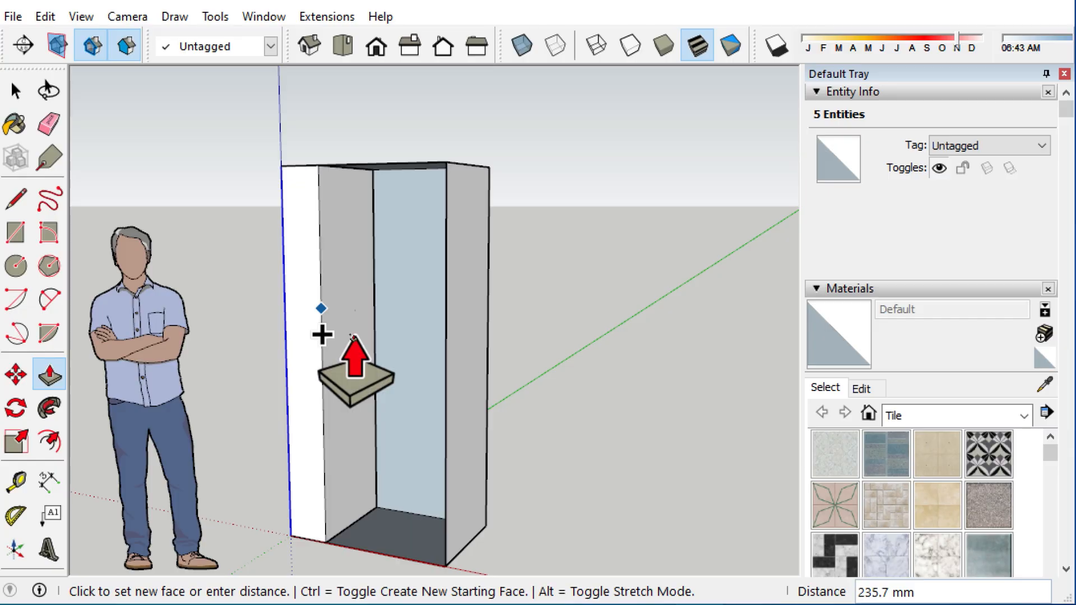
pyautogui.write('18')
pyautogui.press('Return')
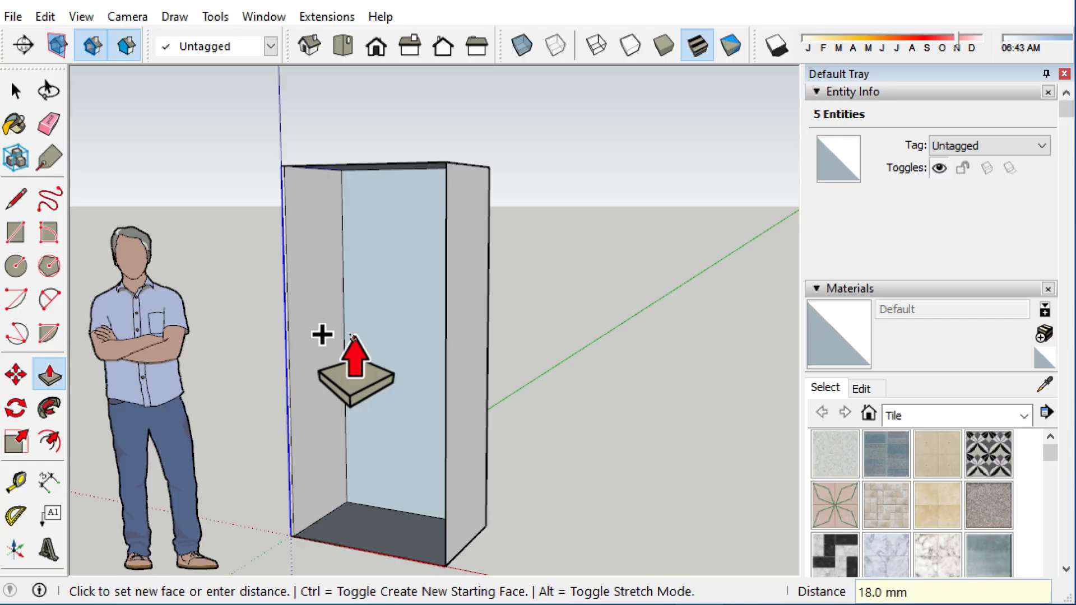
# Step: Thicken the right side wall inward by 18 mm with Push/Pull, creating a new starting face
pyautogui.moveTo(389, 183); pyautogui.dragTo(595, 244, button='middle')
pyautogui.scroll(2, 504, 219)
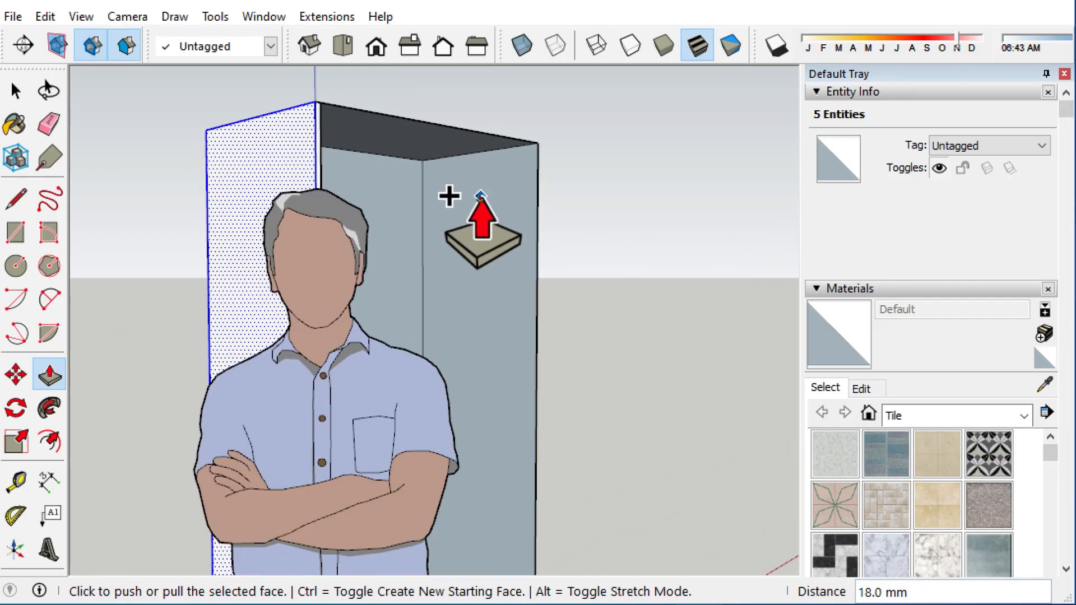
pyautogui.press('space')
pyautogui.click(480, 221)
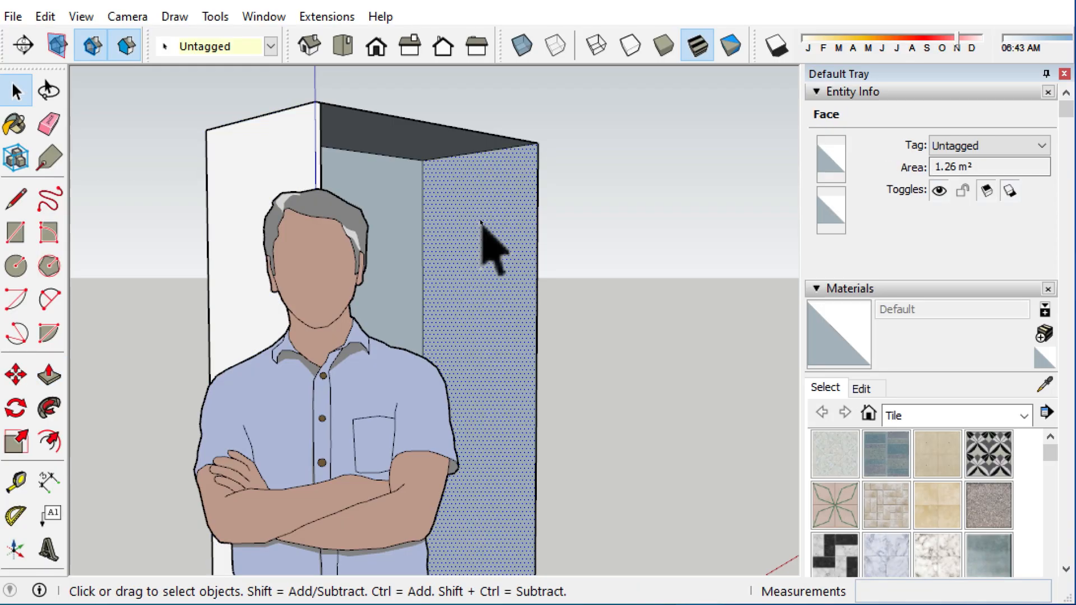
pyautogui.press('p')
pyautogui.click(482, 223)
pyautogui.press('ctrl')
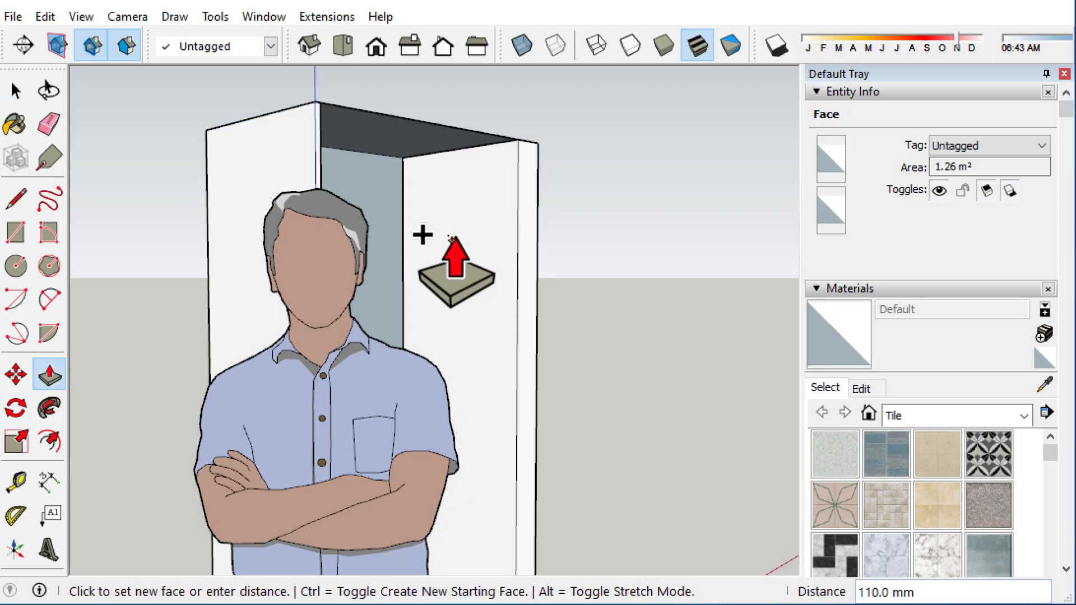
pyautogui.write('18')
pyautogui.press('Return')
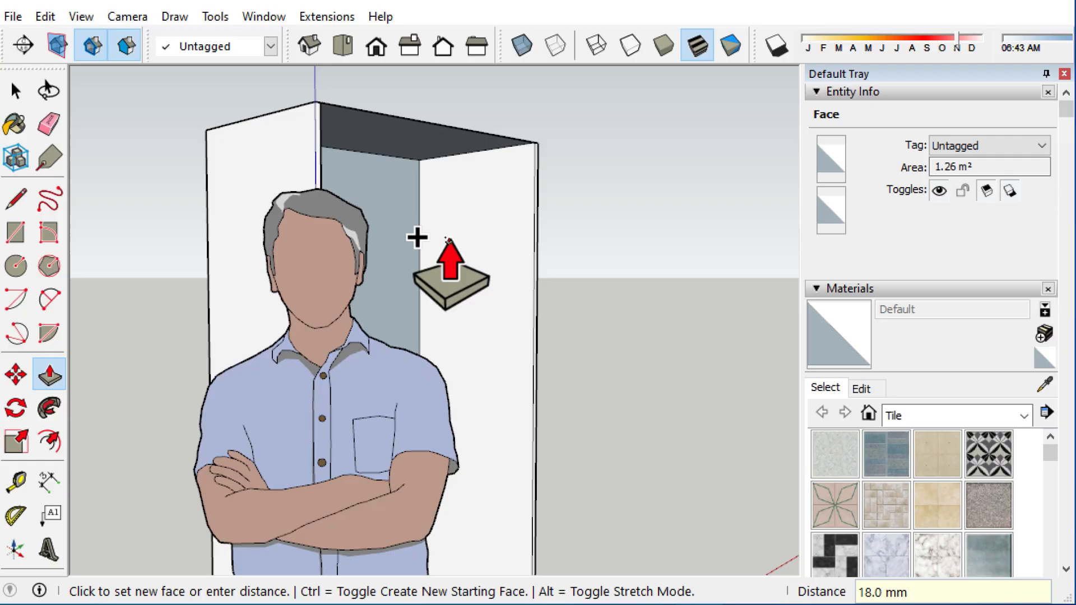
# Step: Thicken the cabinet's top panel downward by 18 mm with Push/Pull, creating a new starting face
pyautogui.moveTo(513, 230); pyautogui.dragTo(240, 196, button='middle')
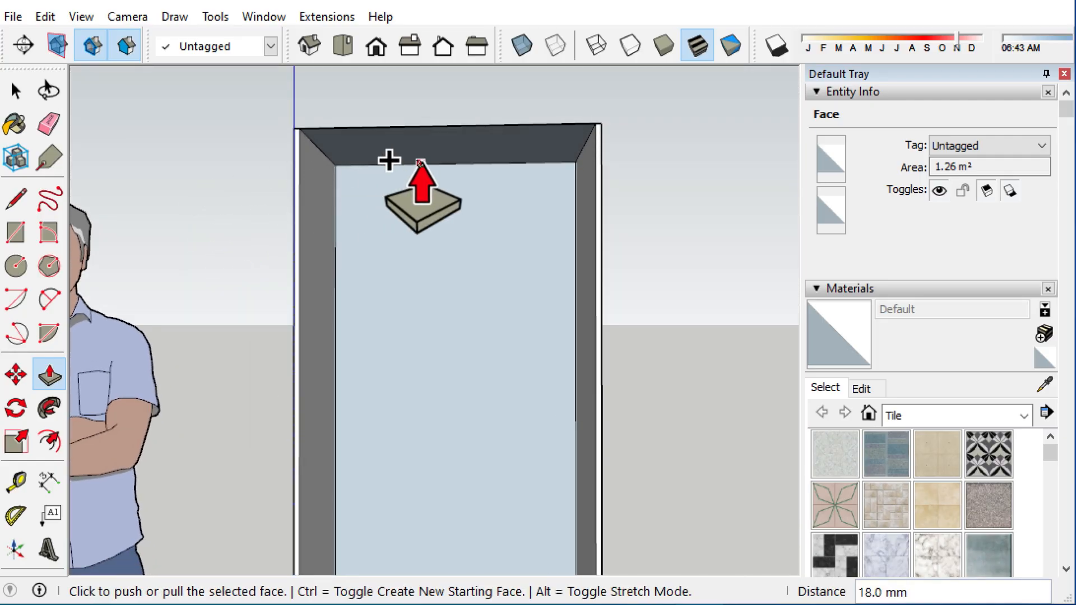
pyautogui.press('space')
pyautogui.click(418, 151)
pyautogui.press('p')
pyautogui.click(417, 149)
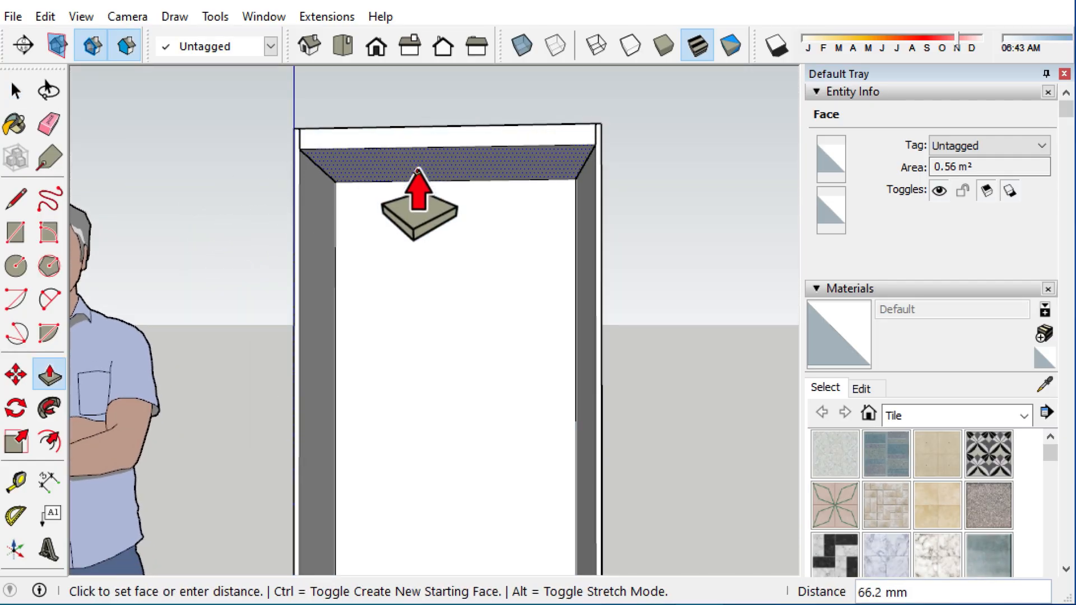
pyautogui.press('ctrl')
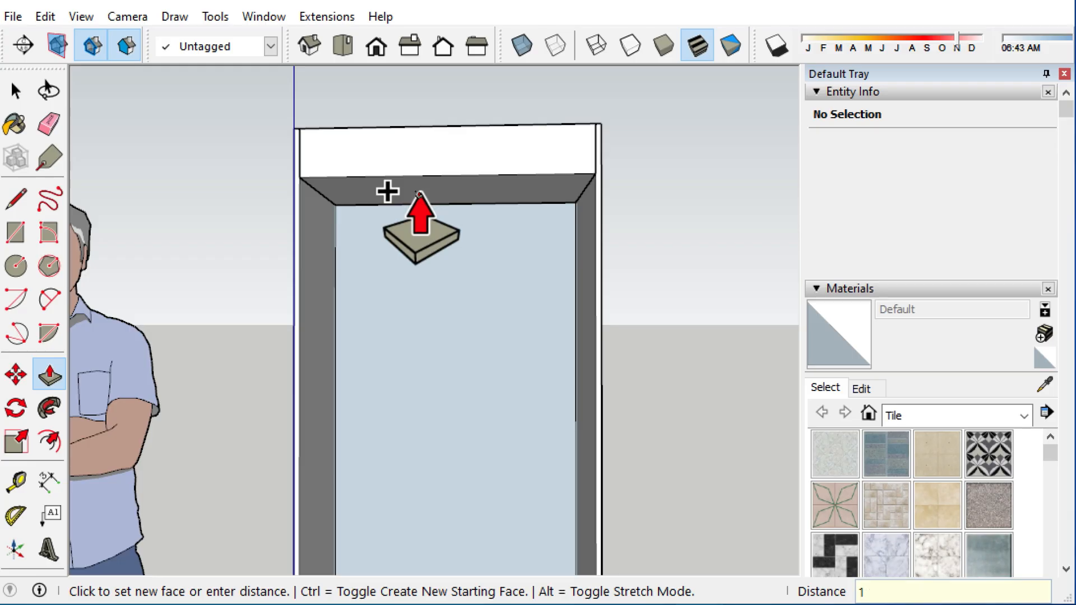
pyautogui.write('18')
pyautogui.press('Return')
# Step: Raise the cabinet's inner floor by 75 mm with Push/Pull, creating a new starting face
pyautogui.moveTo(469, 221); pyautogui.dragTo(336, 271, button='middle')
pyautogui.click(343, 356)
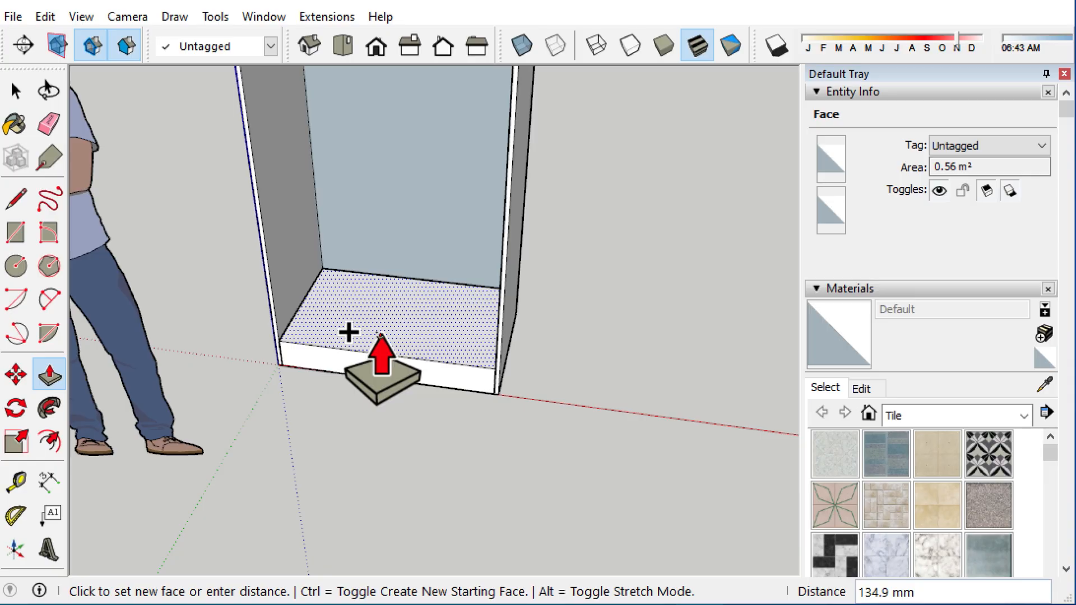
pyautogui.write('75')
pyautogui.press('Return')
# Step: Thicken the cabinet's back panel inward with Push/Pull, creating a new starting face
pyautogui.moveTo(381, 335); pyautogui.dragTo(279, 342, button='middle')
pyautogui.press('space')
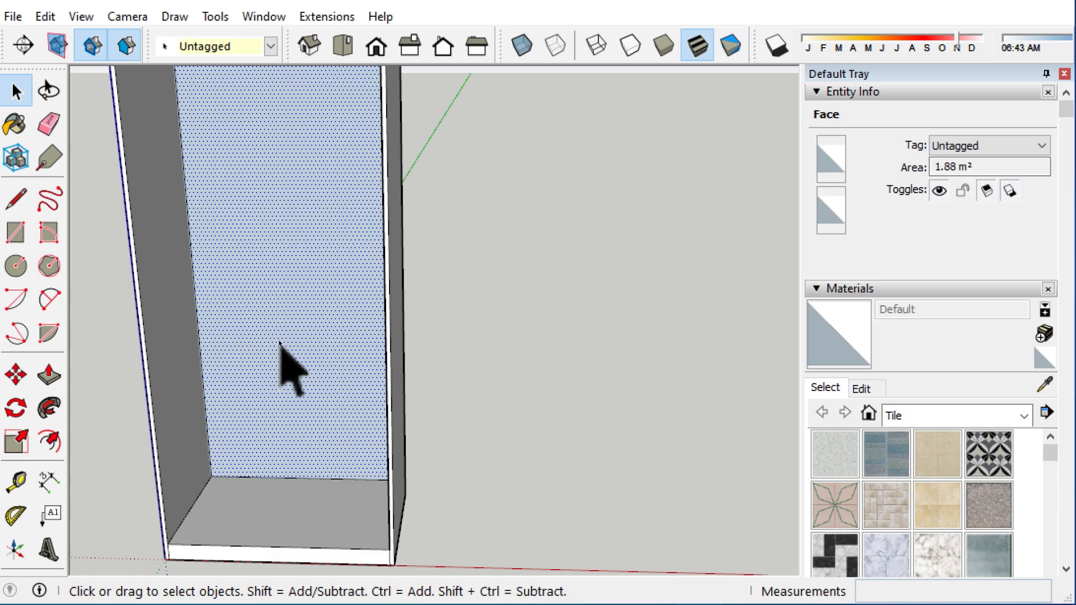
pyautogui.moveTo(280, 345); pyautogui.dragTo(406, 361, button='middle')
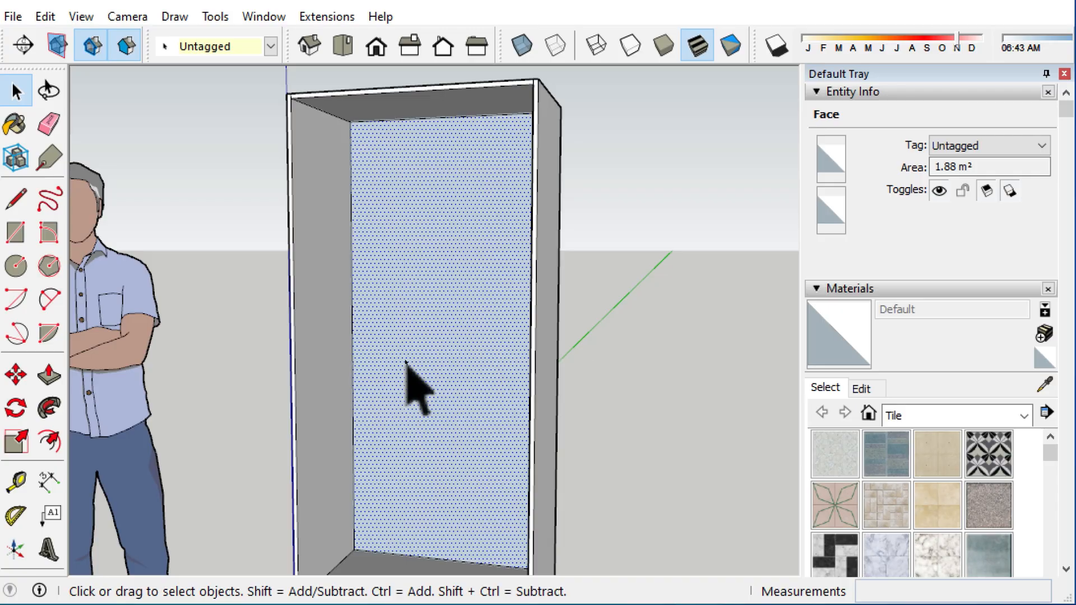
pyautogui.press('p')
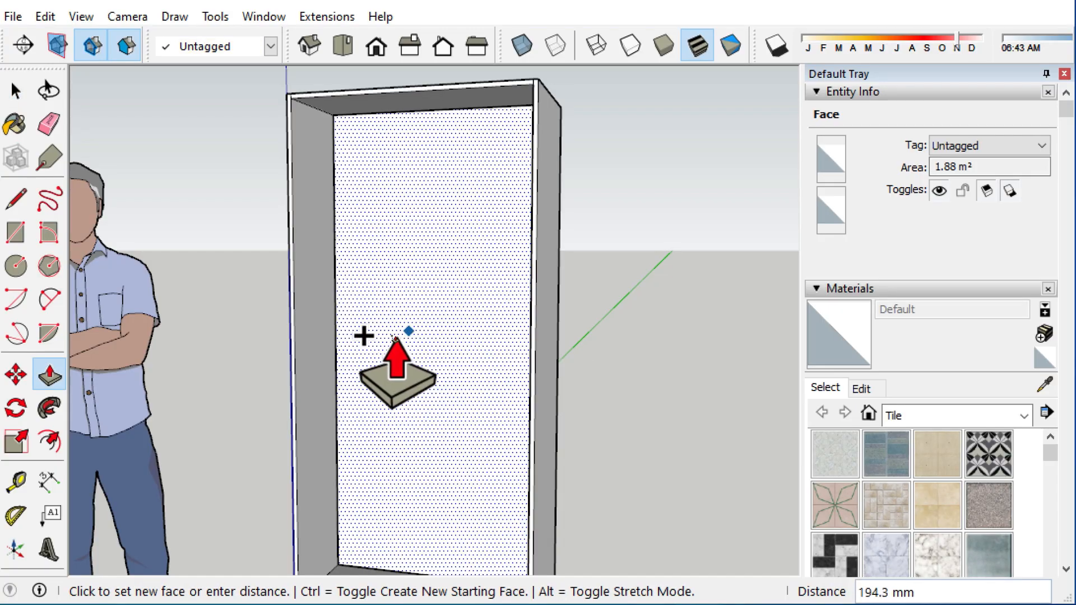
pyautogui.press('Escape')
pyautogui.moveTo(440, 296); pyautogui.dragTo(334, 223, button='middle')
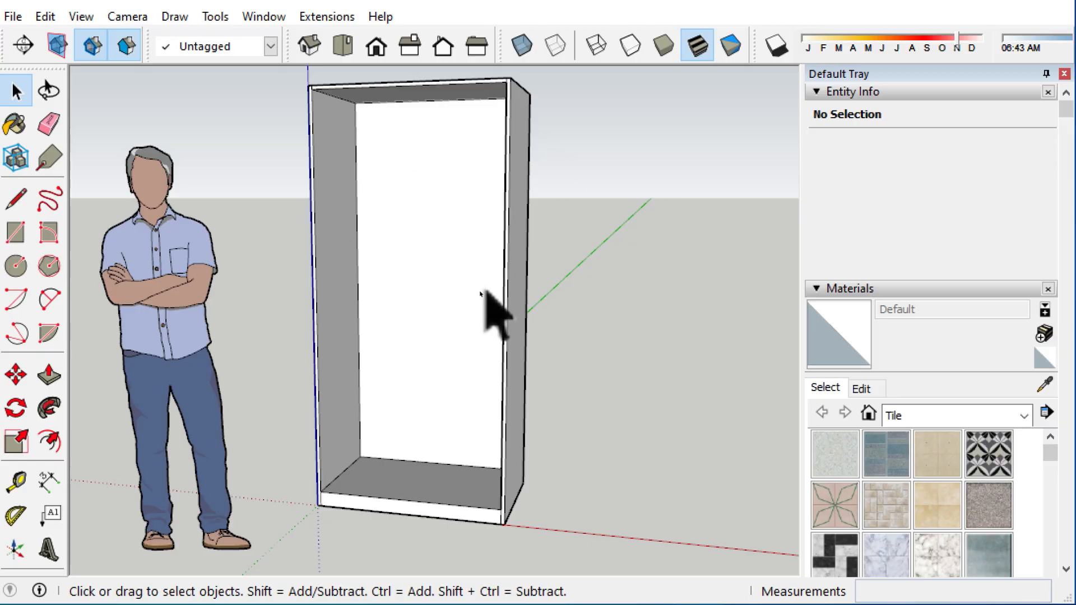
pyautogui.moveTo(423, 302); pyautogui.dragTo(426, 347, button='middle')
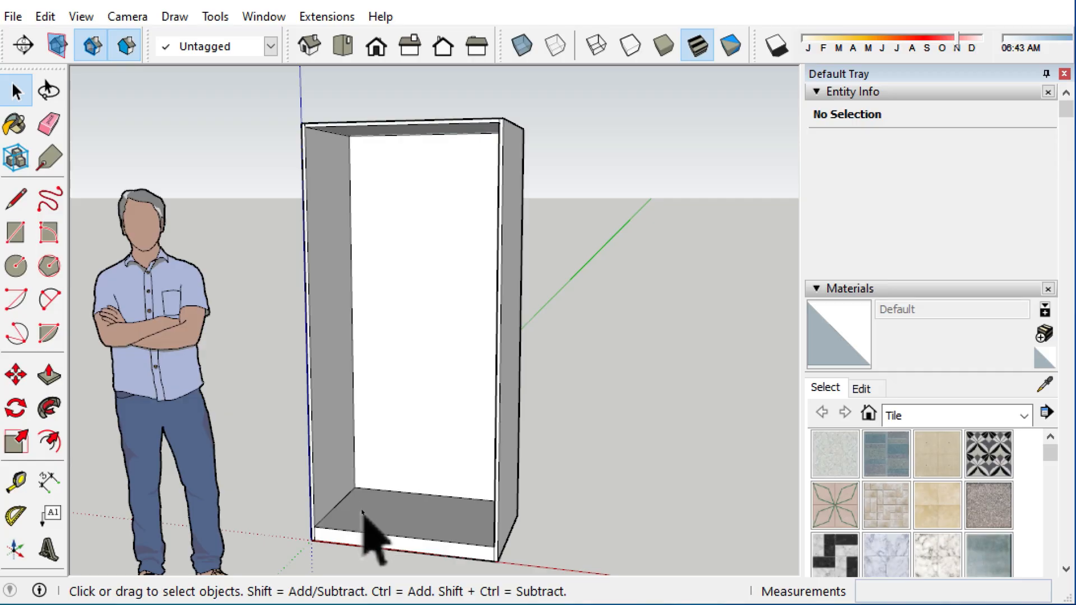
# Step: Place a guide line 900 mm above the bottom edge of the right side panel with the Tape Measure
pyautogui.press('t')
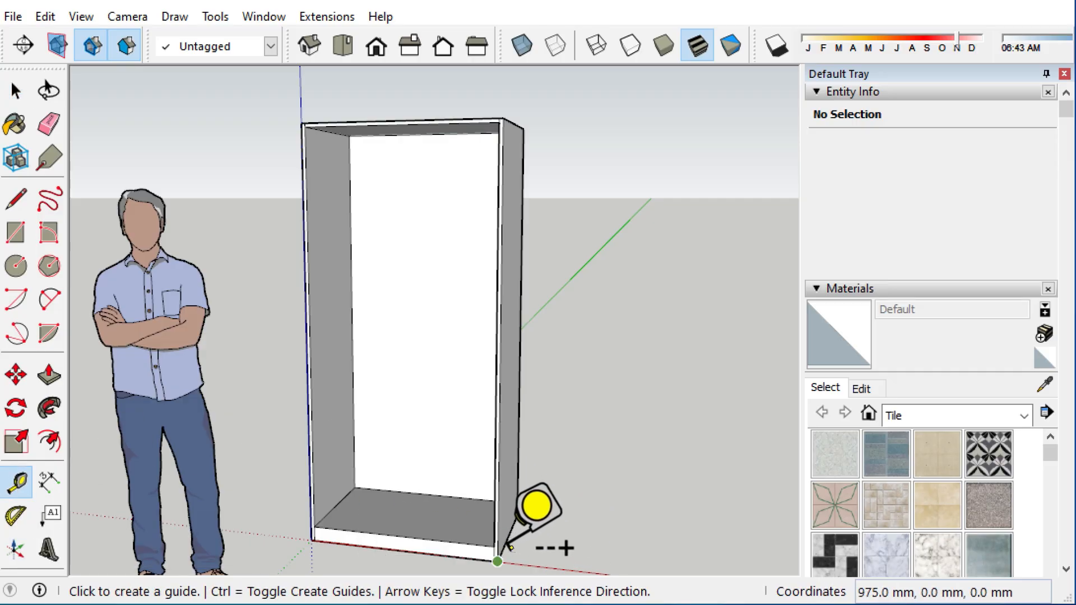
pyautogui.moveTo(572, 527); pyautogui.dragTo(504, 547, button='middle')
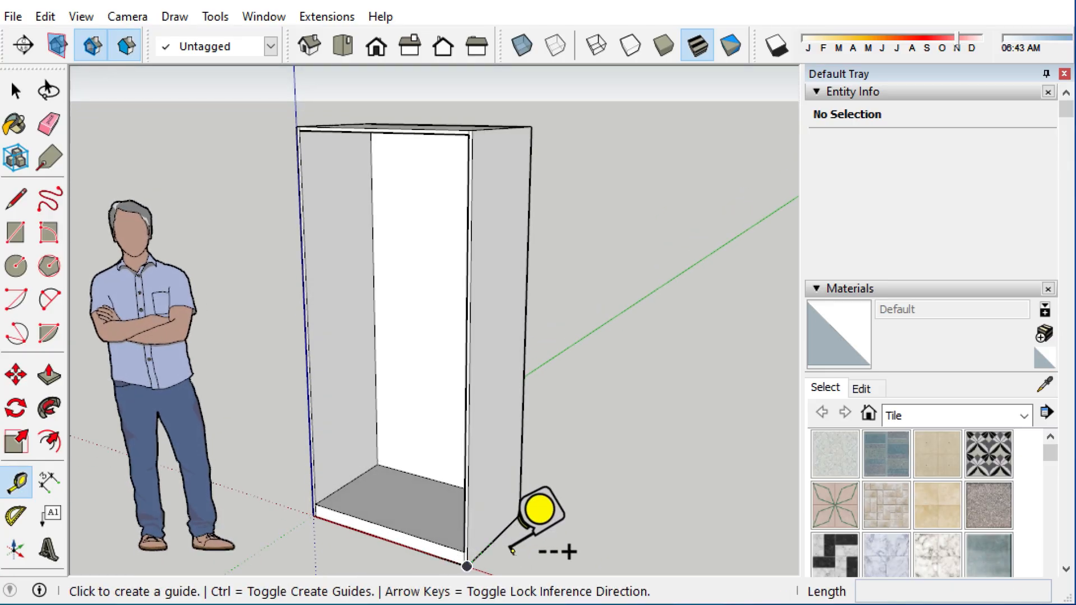
pyautogui.click(491, 539)
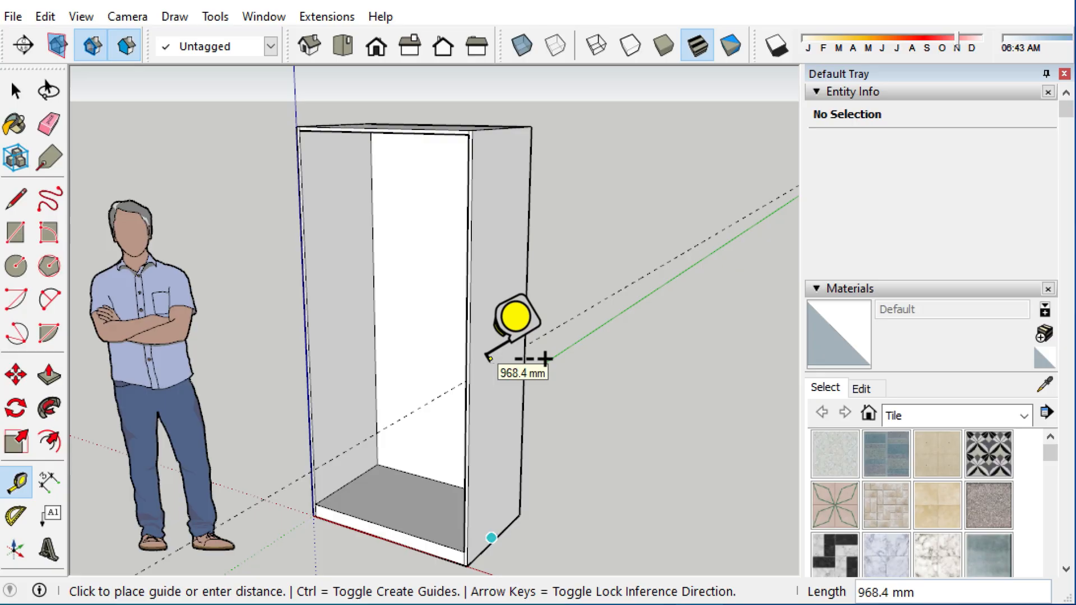
pyautogui.write('900')
pyautogui.moveTo(469, 444); pyautogui.dragTo(675, 423, button='middle')
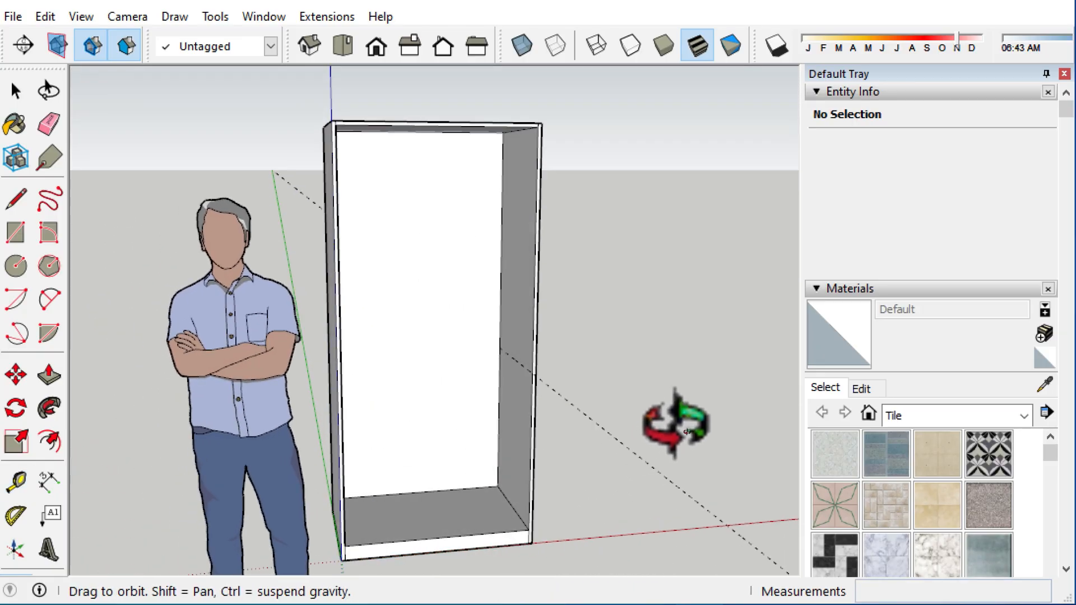
# Step: Copy the cabinet's inner floor face with its edges straight up inside the cabinet as a shelf face
pyautogui.press('space')
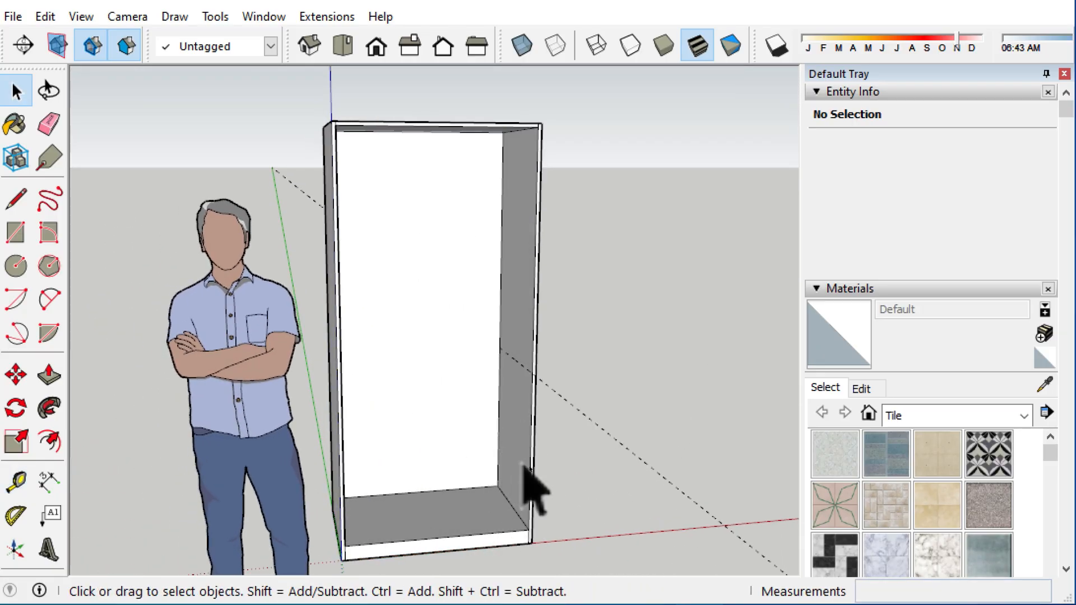
pyautogui.doubleClick(464, 513)
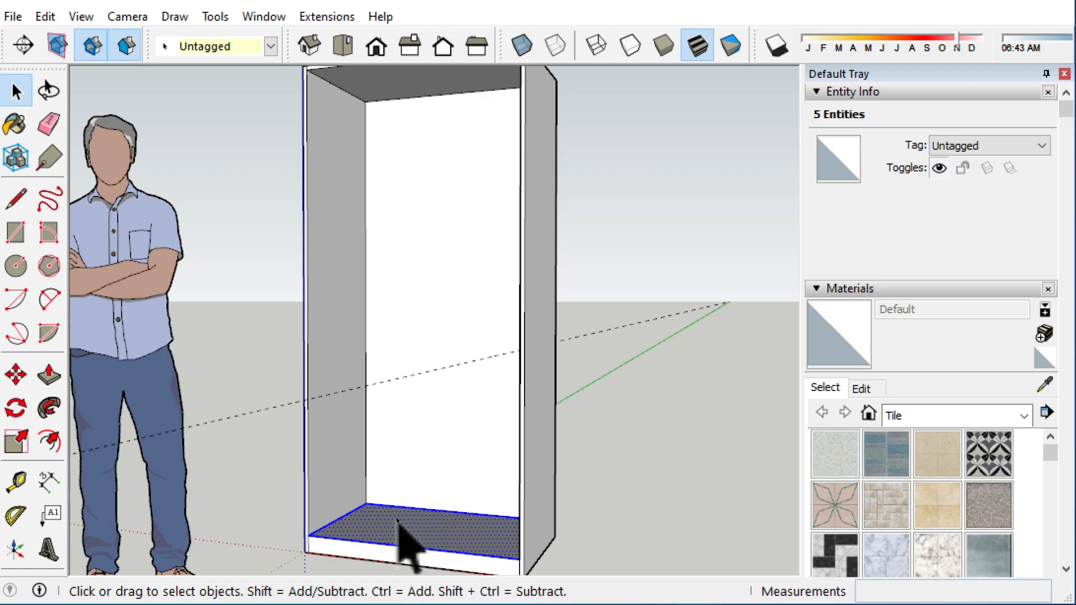
pyautogui.press('m')
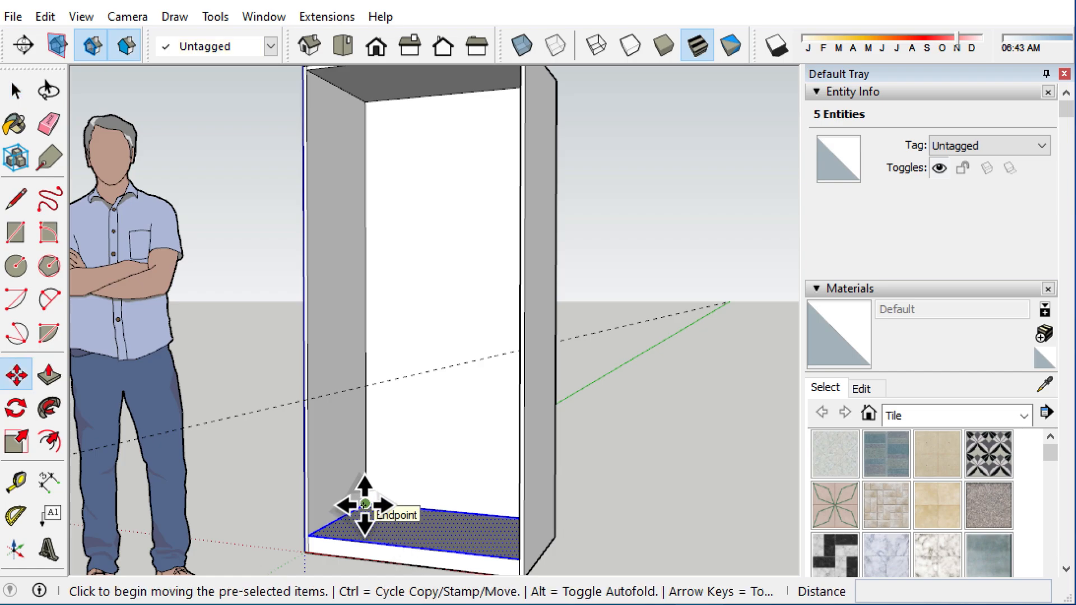
pyautogui.press('ctrl')
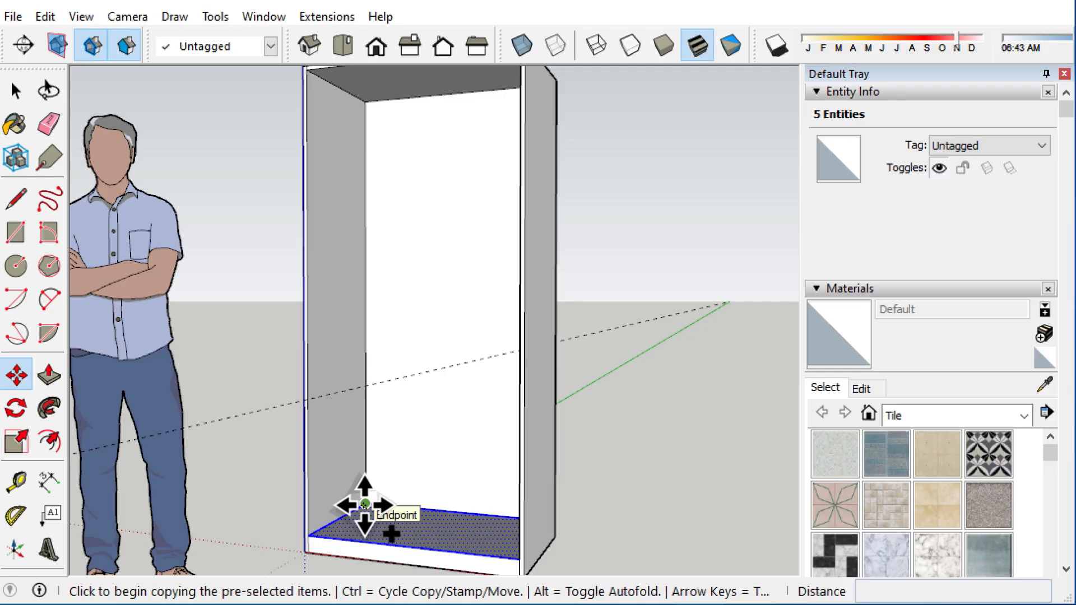
pyautogui.click(364, 503)
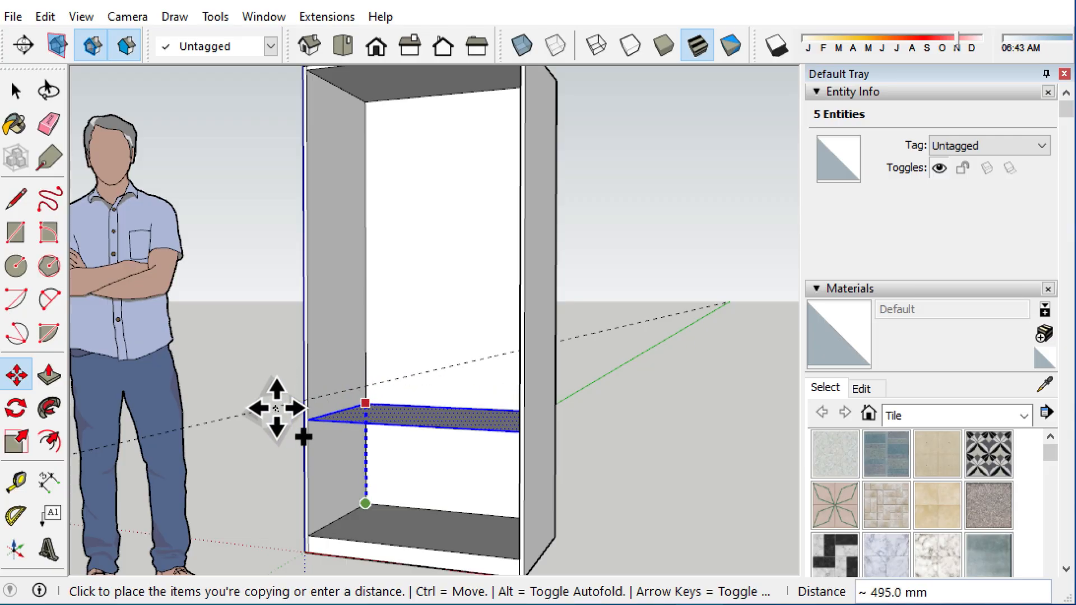
# Step: Thicken the copied shelf face downward by 18 mm with Push/Pull, creating a new starting face
pyautogui.click(404, 380)
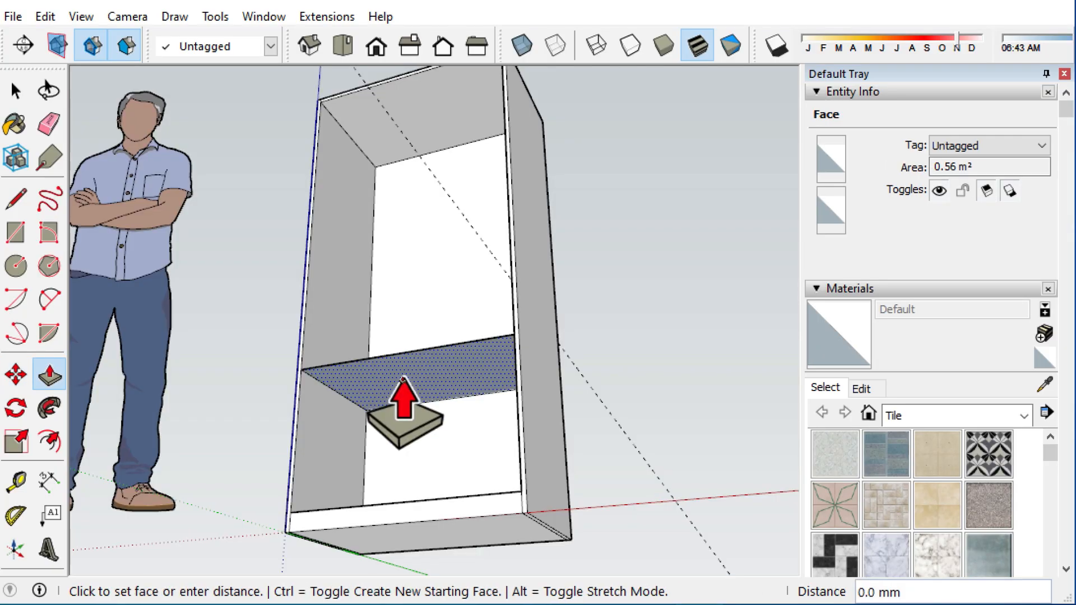
pyautogui.click(403, 413)
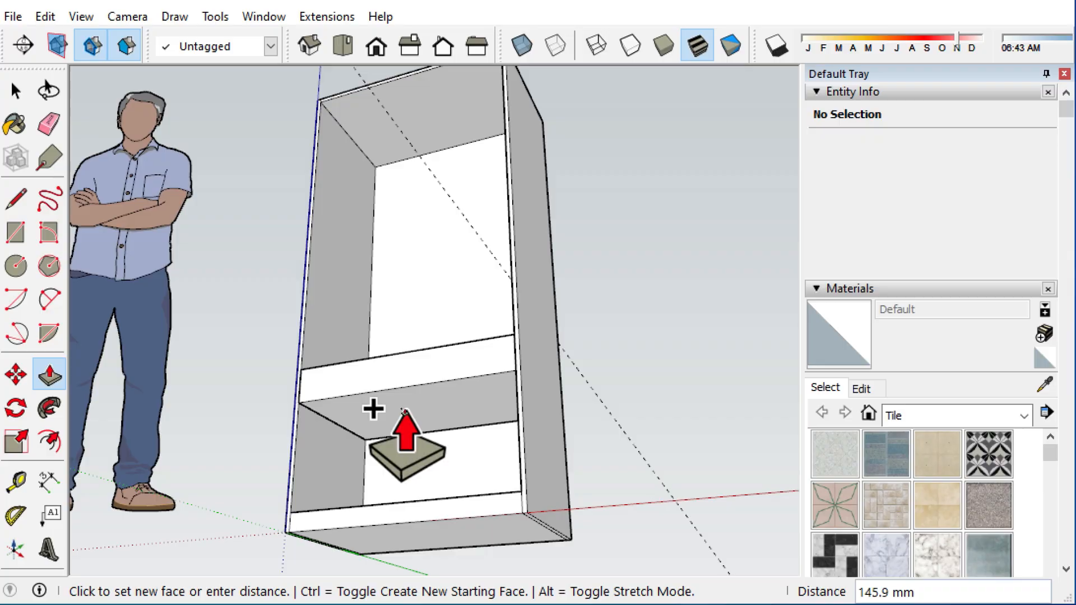
pyautogui.write('10')
pyautogui.press('Return')
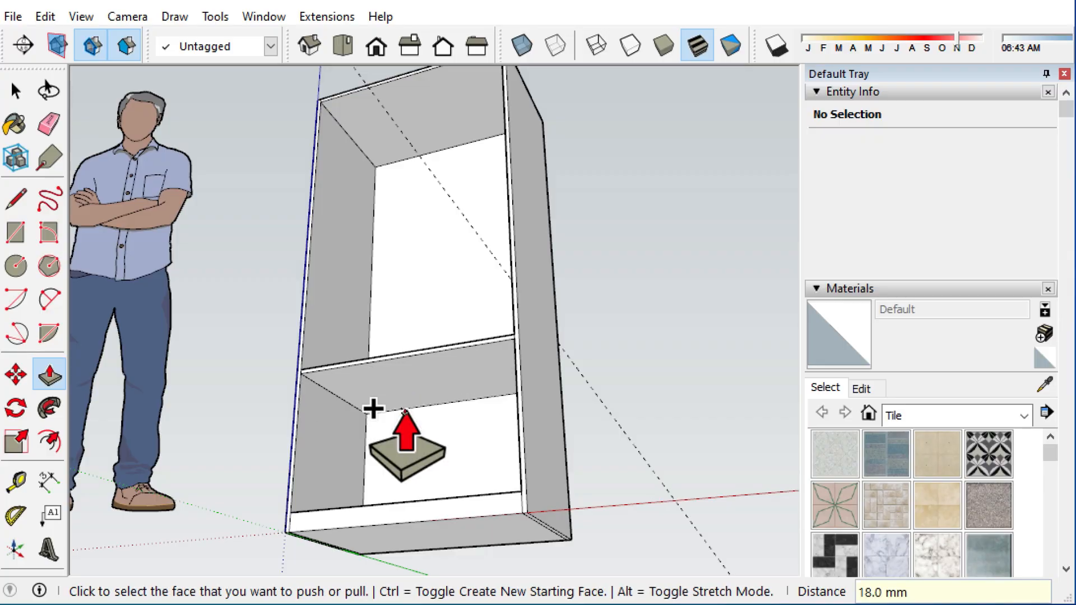
pyautogui.moveTo(404, 411); pyautogui.dragTo(409, 516, button='middle')
pyautogui.scroll(3, 319, 404)
pyautogui.press('space')
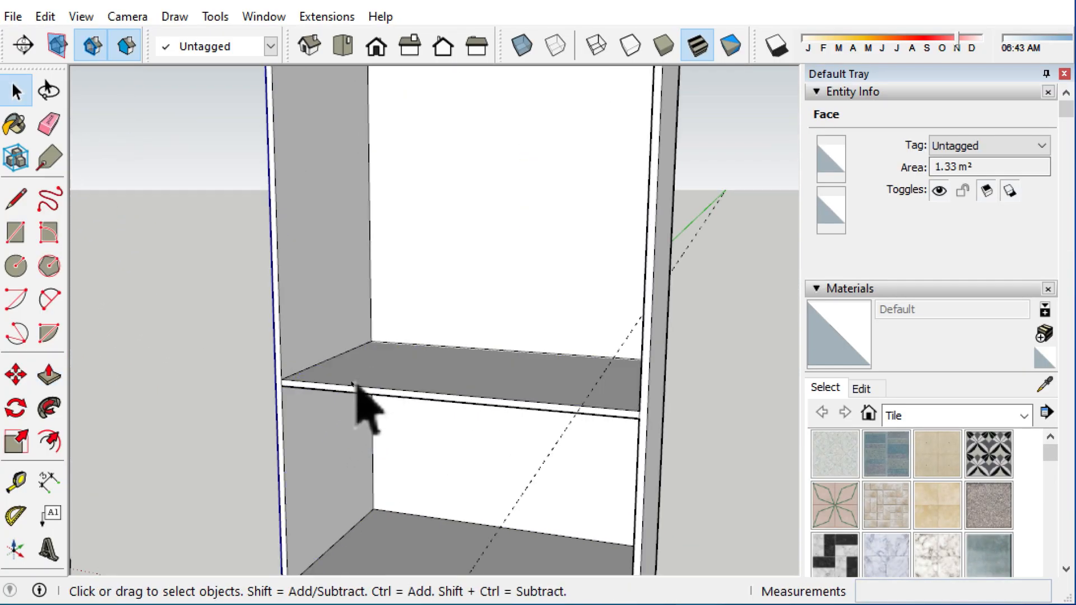
# Step: Push the shelf's front face back into the cabinet with Push/Pull so the shelf sits behind the side panels' front edges
pyautogui.scroll(3, 342, 411)
pyautogui.scroll(1, 332, 385)
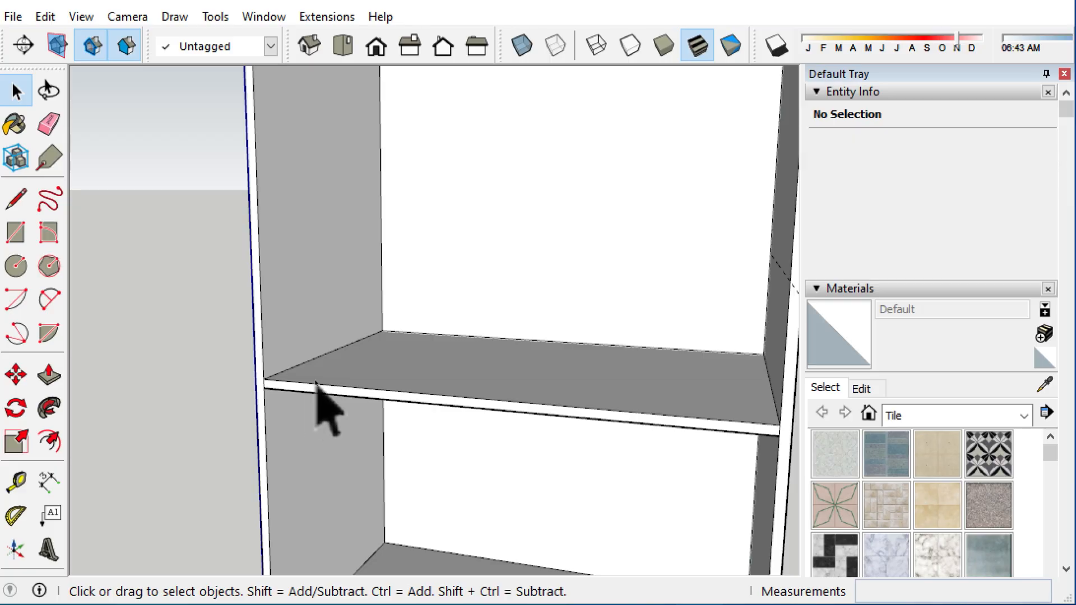
pyautogui.click(315, 383)
pyautogui.click(316, 387)
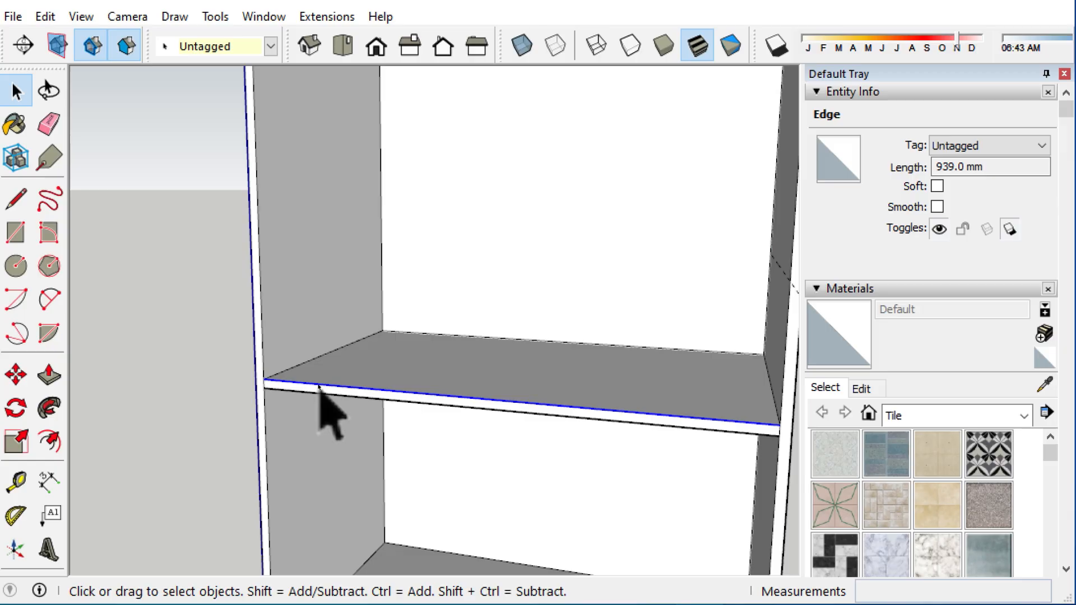
pyautogui.press('p')
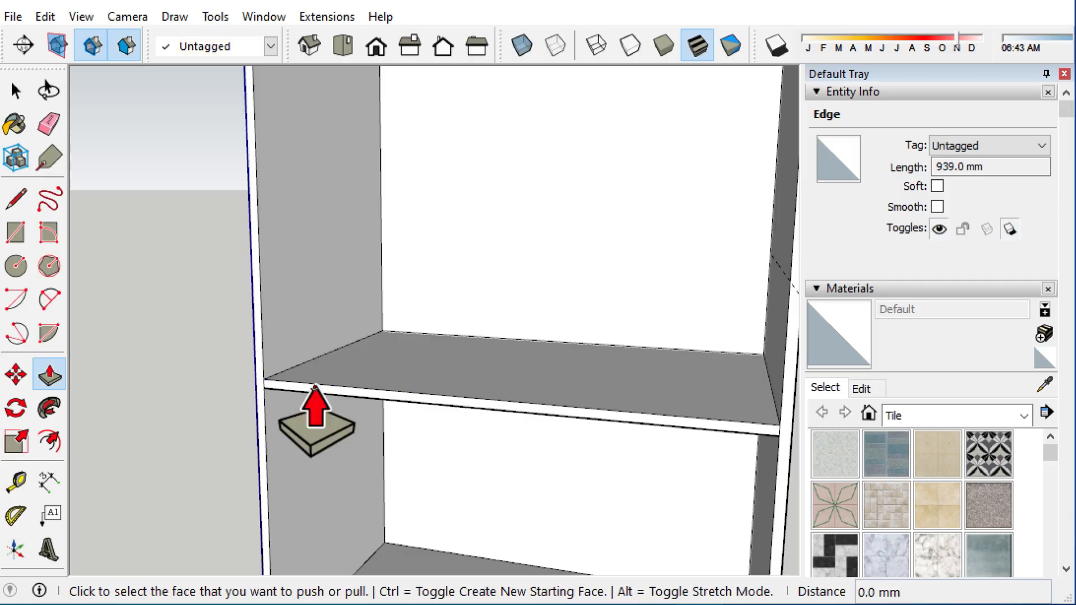
pyautogui.click(306, 388)
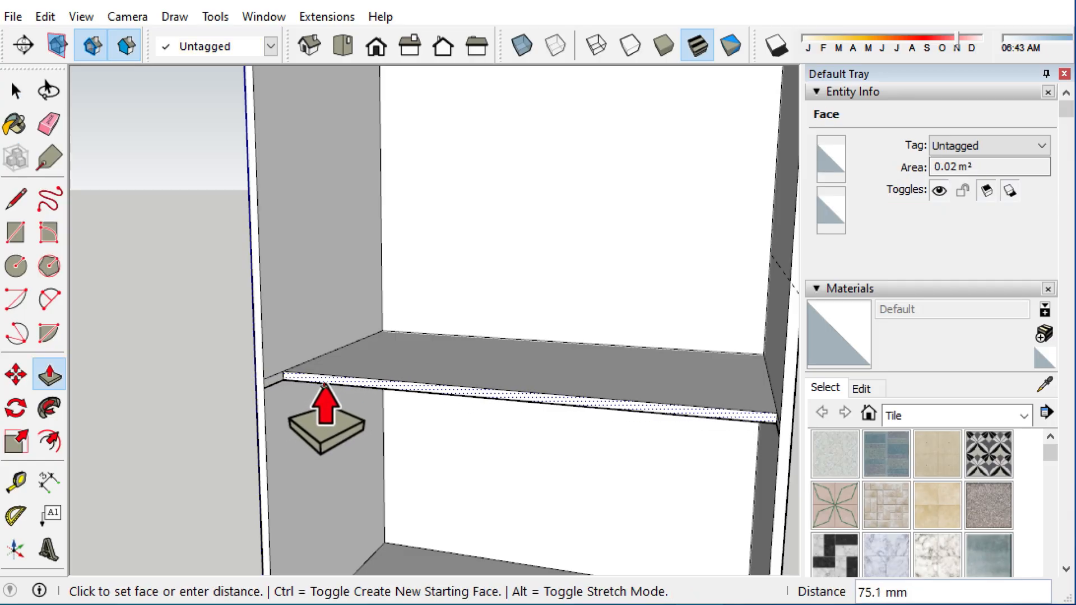
pyautogui.press('Return')
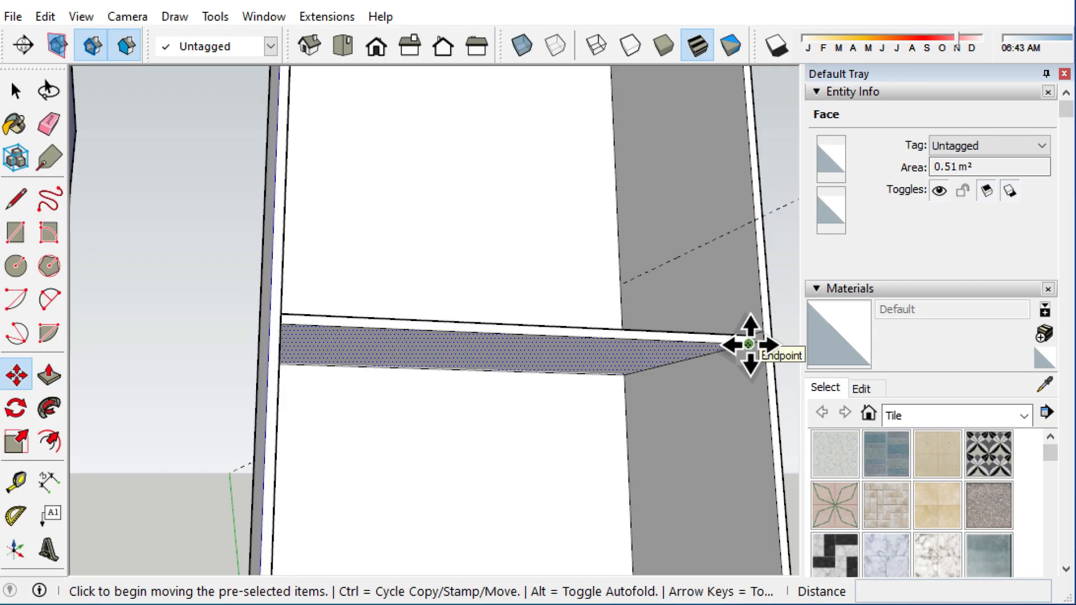
# Step: Extrude the shelf's underside down 125 mm with Push/Pull, creating a new starting face
pyautogui.press('p')
pyautogui.click(569, 356)
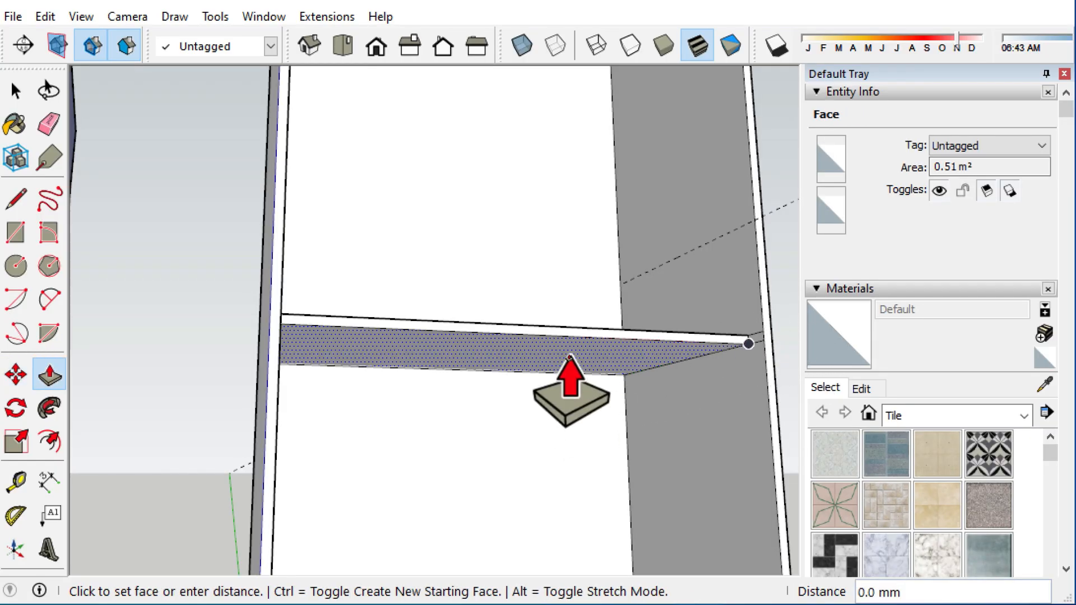
pyautogui.press('ctrl')
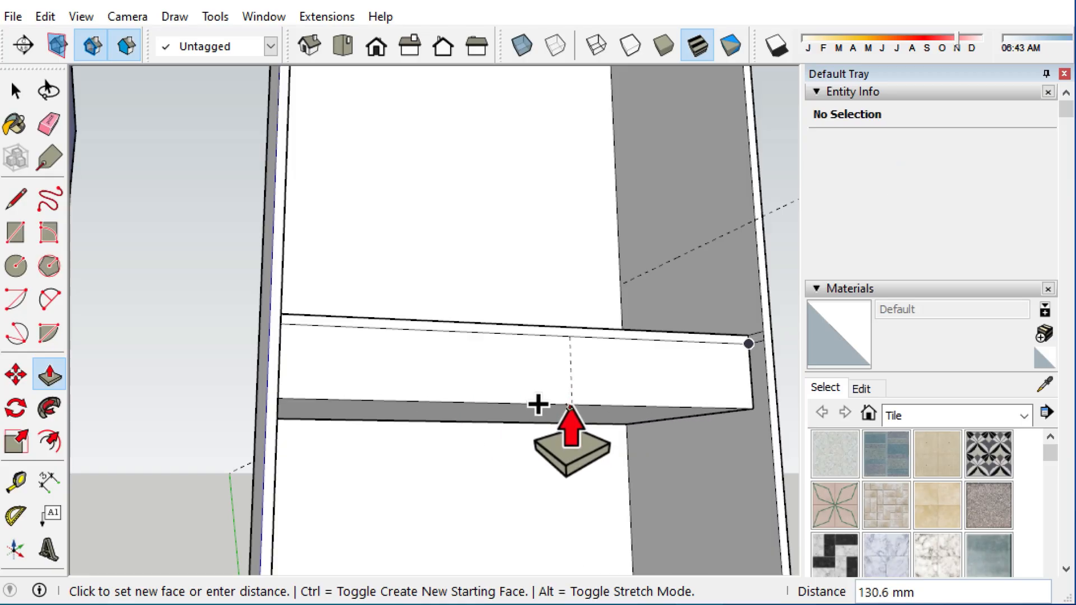
pyautogui.write('125')
pyautogui.press('Return')
pyautogui.moveTo(540, 403); pyautogui.dragTo(463, 432, button='middle')
pyautogui.press('space')
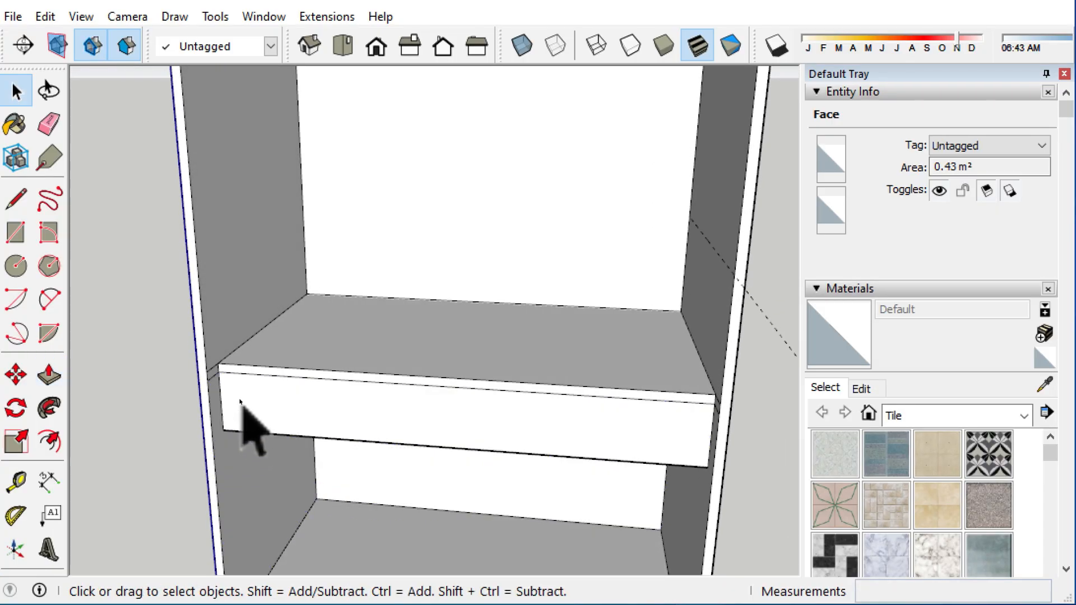
# Step: Copy the left vertical edge of the 125 mm block's front face 50 mm inward along the face
pyautogui.click(223, 392)
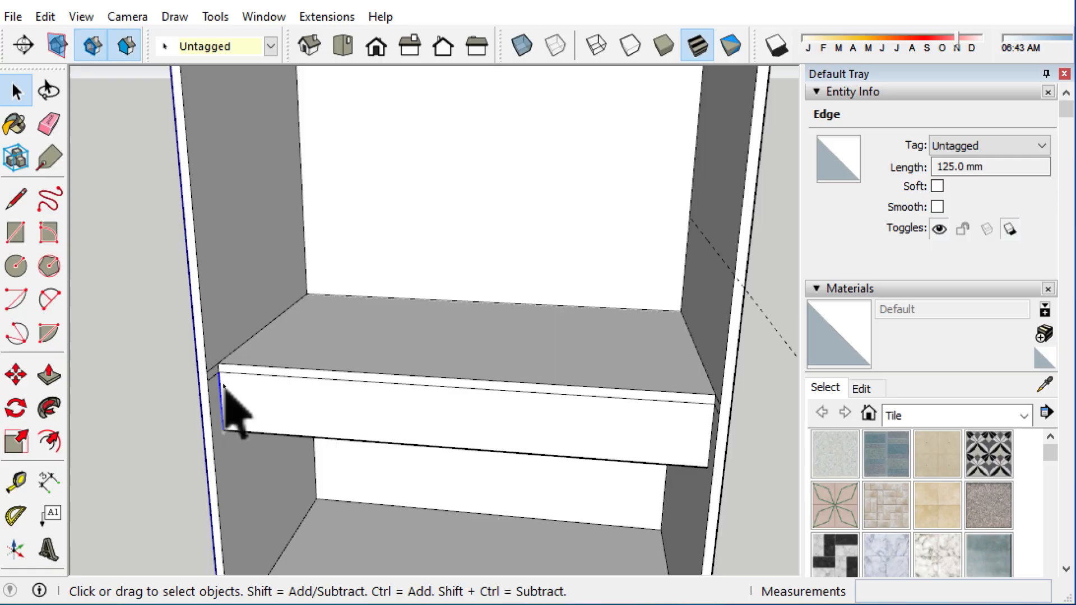
pyautogui.press('m')
pyautogui.click(214, 369)
pyautogui.press('ctrl')
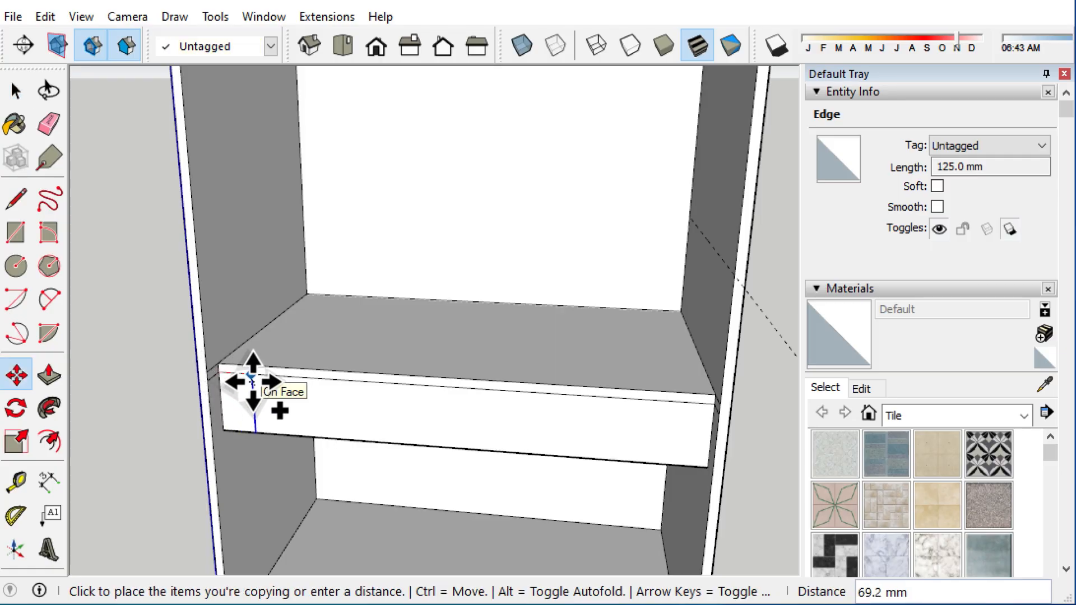
pyautogui.write('50')
pyautogui.press('Return')
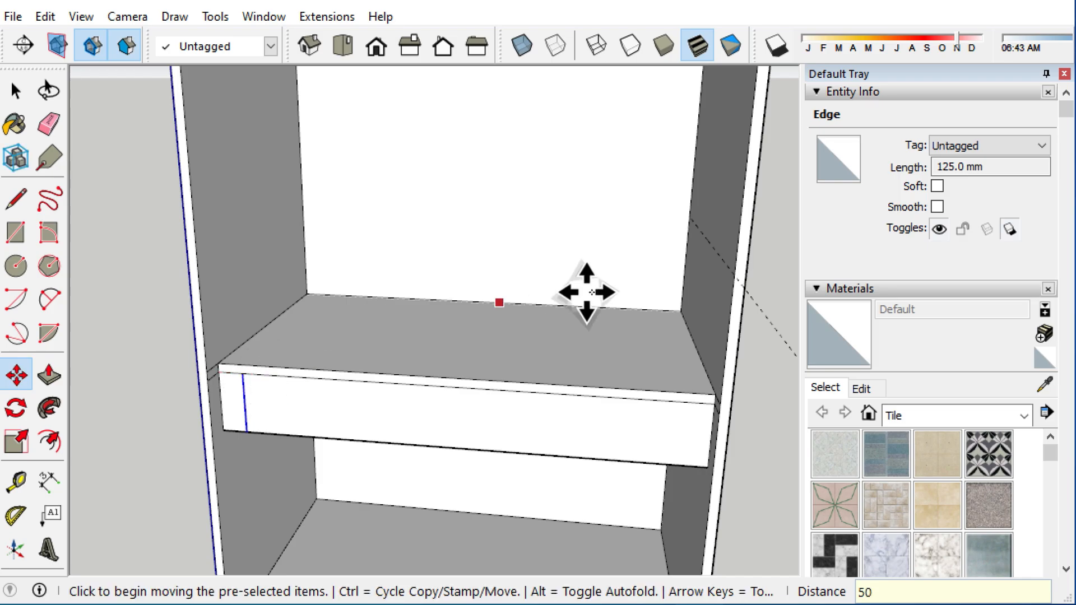
pyautogui.press('space')
# Step: Copy the right vertical edge of the block's front face 50 mm inward along the face
pyautogui.click(712, 437)
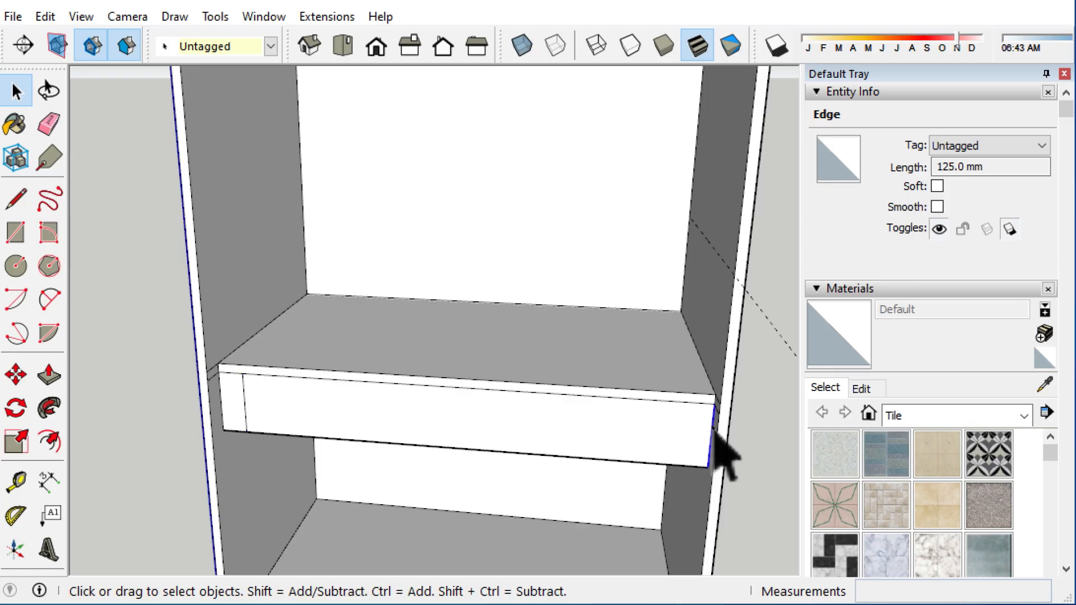
pyautogui.press('m')
pyautogui.press('ctrl')
pyautogui.click(715, 409)
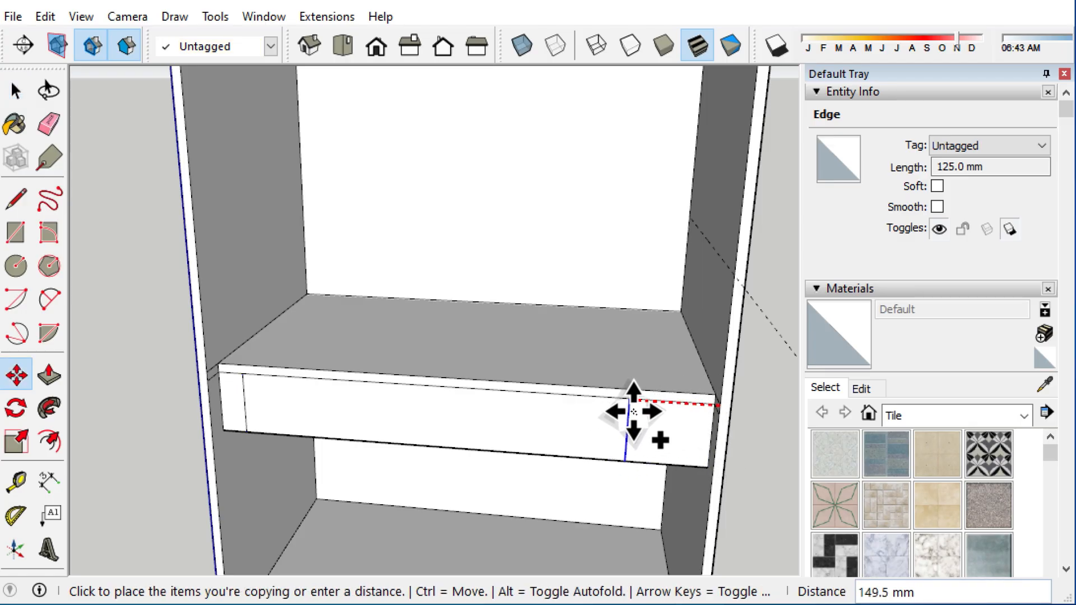
pyautogui.write('50')
pyautogui.press('Return')
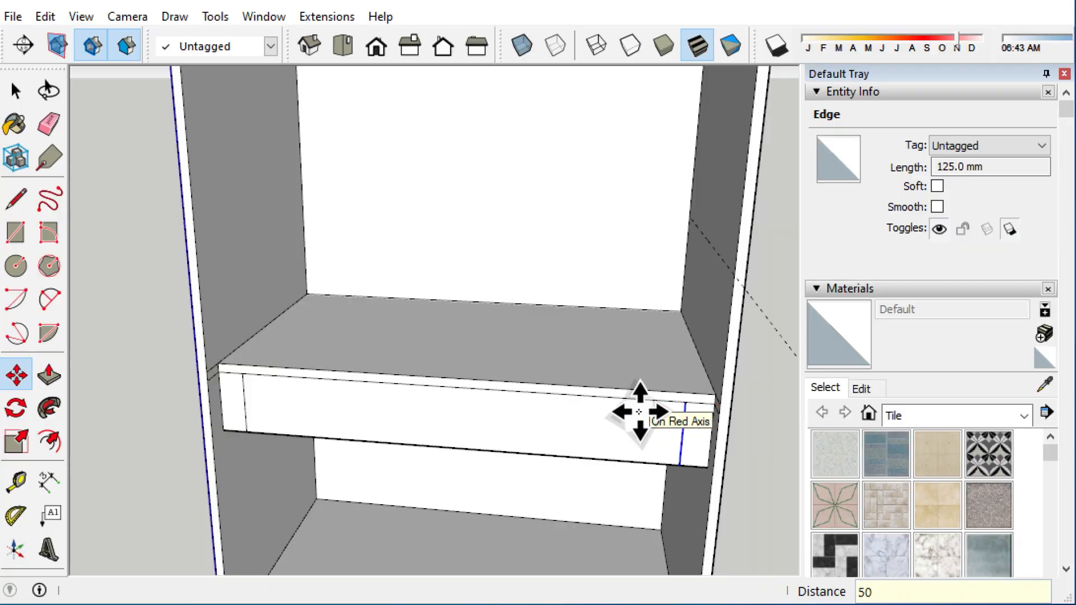
pyautogui.press('space')
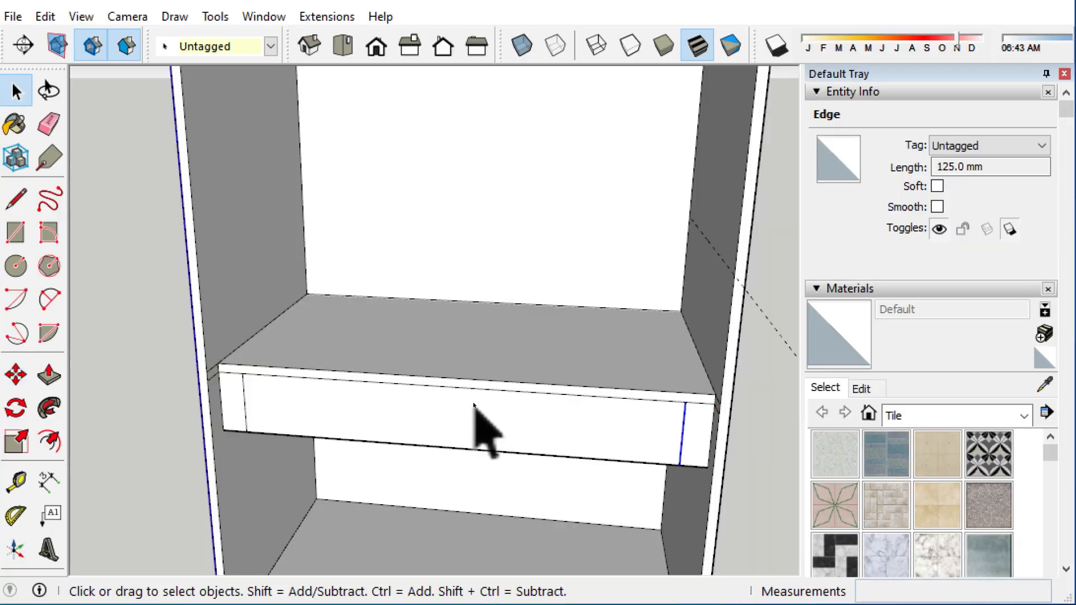
# Step: Draw a vertical line between the midpoints of the block front's upper and lower edges to divide it into two drawer fronts
pyautogui.press('l')
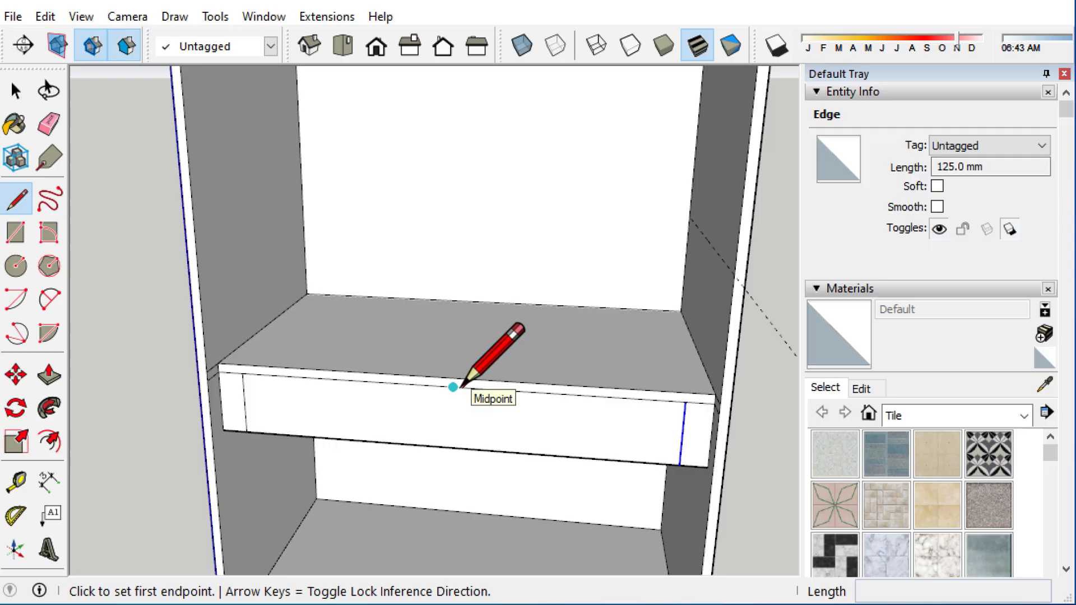
pyautogui.click(454, 386)
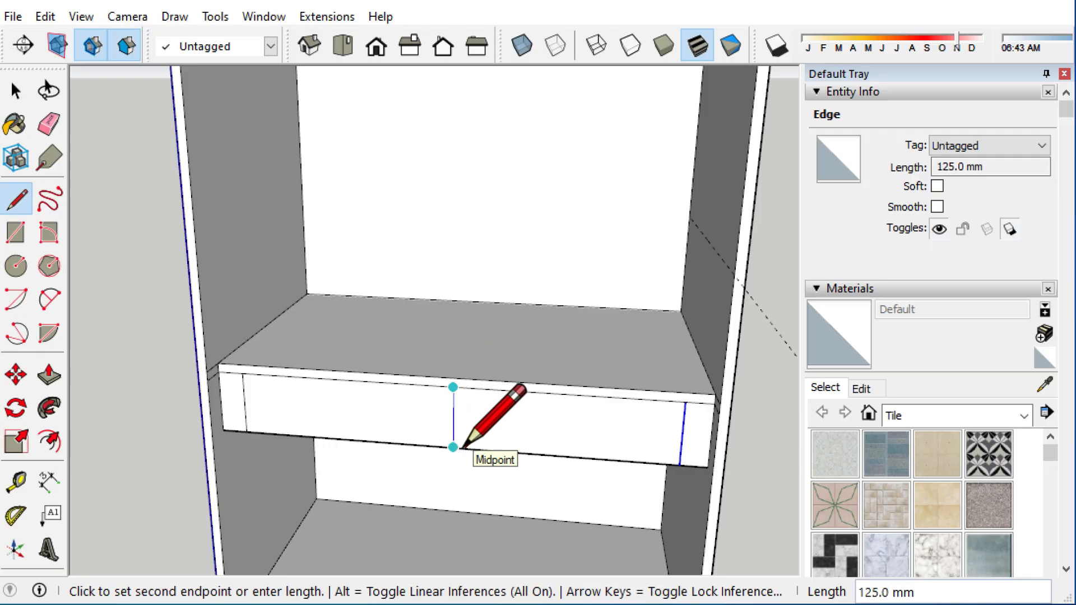
pyautogui.click(453, 447)
pyautogui.press('space')
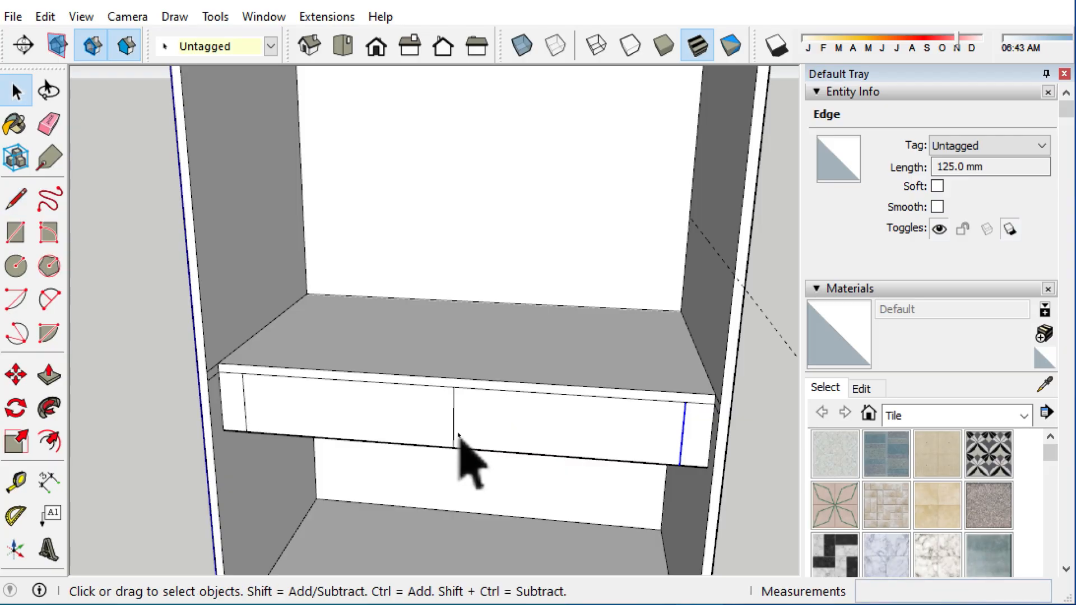
# Step: Copy the two upper edges of the drawer fronts 2 mm straight down to outline a narrow gap below the shelf
pyautogui.moveTo(538, 457); pyautogui.dragTo(353, 400, button='middle')
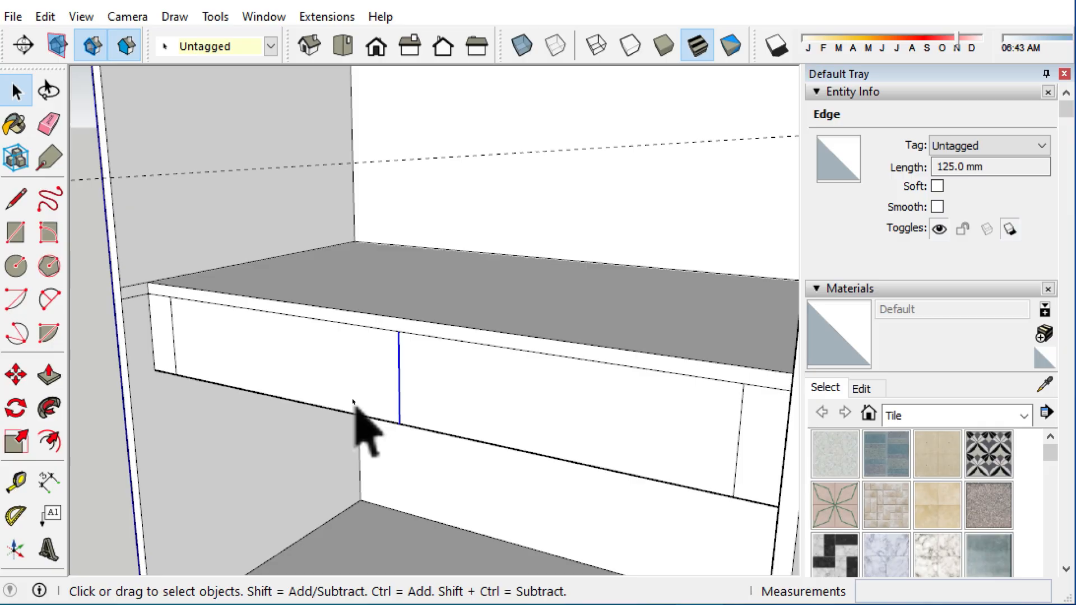
pyautogui.doubleClick(513, 348)
pyautogui.click(445, 336)
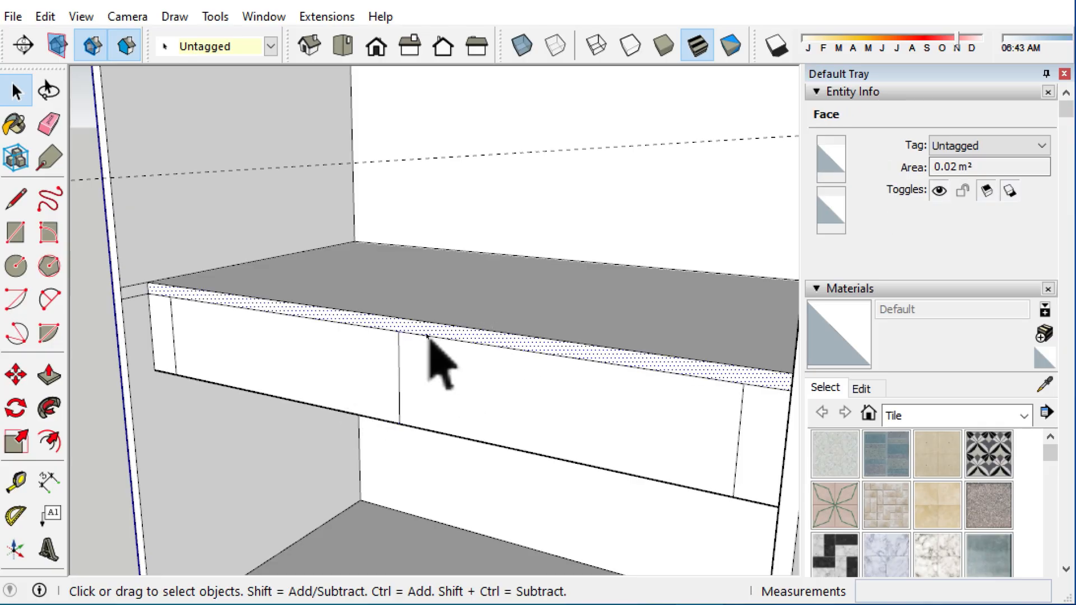
pyautogui.click(424, 335)
pyautogui.keyDown('ctrl'); pyautogui.click(381, 330); pyautogui.keyUp('ctrl')
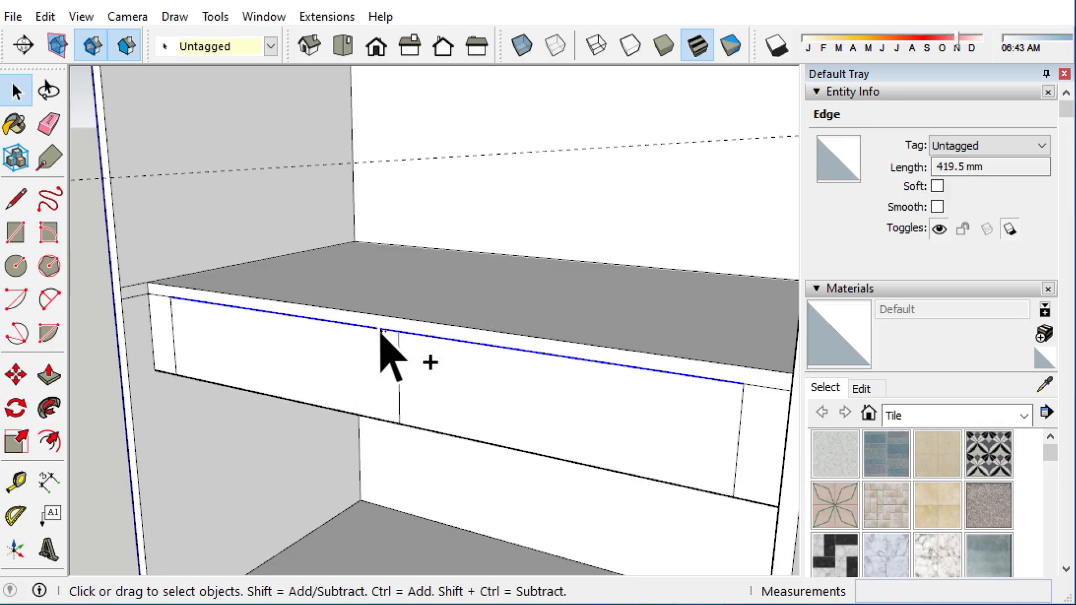
pyautogui.press('m')
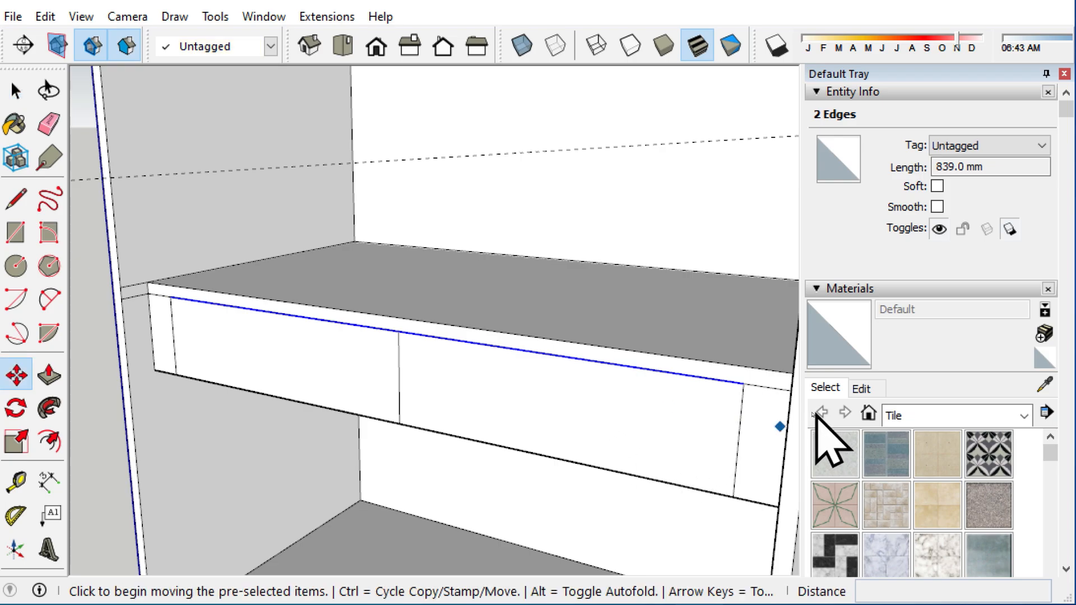
pyautogui.click(741, 386)
pyautogui.press('ctrl')
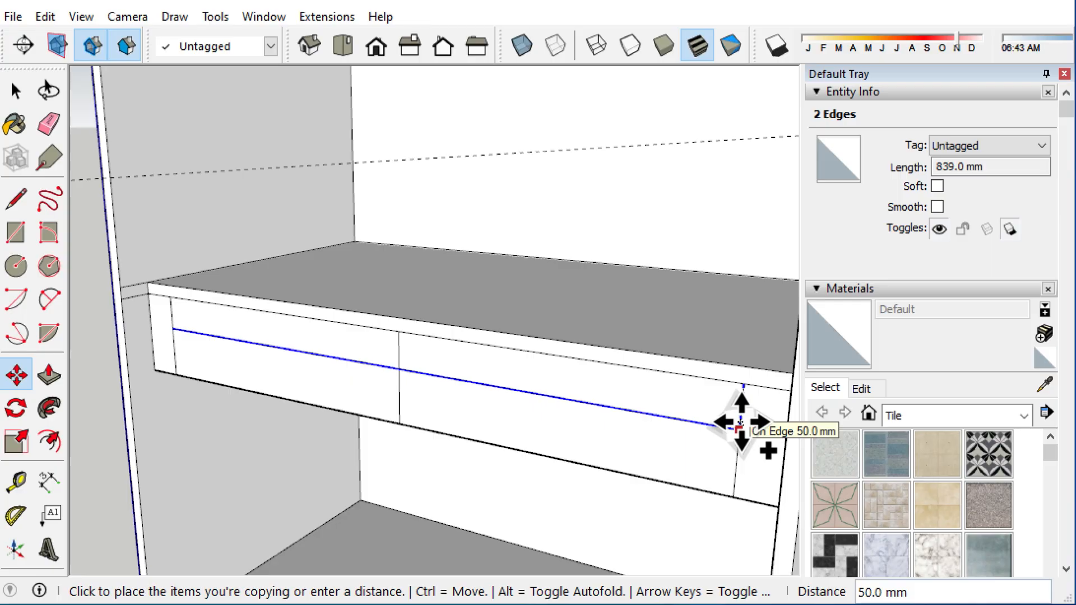
pyautogui.write('2')
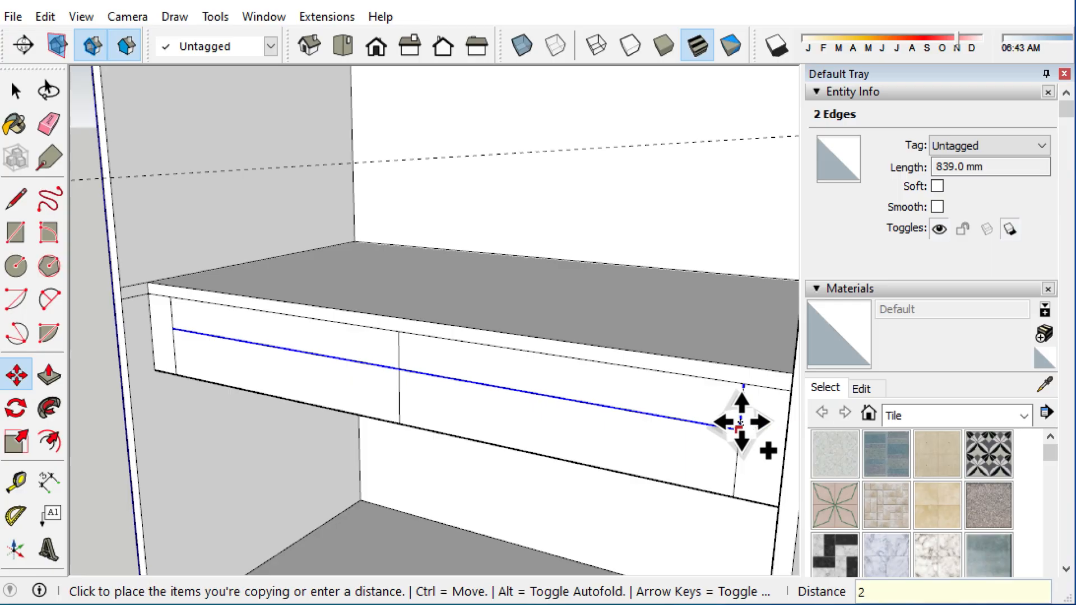
pyautogui.press('Return')
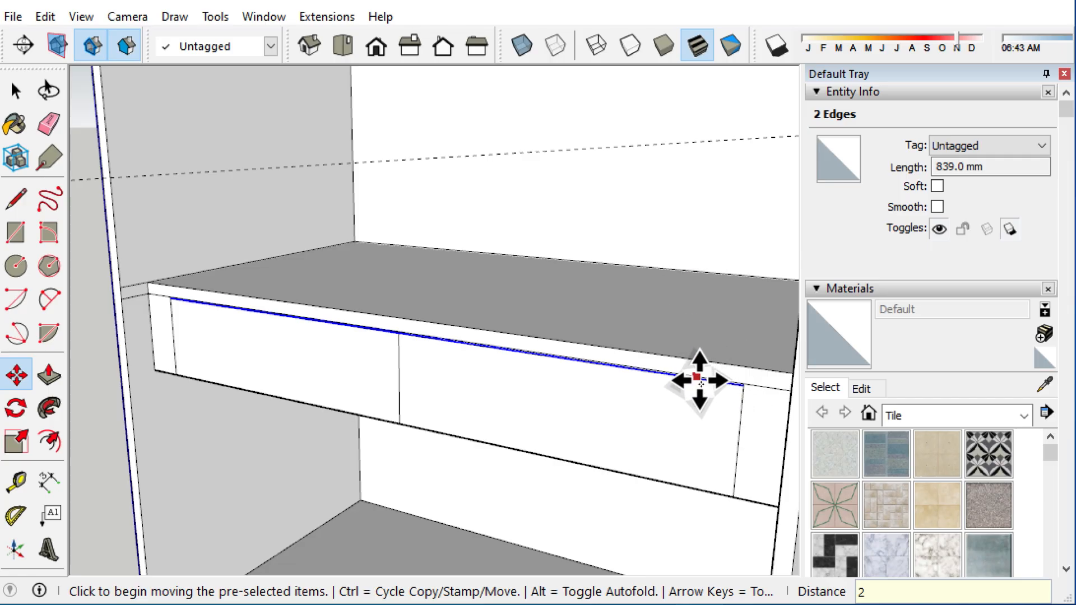
pyautogui.scroll(3, 757, 393)
pyautogui.scroll(2, 751, 398)
pyautogui.press('space')
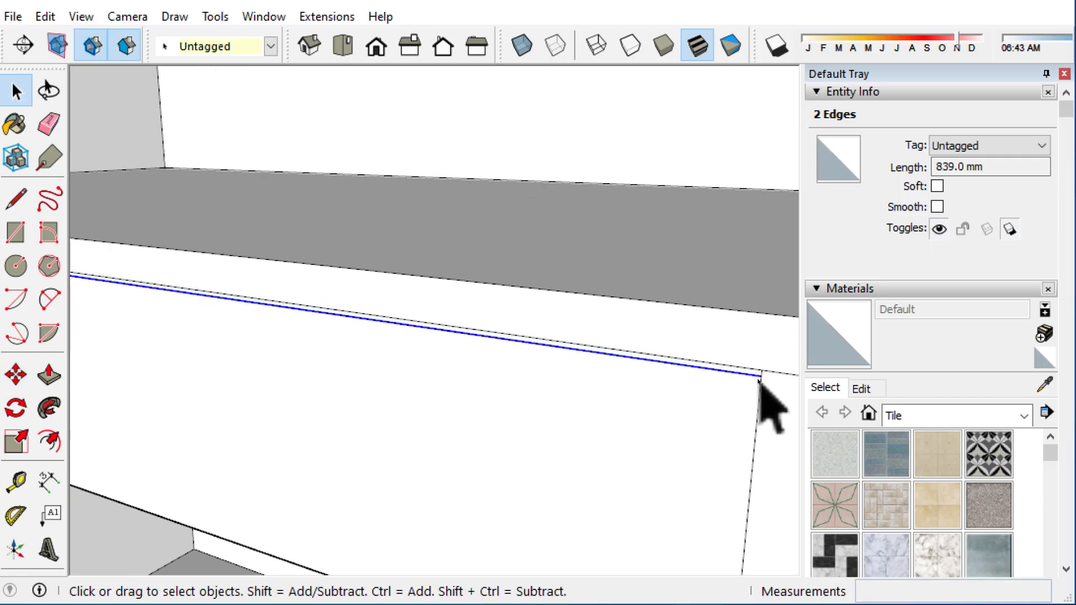
# Step: Push both narrow strips above the drawer fronts 18 mm inward with Push/Pull
pyautogui.moveTo(763, 384); pyautogui.dragTo(682, 476, button='middle')
pyautogui.press('p')
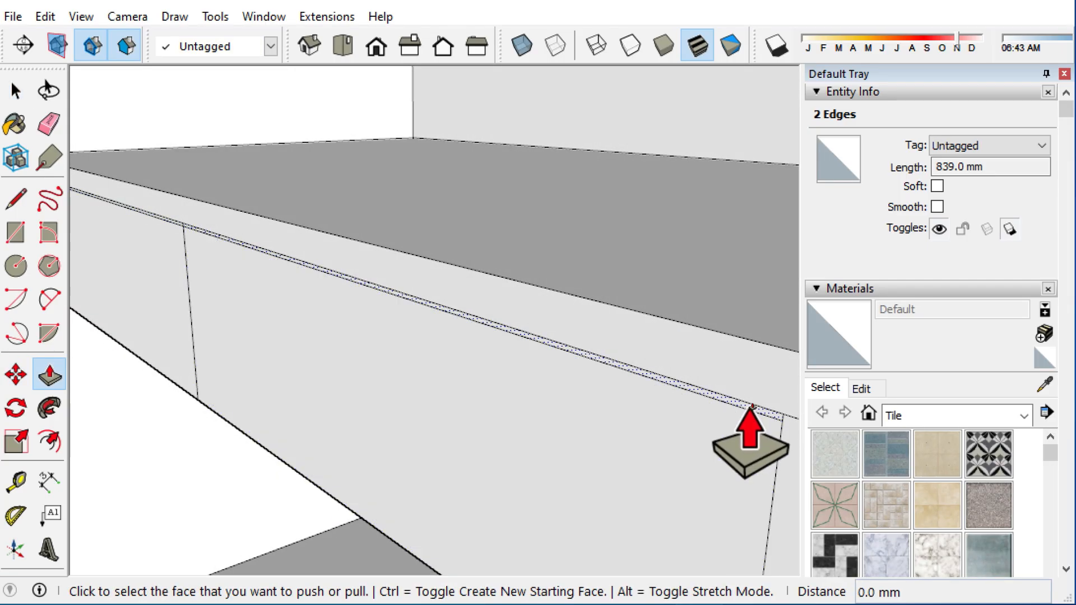
pyautogui.click(756, 413)
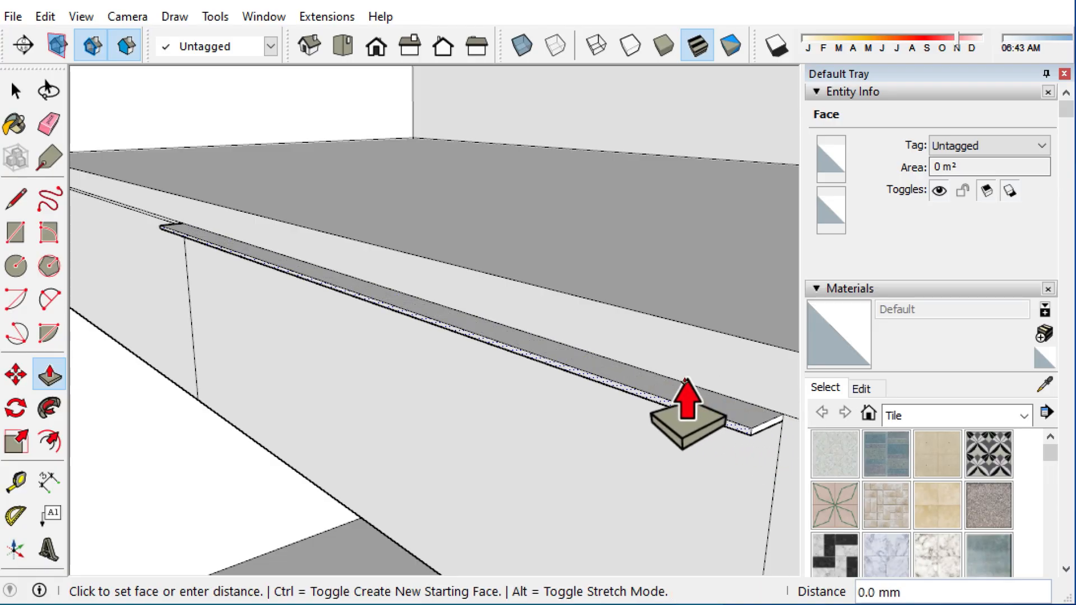
pyautogui.scroll(-1, 637, 370)
pyautogui.scroll(-2, 637, 370)
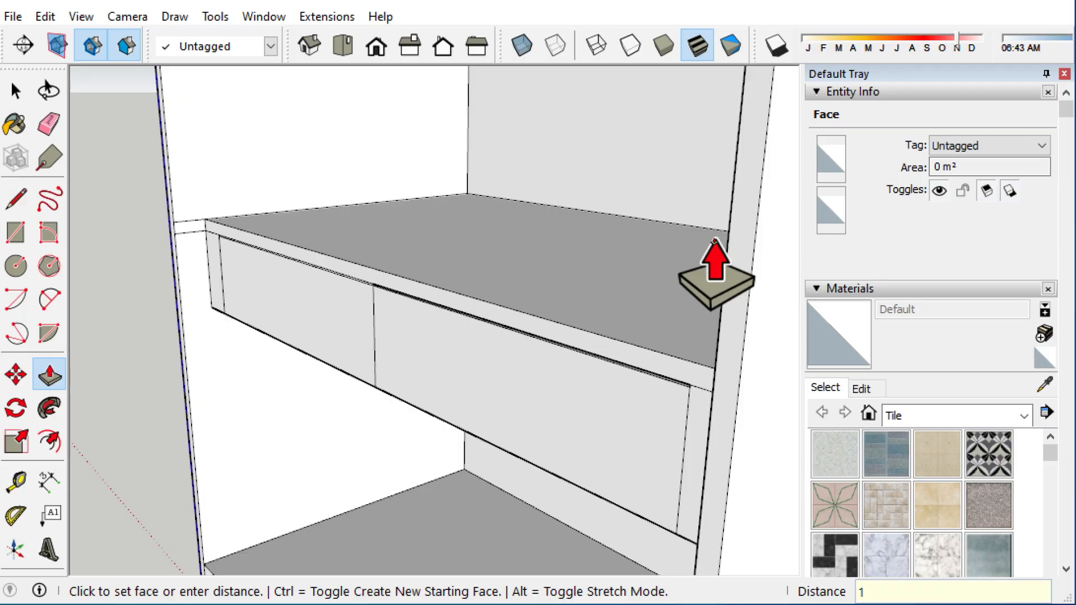
pyautogui.press('Return')
pyautogui.scroll(5, 413, 297)
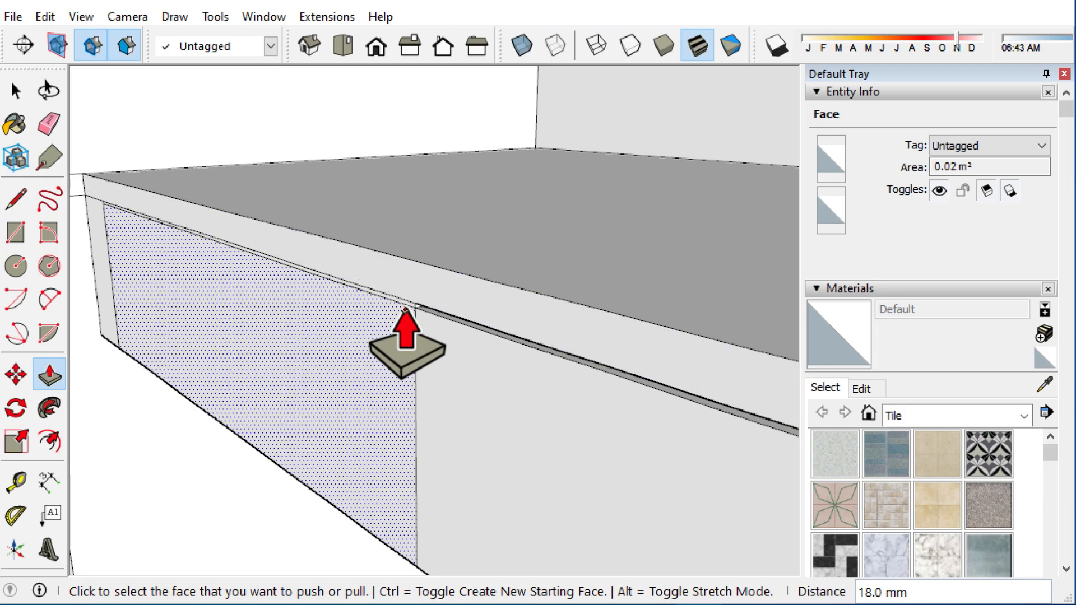
pyautogui.doubleClick(409, 307)
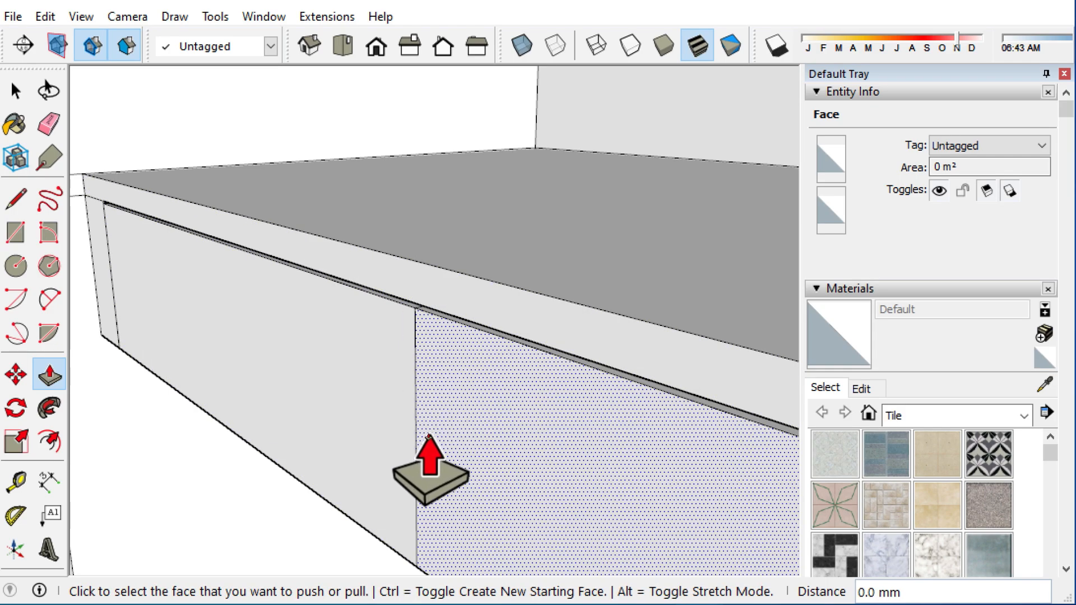
# Step: Copy the centre dividing edge between the two drawer fronts 1 mm to the right
pyautogui.keyDown('shift'); pyautogui.moveTo(429, 435); pyautogui.dragTo(442, 296, button='middle'); pyautogui.keyUp('shift')
pyautogui.moveTo(403, 377); pyautogui.dragTo(469, 386, button='middle')
pyautogui.press('space')
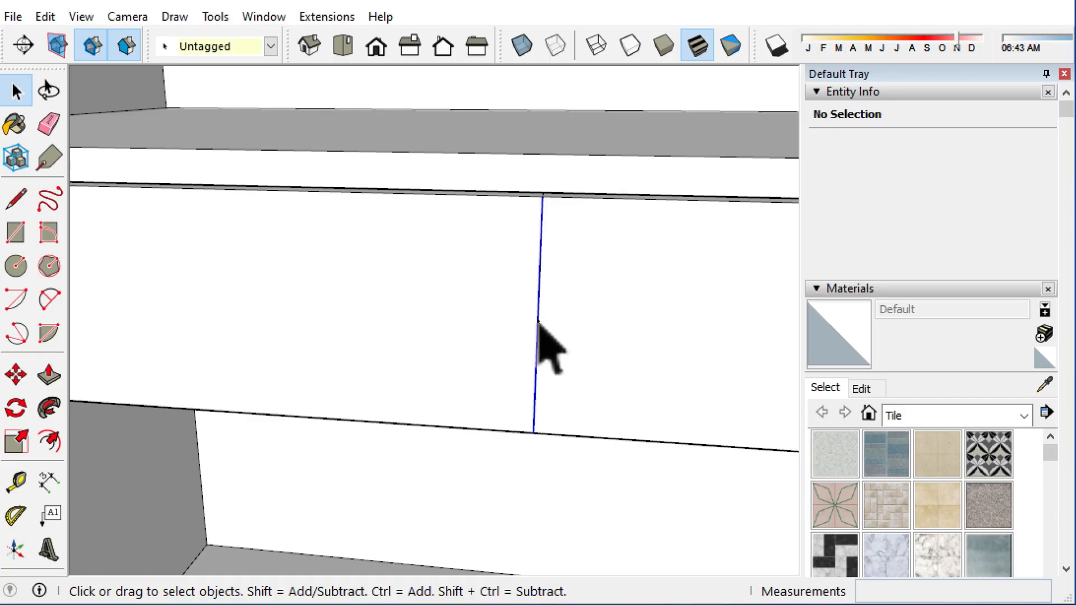
pyautogui.click(538, 321)
pyautogui.press('m')
pyautogui.press('ctrl')
pyautogui.click(543, 200)
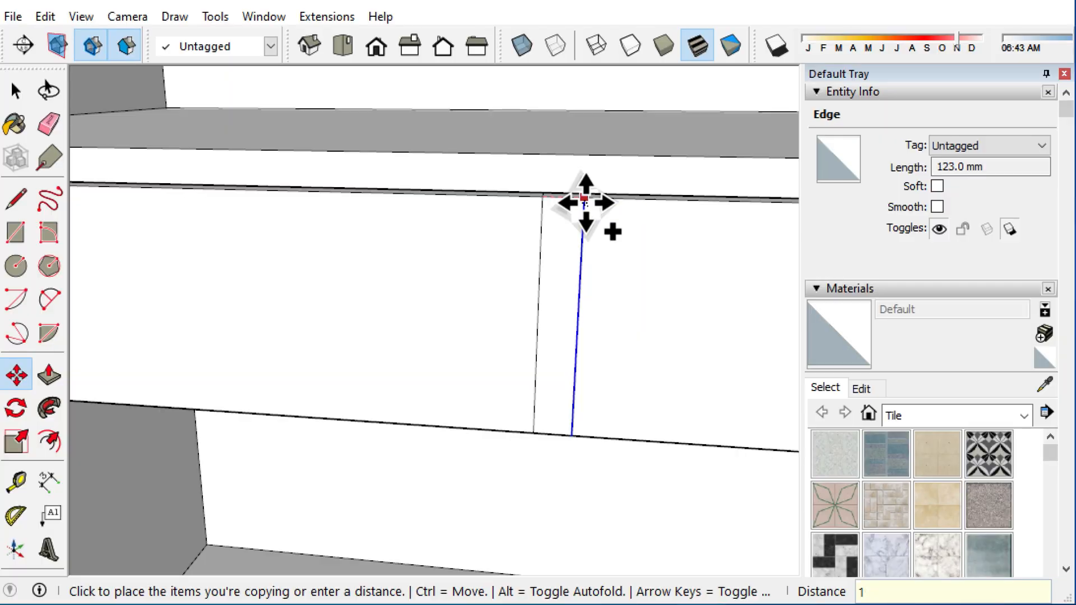
pyautogui.press('Return')
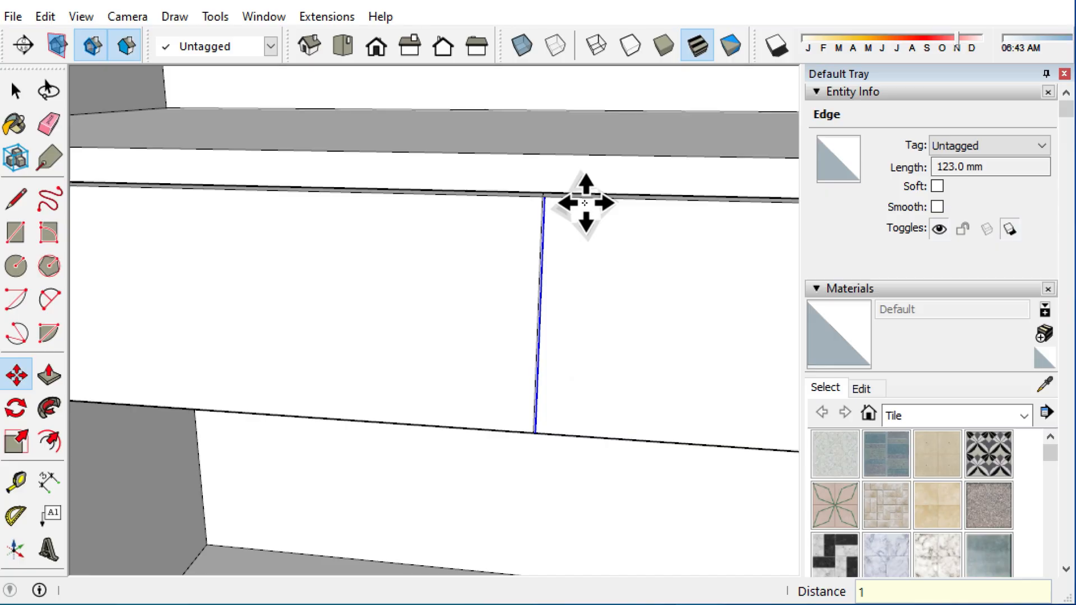
pyautogui.scroll(3, 584, 203)
pyautogui.press('space')
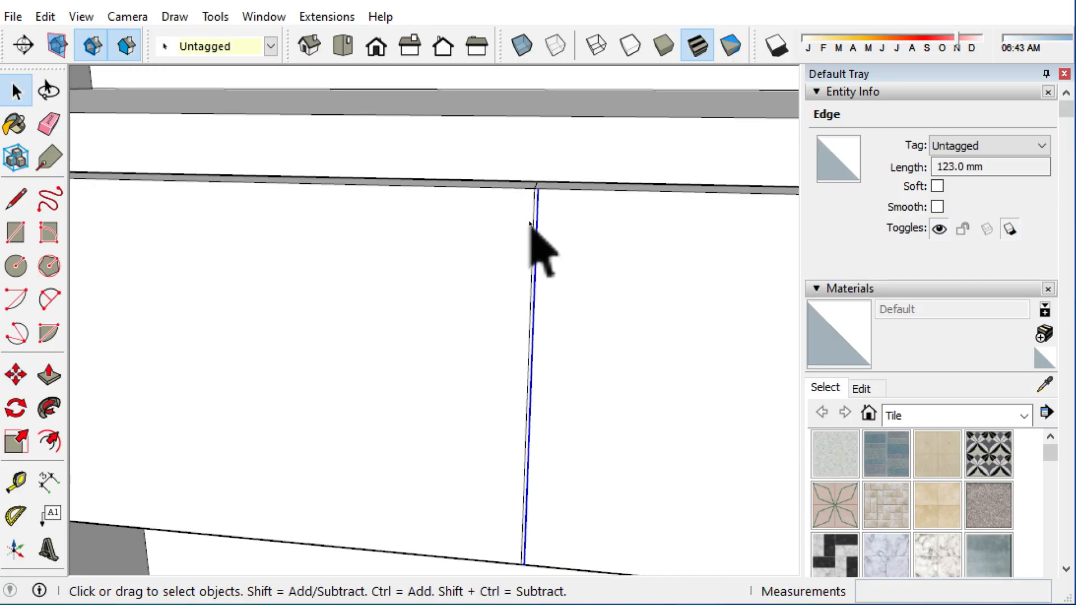
# Step: Copy the centre dividing edge between the two drawer fronts 1 mm to the left
pyautogui.scroll(2, 535, 218)
pyautogui.click(531, 196)
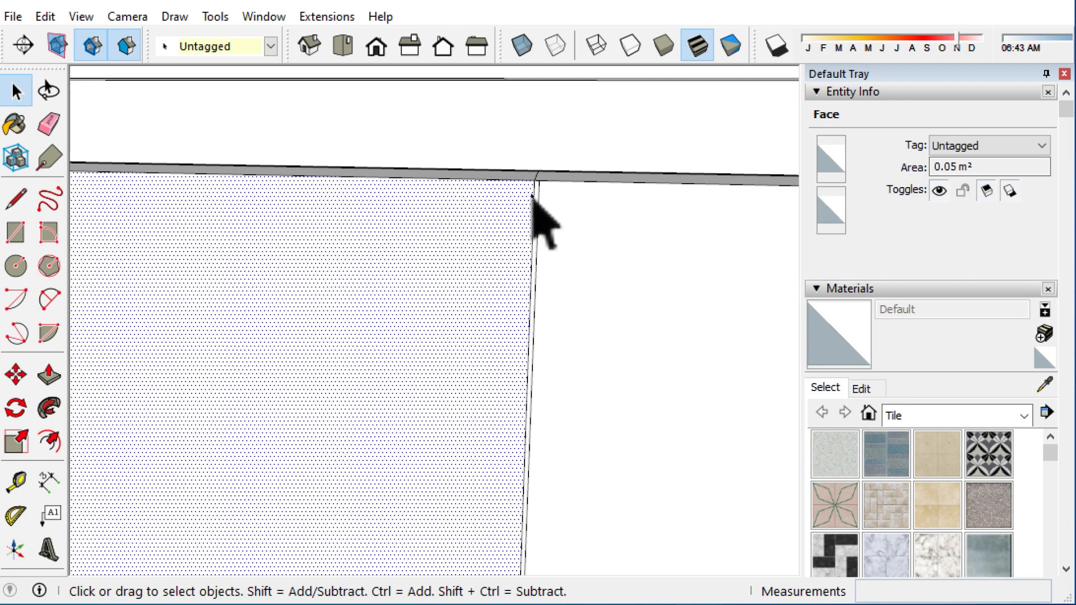
pyautogui.click(533, 201)
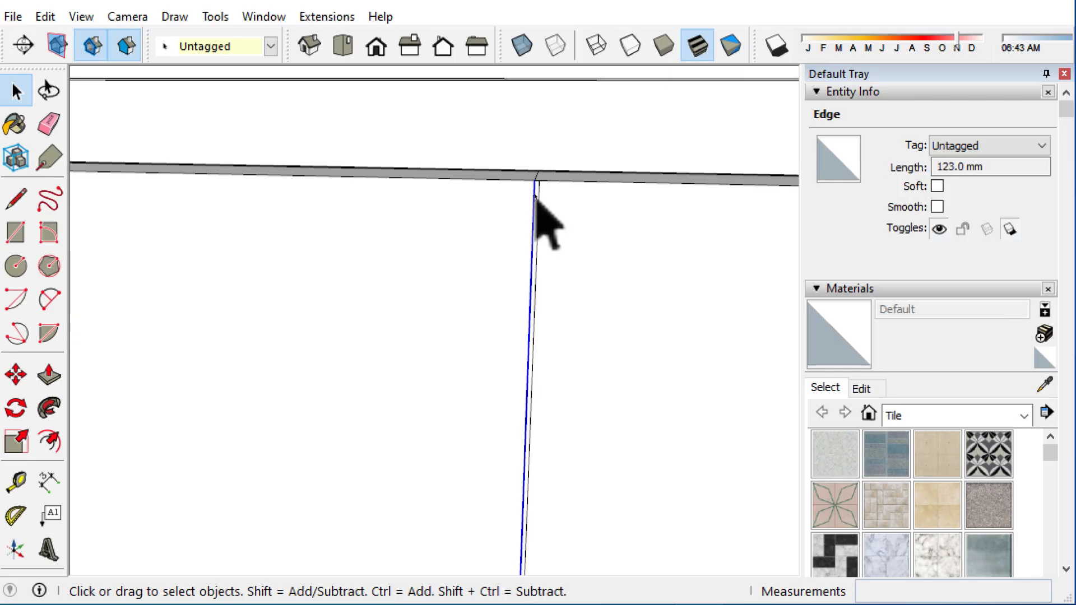
pyautogui.press('m')
pyautogui.press('ctrl')
pyautogui.click(529, 180)
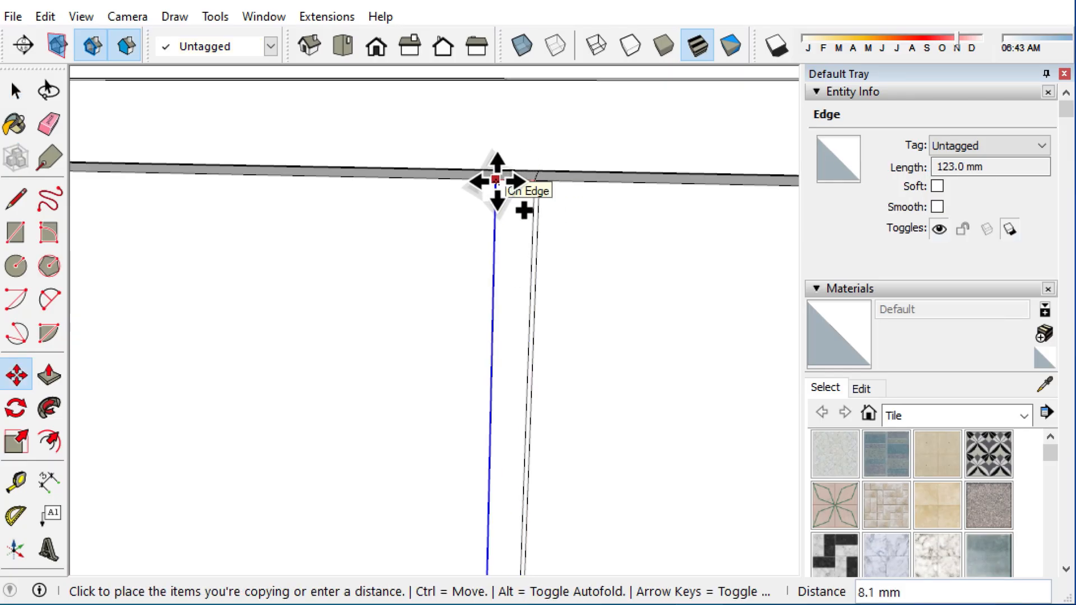
pyautogui.write('1')
pyautogui.press('Return')
pyautogui.press('space')
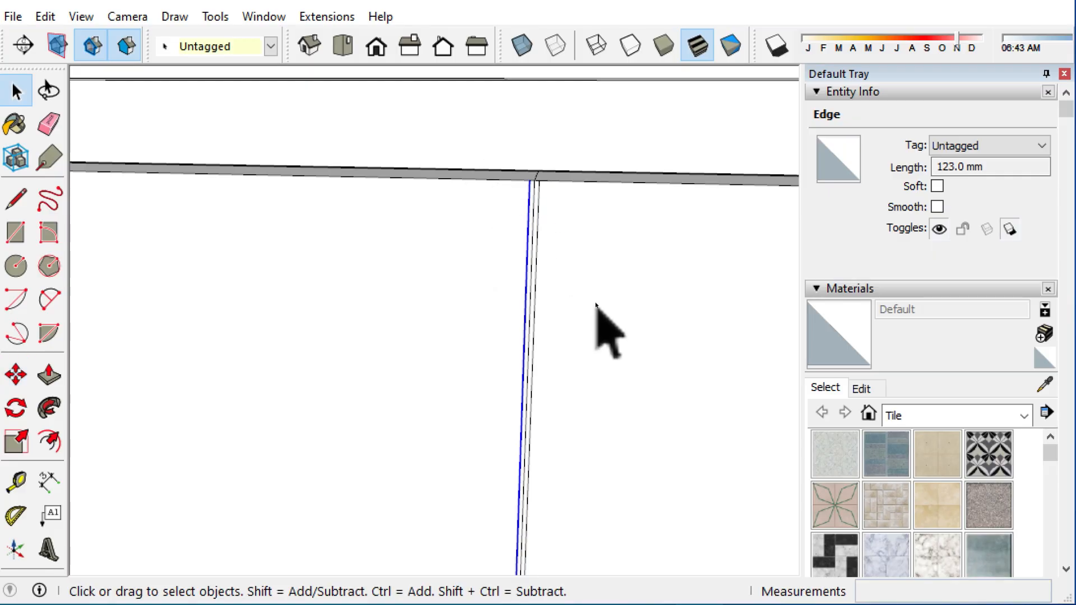
# Step: Remove the middle line between the two copied edges and push the narrow centre strip inward with Push/Pull
pyautogui.click(533, 206)
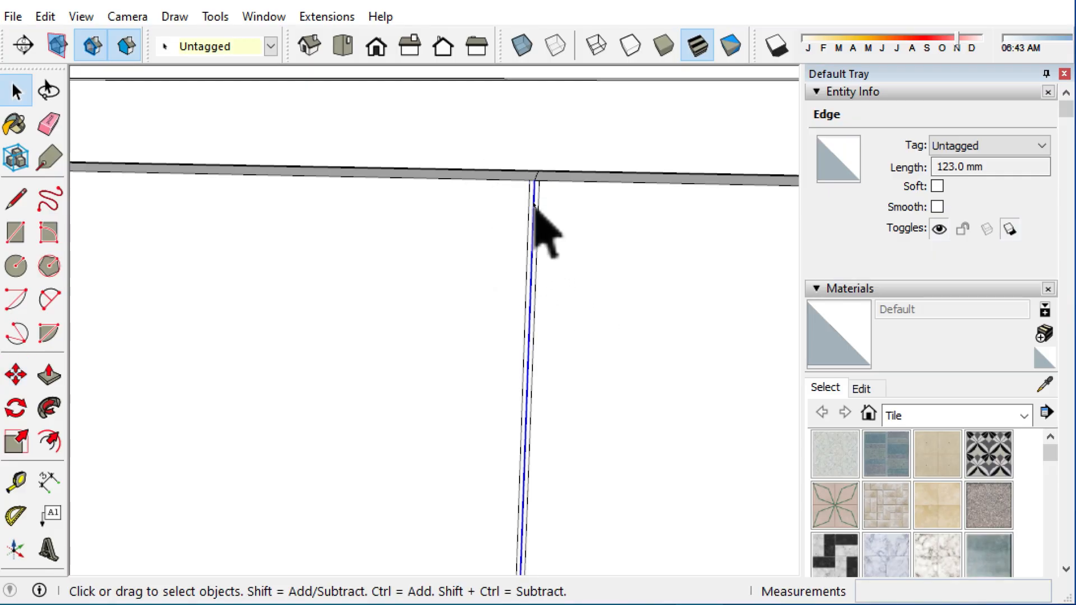
pyautogui.press('p')
pyautogui.click(536, 235)
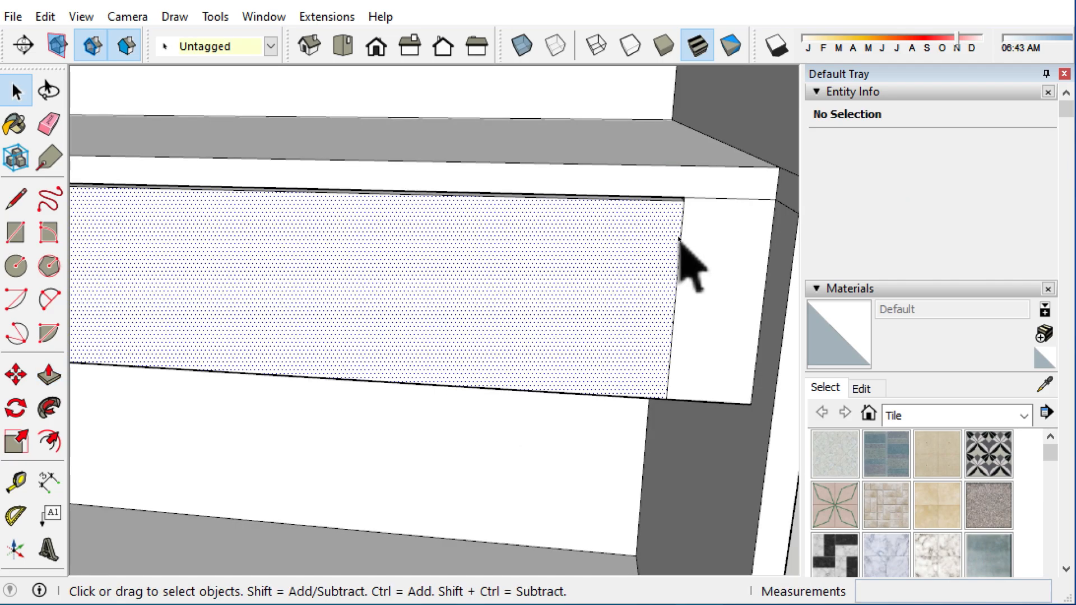
# Step: Copy the outer vertical edge of the right drawer front 2 mm to the left
pyautogui.click(680, 234)
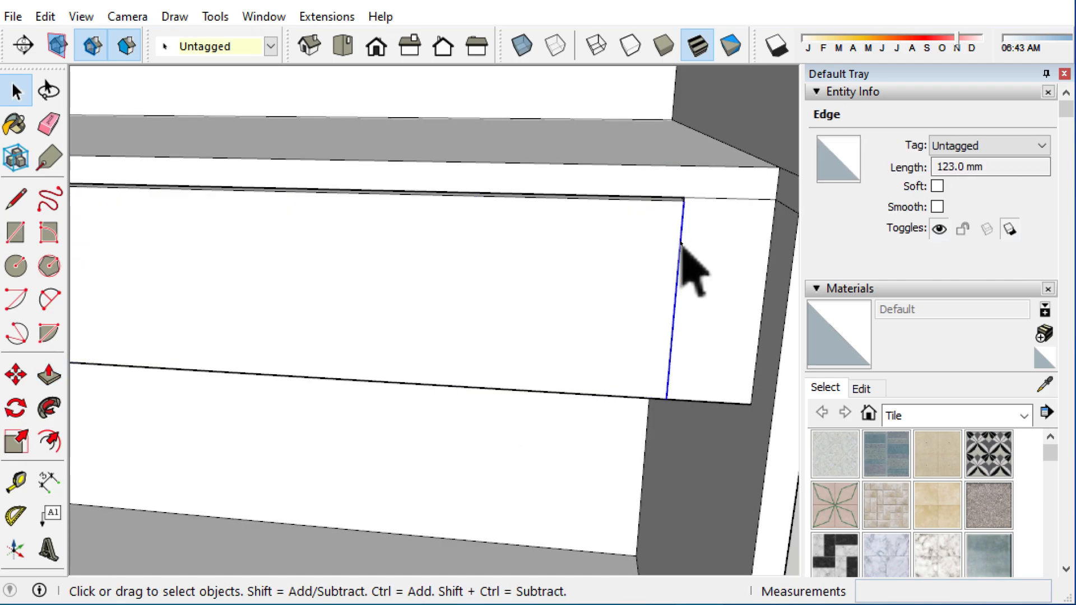
pyautogui.press('m')
pyautogui.press('ctrl')
pyautogui.click(683, 202)
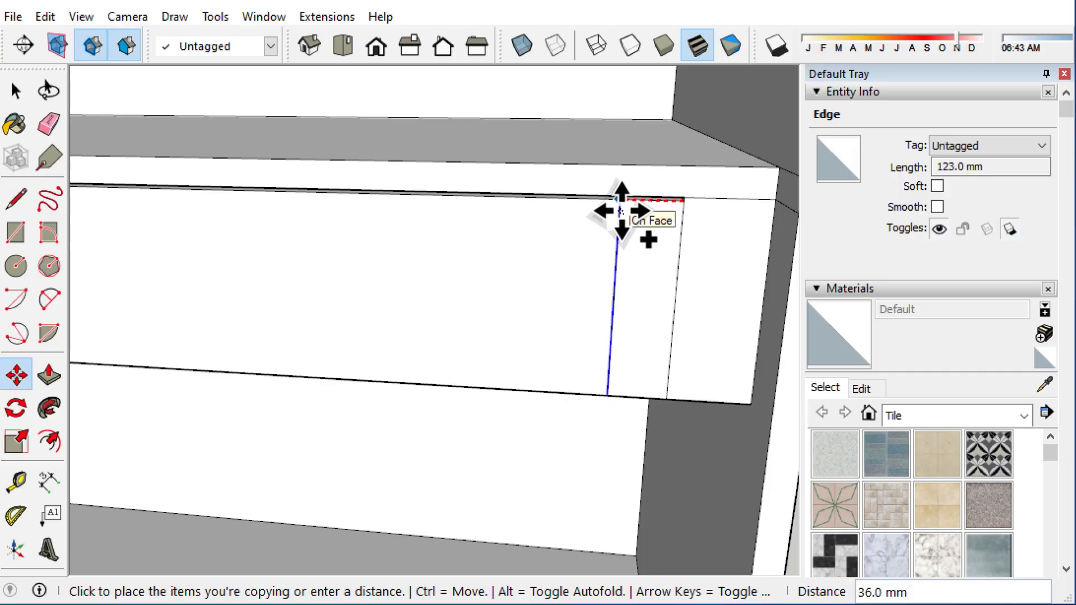
pyautogui.press('Escape')
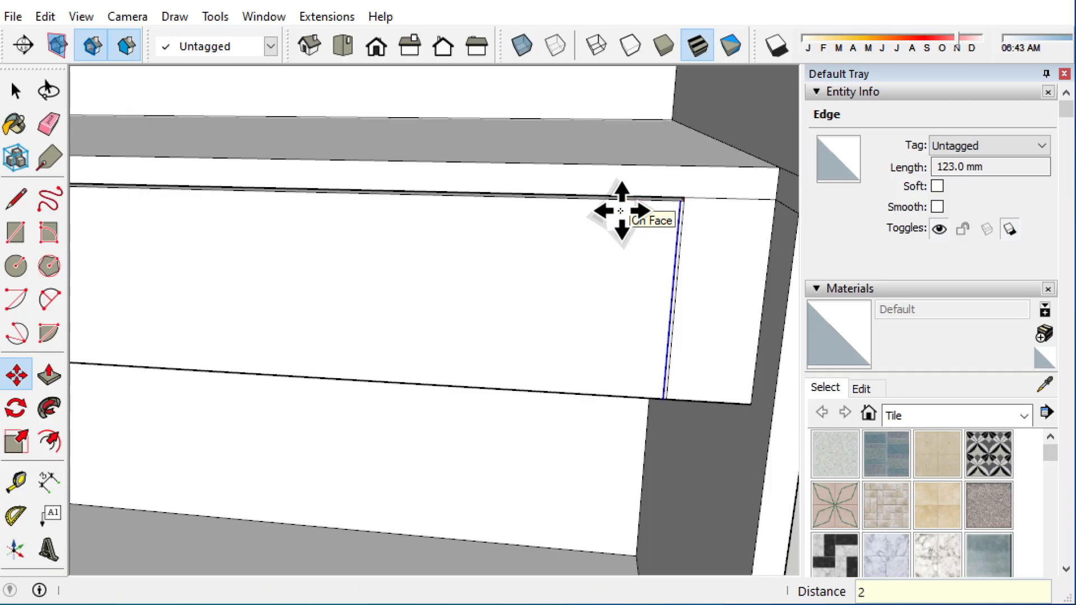
pyautogui.press('space')
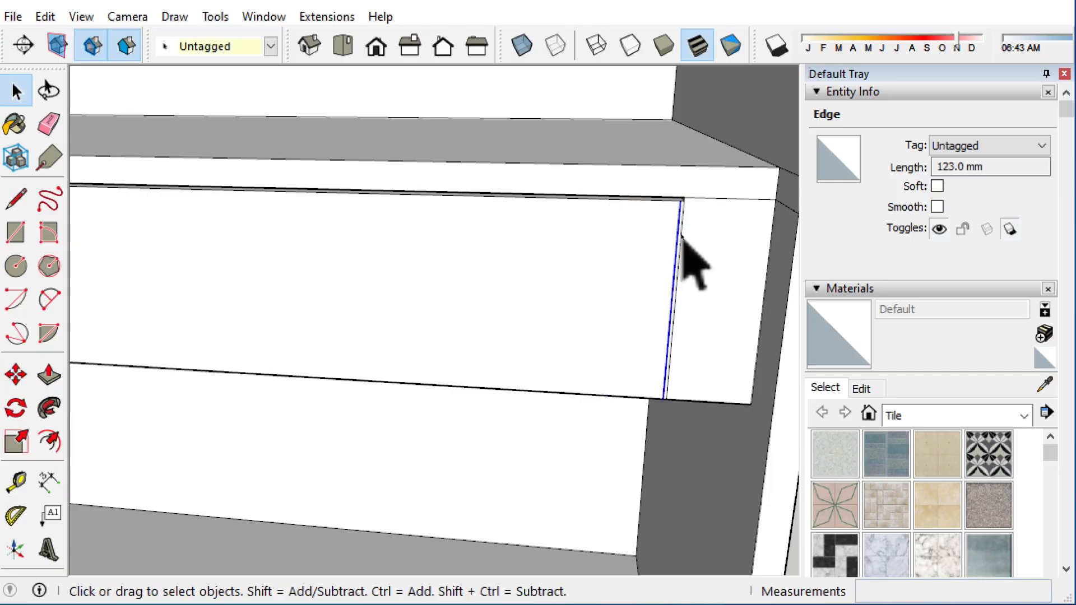
# Step: Push the narrow strip beside the right drawer front inward by repeating the last Push/Pull depth
pyautogui.press('p')
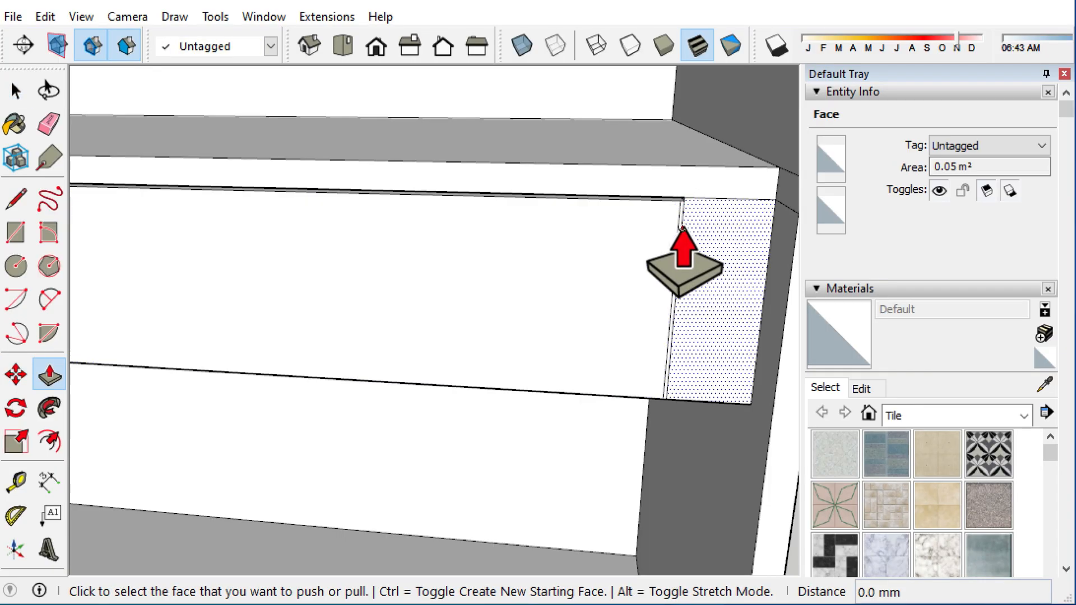
pyautogui.scroll(3, 683, 222)
pyautogui.doubleClick(680, 209)
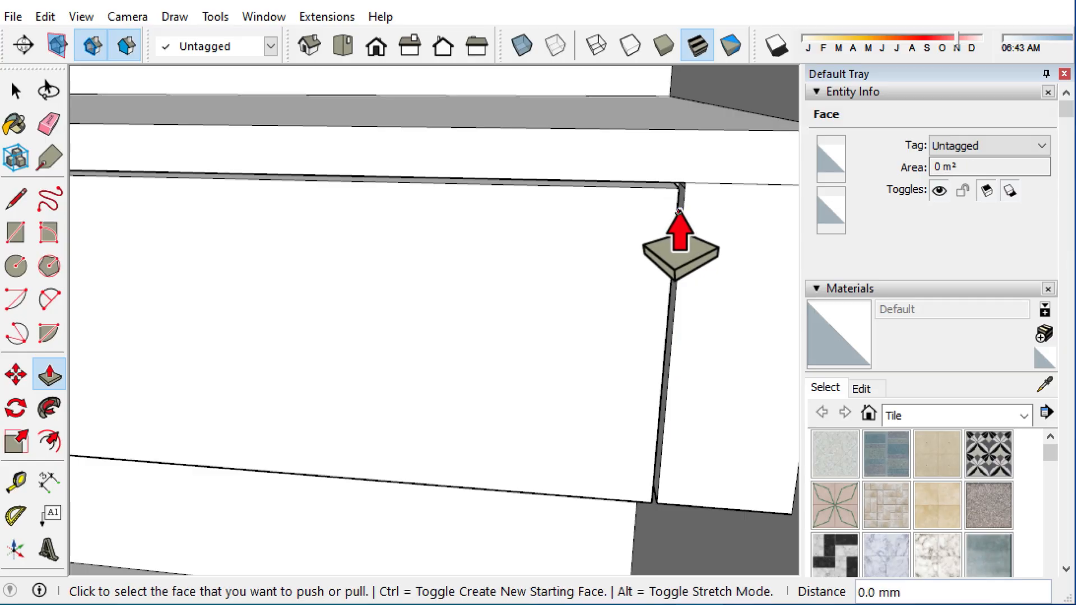
# Step: Copy the outer vertical edge of the left drawer front 2 mm to the right
pyautogui.scroll(-1, 580, 312)
pyautogui.scroll(-3, 580, 312)
pyautogui.keyDown('shift'); pyautogui.moveTo(517, 317); pyautogui.dragTo(829, 332, button='middle'); pyautogui.keyUp('shift')
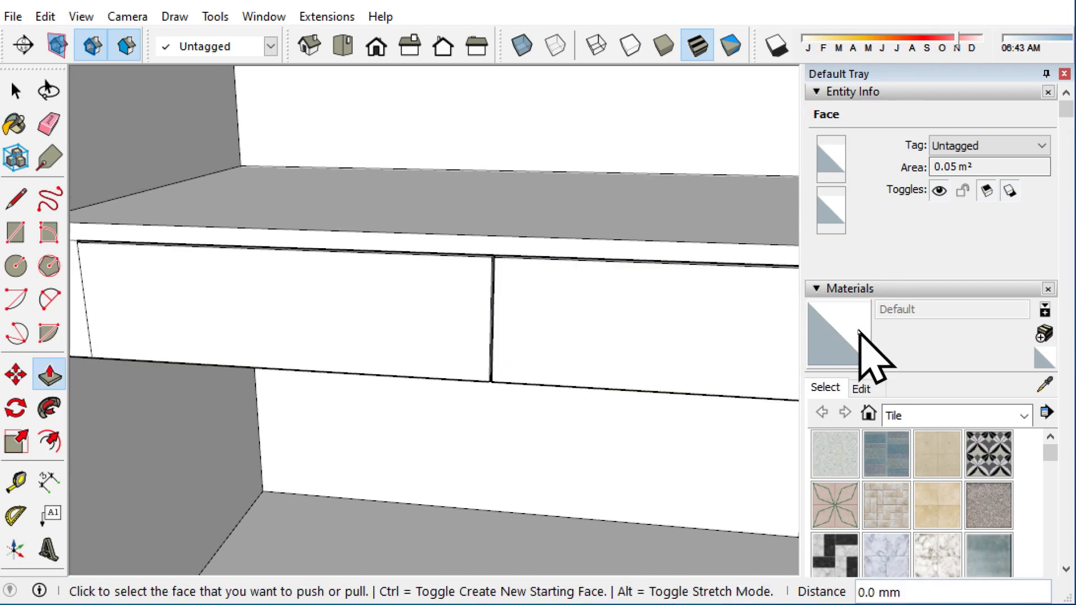
pyautogui.keyDown('shift'); pyautogui.moveTo(84, 247); pyautogui.dragTo(340, 289, button='middle'); pyautogui.keyUp('shift')
pyautogui.scroll(3, 339, 289)
pyautogui.press('m')
pyautogui.click(339, 280)
pyautogui.press('ctrl')
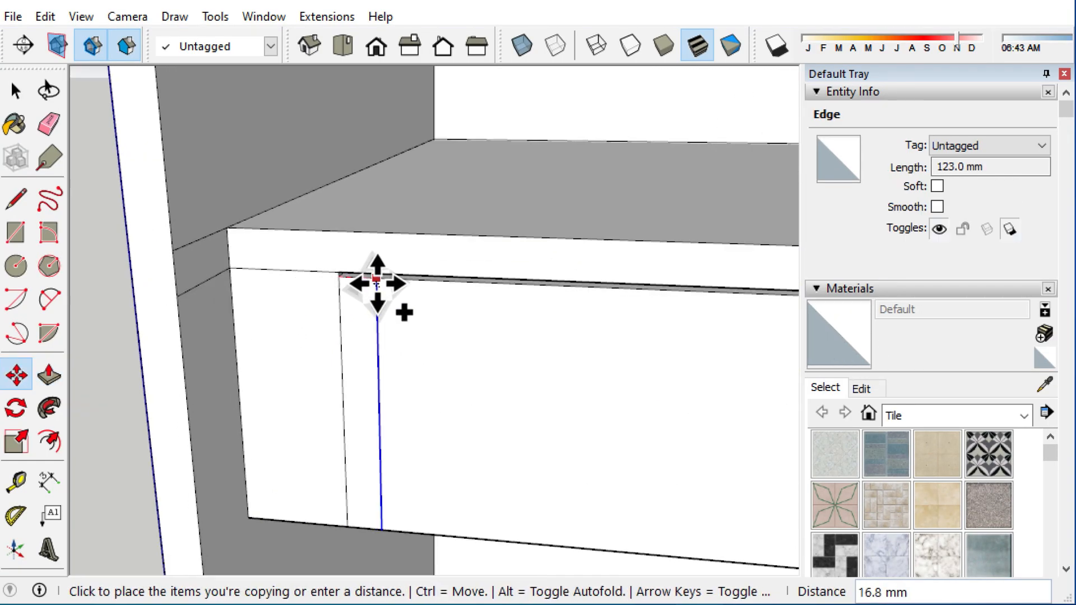
pyautogui.write('2')
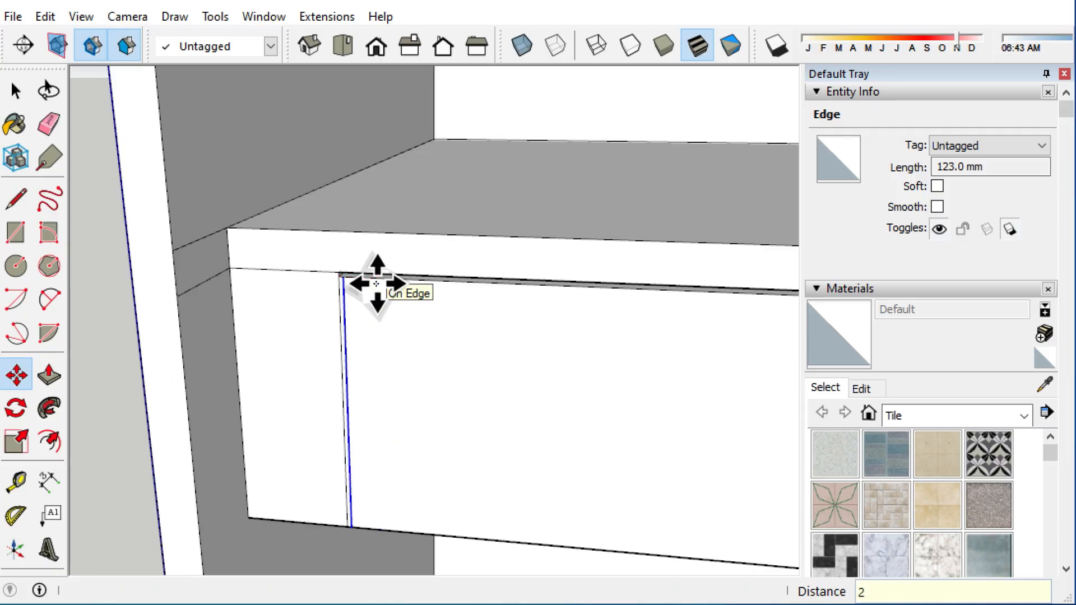
pyautogui.press('Return')
pyautogui.press('space')
# Step: Push the narrow strip beside the left drawer front inward by repeating the last Push/Pull depth
pyautogui.press('p')
pyautogui.scroll(2, 340, 281)
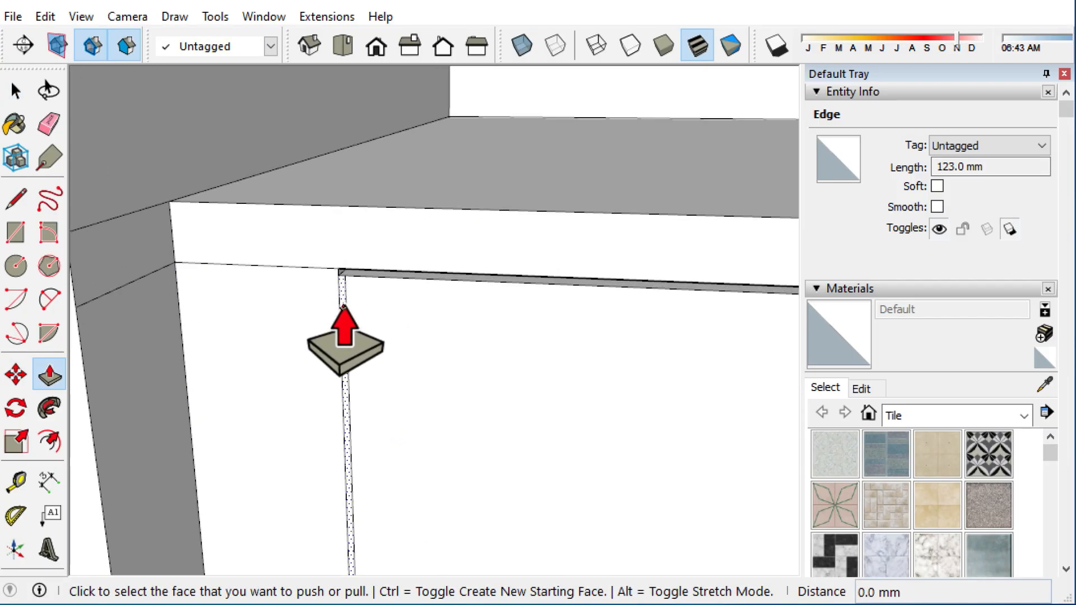
pyautogui.doubleClick(343, 305)
pyautogui.scroll(-5, 344, 305)
pyautogui.keyDown('shift'); pyautogui.moveTo(540, 346); pyautogui.dragTo(336, 312, button='middle'); pyautogui.keyUp('shift')
pyautogui.scroll(-4, 336, 312)
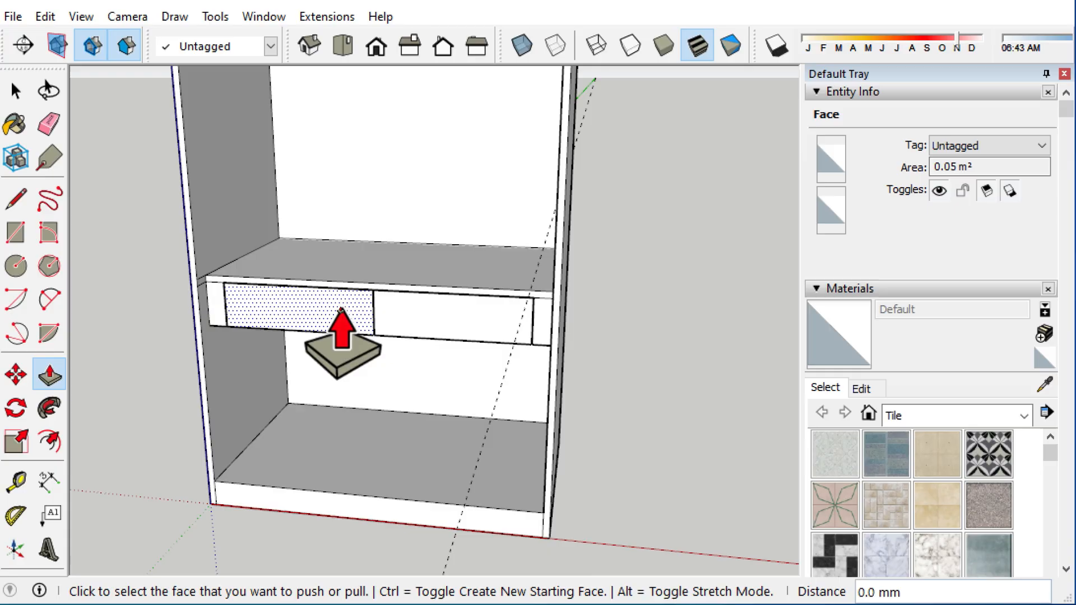
pyautogui.press('space')
# Step: Select the whole shelf with its drawer fronts in front view, move it about 229 mm straight up, and deselect it
pyautogui.keyDown('shift'); pyautogui.moveTo(310, 390); pyautogui.dragTo(369, 461, button='middle'); pyautogui.keyUp('shift')
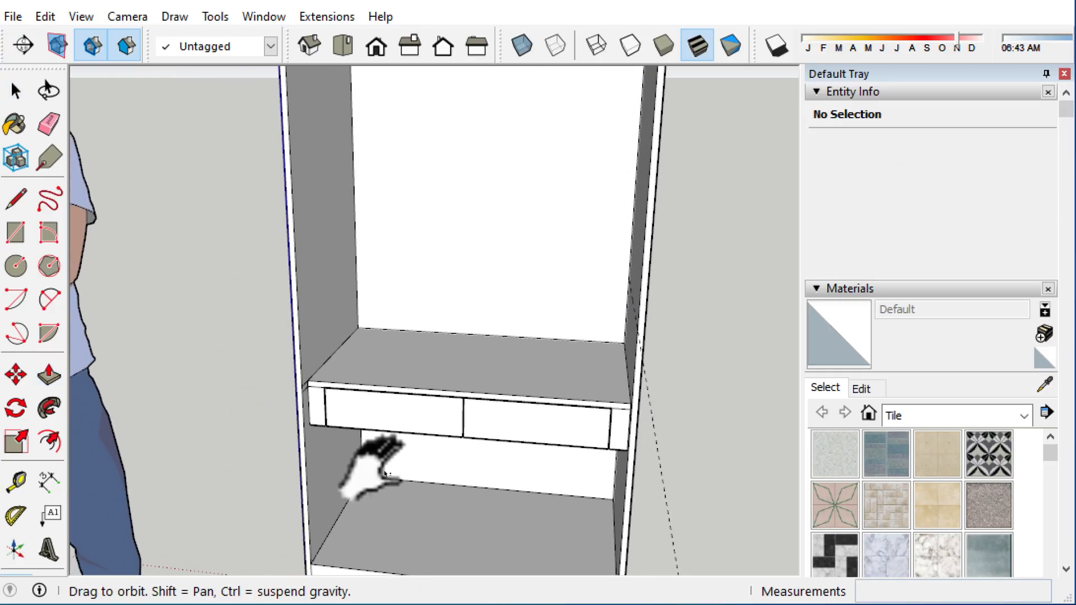
pyautogui.moveTo(414, 408); pyautogui.dragTo(370, 362, button='middle')
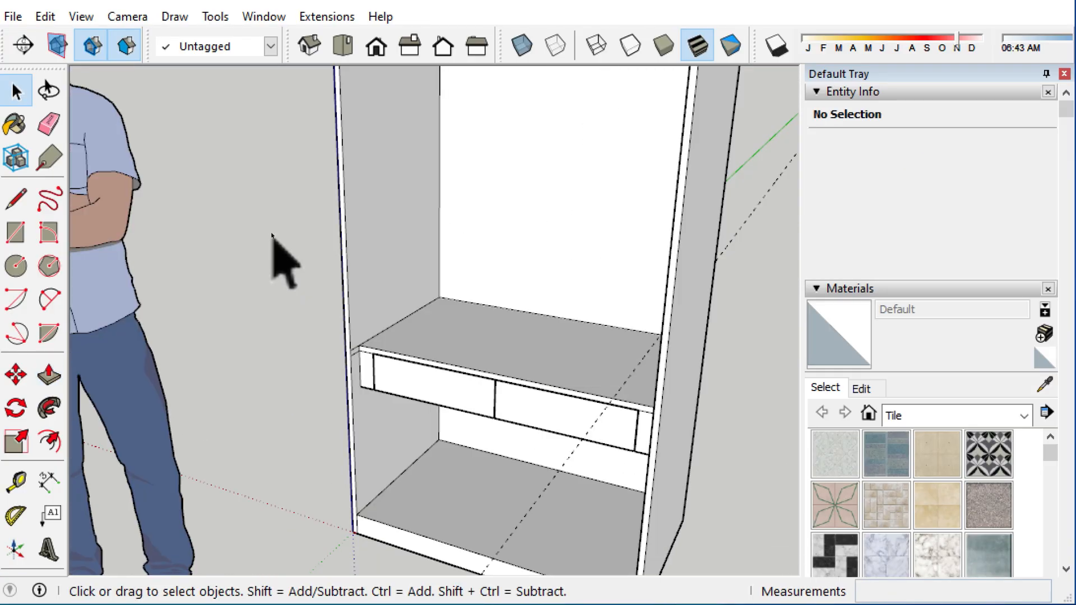
pyautogui.moveTo(266, 221); pyautogui.dragTo(720, 467)
pyautogui.moveTo(399, 509); pyautogui.dragTo(469, 409, button='middle')
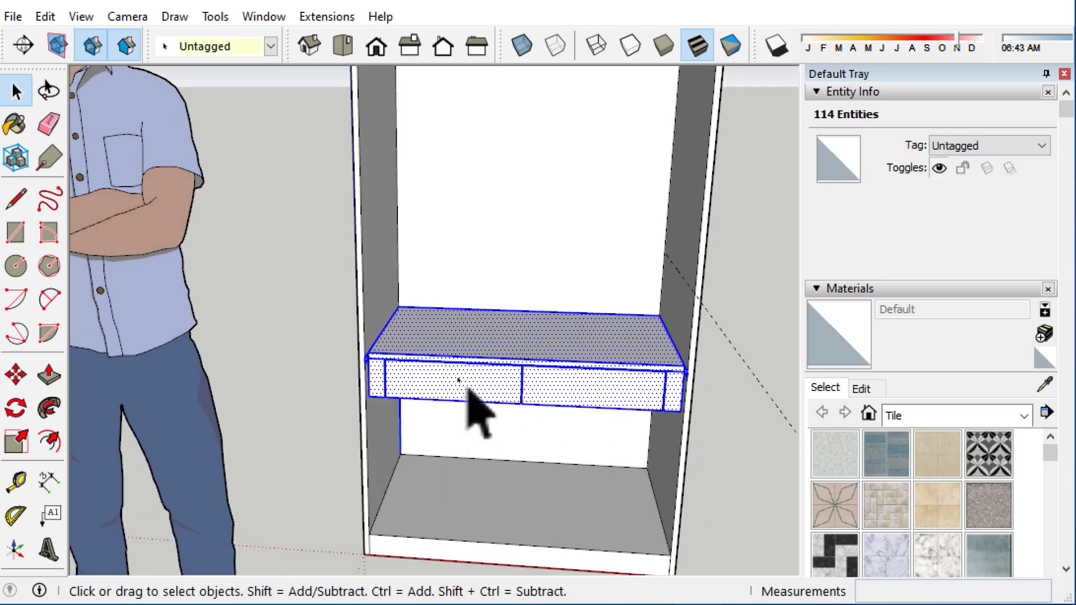
pyautogui.click(376, 47)
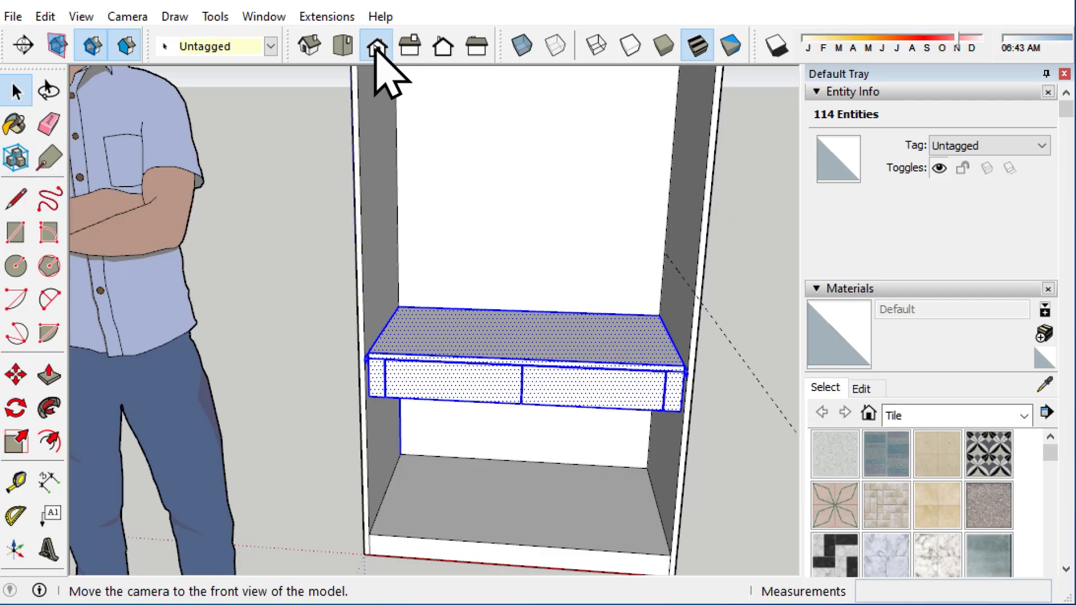
pyautogui.moveTo(215, 136); pyautogui.dragTo(672, 314)
pyautogui.scroll(1, 567, 163)
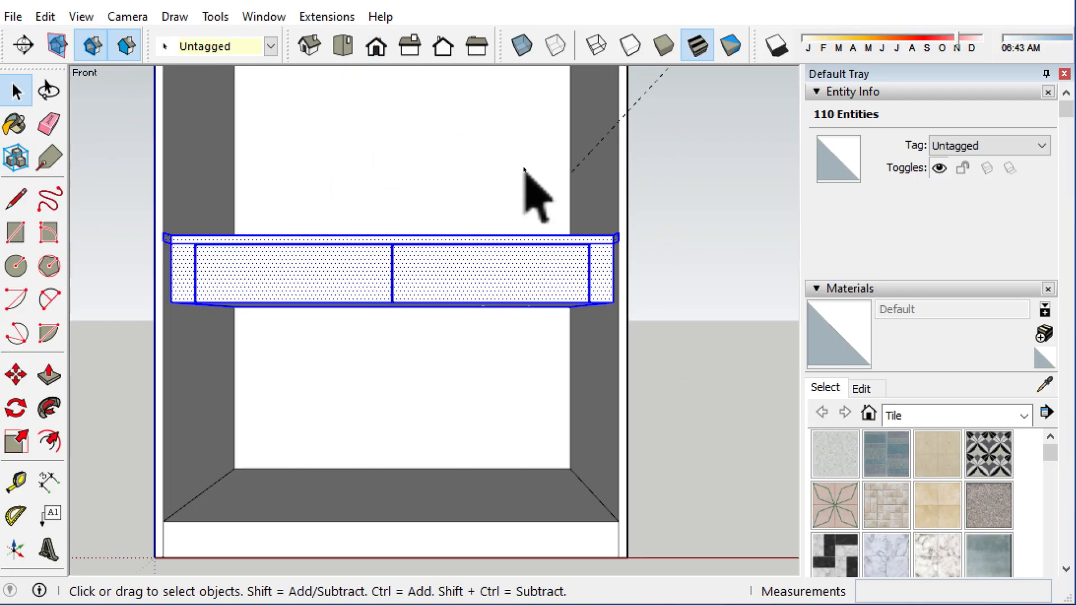
pyautogui.moveTo(529, 192); pyautogui.dragTo(681, 358, button='middle')
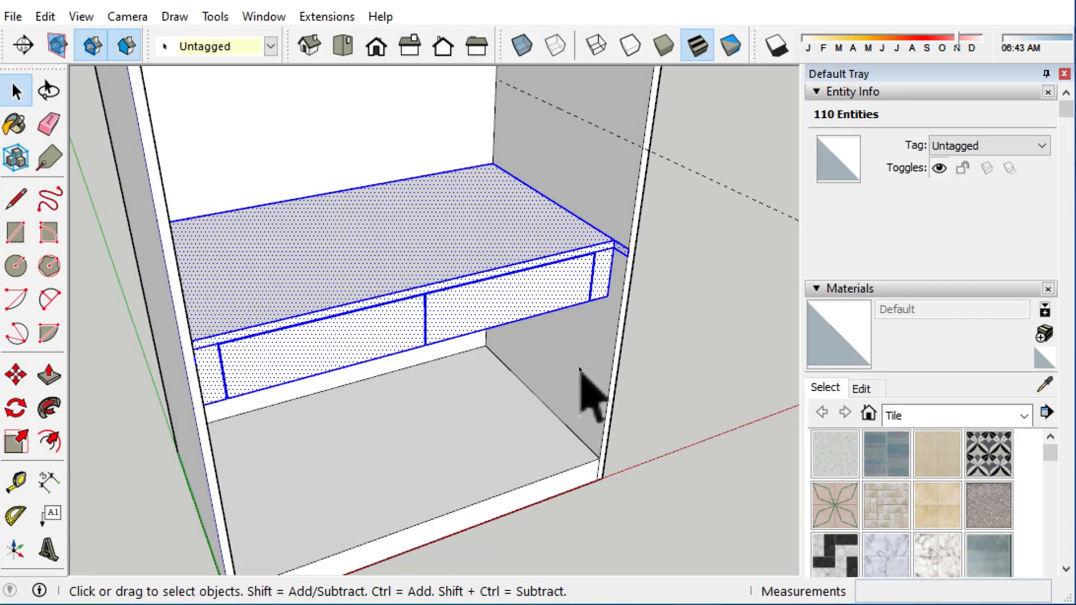
pyautogui.press('m')
pyautogui.click(489, 164)
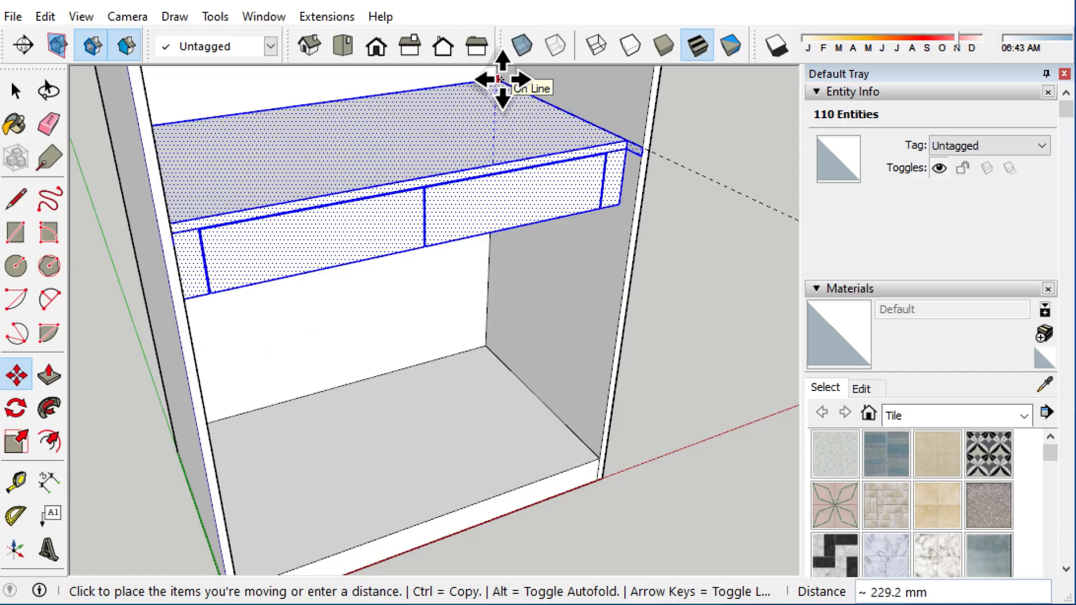
pyautogui.click(500, 79)
pyautogui.scroll(-3, 501, 80)
pyautogui.moveTo(500, 79); pyautogui.dragTo(520, 340, button='middle')
pyautogui.press('space')
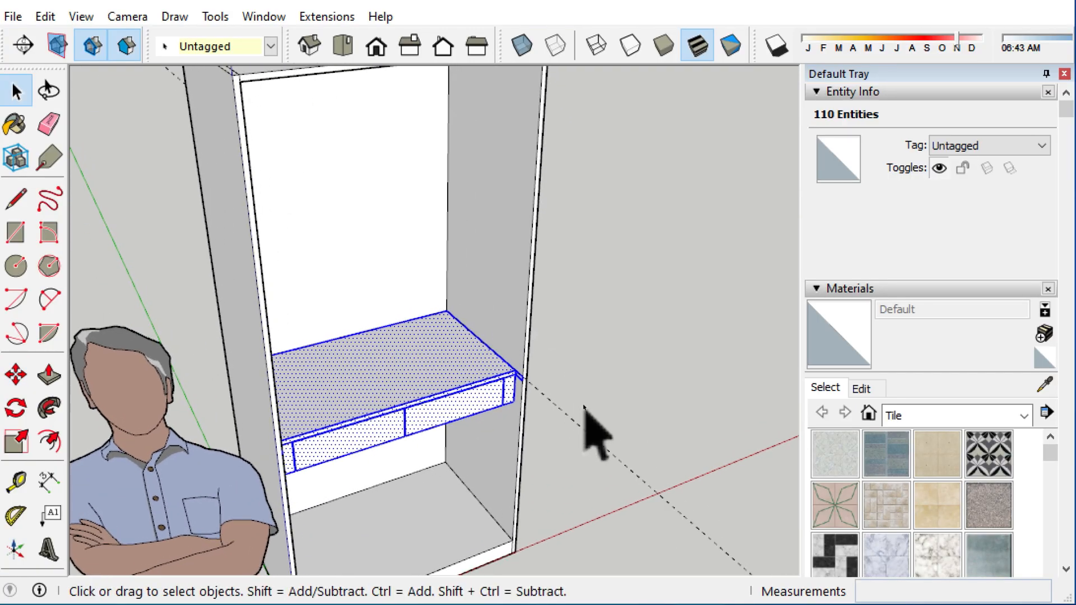
pyautogui.moveTo(585, 409); pyautogui.dragTo(310, 410, button='middle')
pyautogui.keyDown('shift'); pyautogui.moveTo(395, 458); pyautogui.dragTo(427, 427, button='middle'); pyautogui.keyUp('shift')
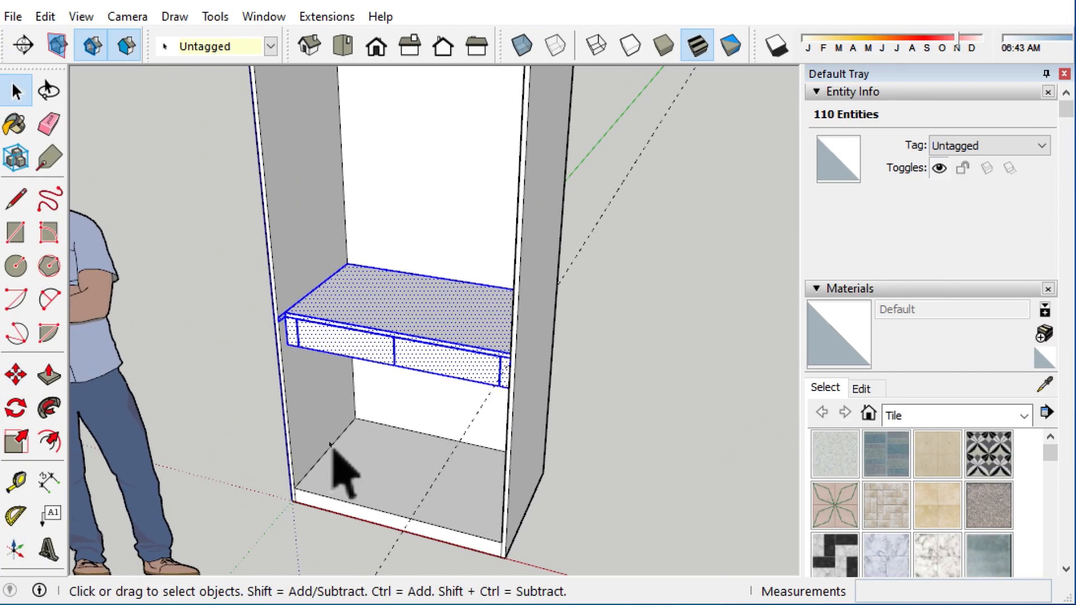
pyautogui.keyDown('shift'); pyautogui.moveTo(376, 342); pyautogui.dragTo(386, 383, button='middle'); pyautogui.keyUp('shift')
pyautogui.hotkey('ctrl', 't')
# Step: Copy the shelf's upper face with its edges up to the underside of the cabinet top, dividing the distance by 3
pyautogui.scroll(-2, 380, 343)
pyautogui.moveTo(381, 343); pyautogui.dragTo(371, 386, button='middle')
pyautogui.click(379, 329)
pyautogui.moveTo(379, 328); pyautogui.dragTo(422, 389, button='middle')
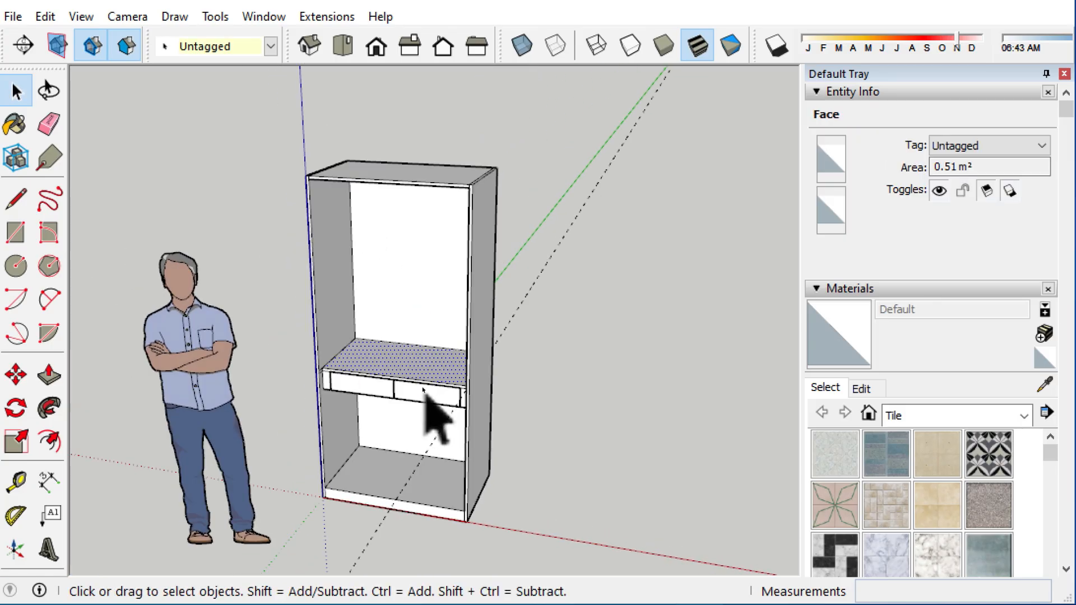
pyautogui.tripleClick(411, 357)
pyautogui.click(412, 359)
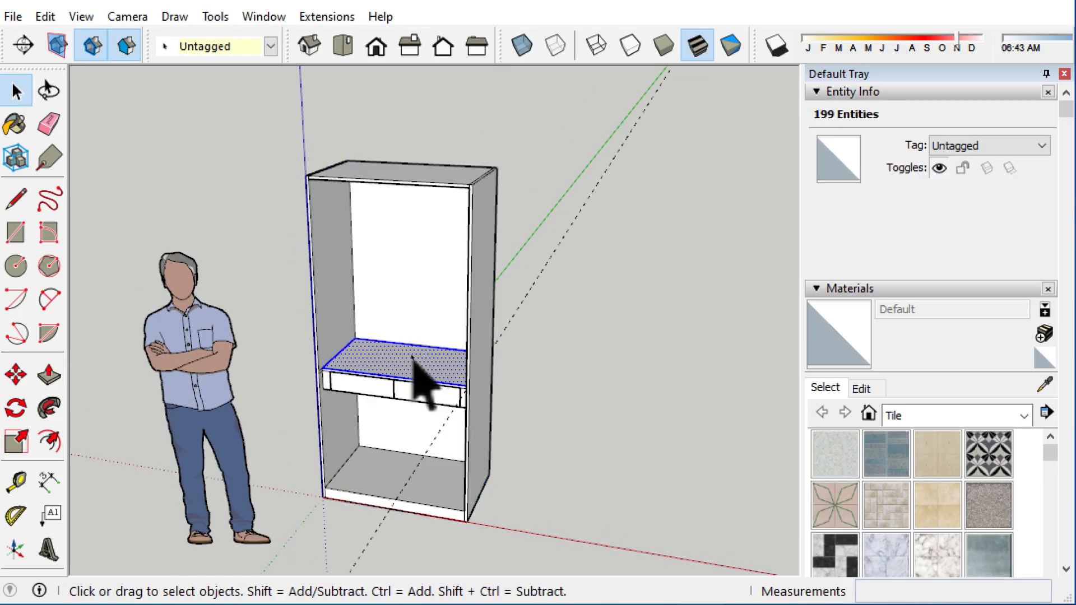
pyautogui.press('m')
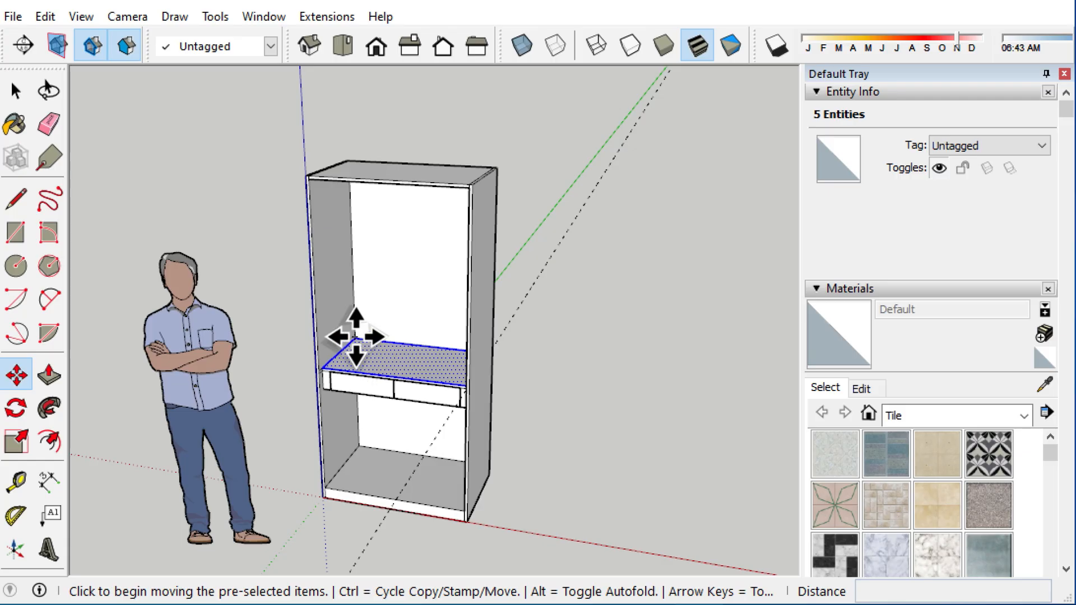
pyautogui.press('ctrl')
pyautogui.click(355, 337)
pyautogui.moveTo(360, 233); pyautogui.dragTo(355, 188, button='middle')
pyautogui.click(353, 179)
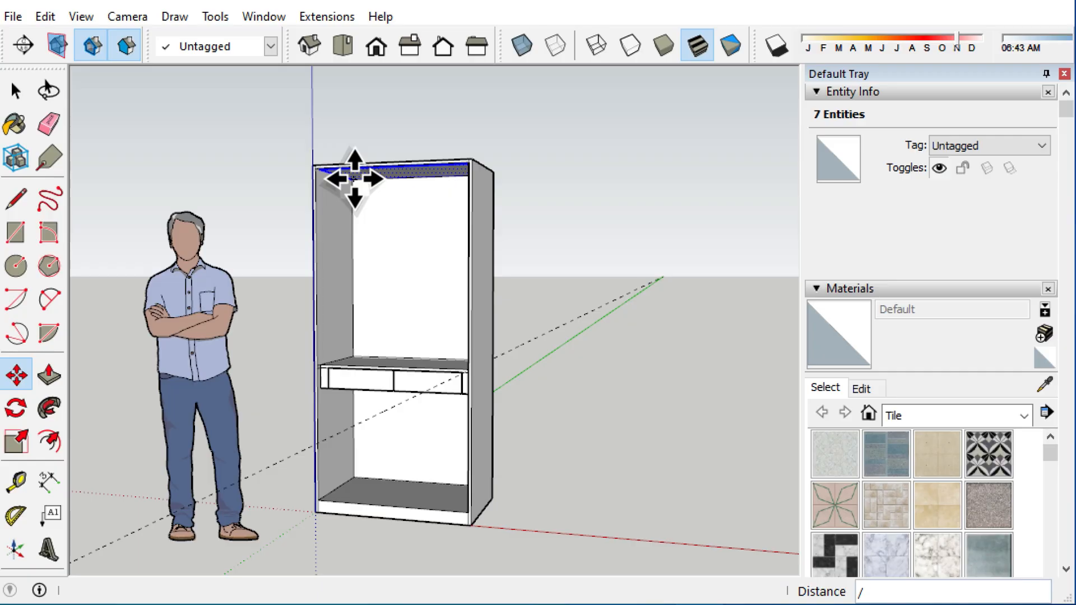
pyautogui.press('Return')
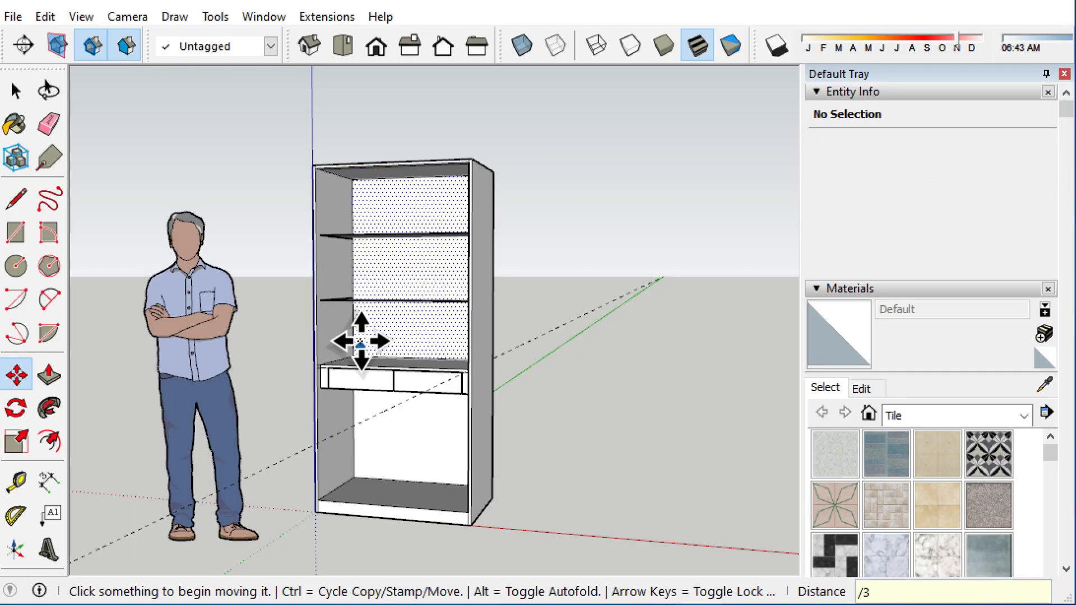
# Step: Thicken the two copied shelf faces above the drawer unit to 18 mm each with Push/Pull
pyautogui.moveTo(355, 336); pyautogui.dragTo(331, 293, button='middle')
pyautogui.scroll(5, 269, 331)
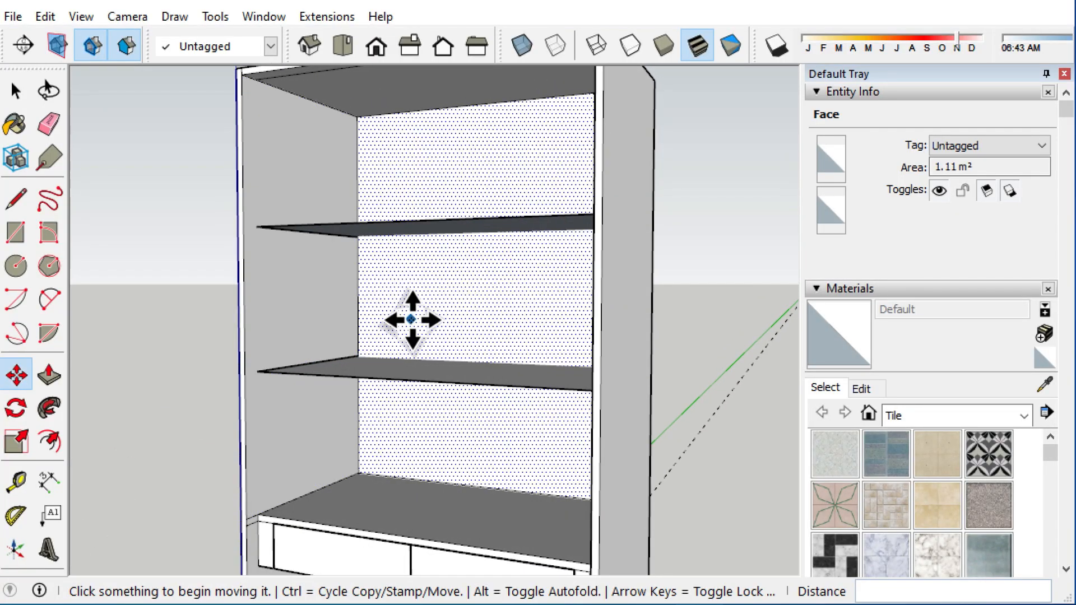
pyautogui.moveTo(408, 320); pyautogui.dragTo(372, 250, button='middle')
pyautogui.press('p')
pyautogui.click(373, 252)
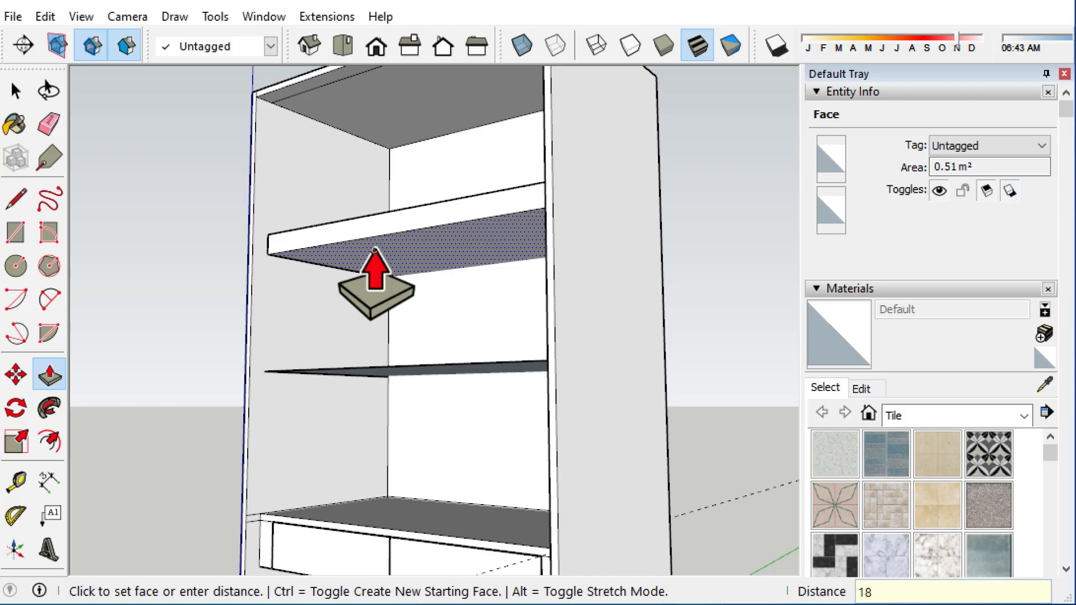
pyautogui.press('Return')
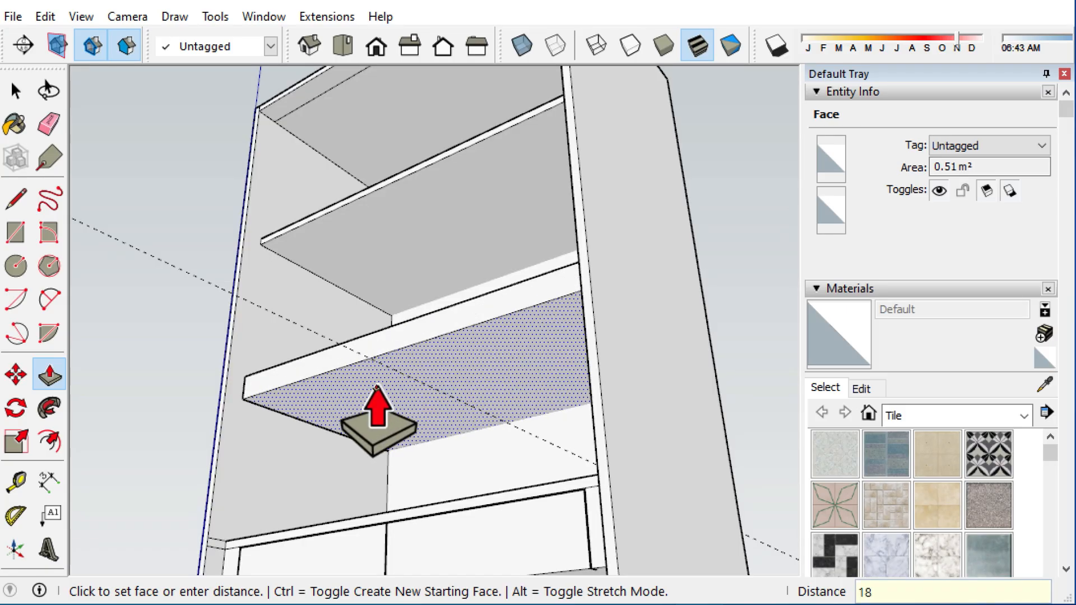
pyautogui.press('Return')
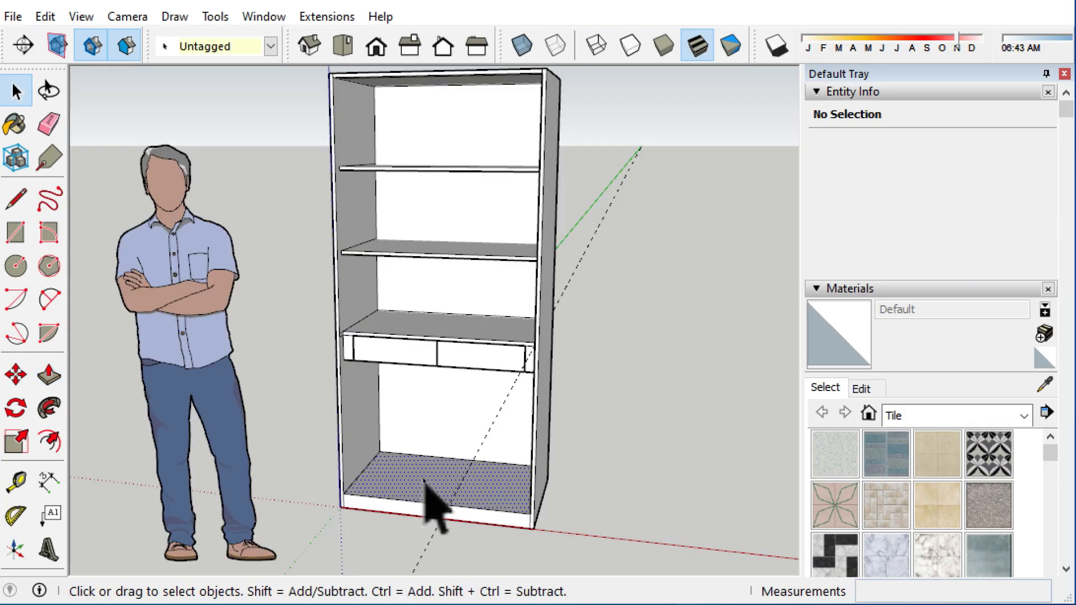
# Step: Copy the cabinet's bottom inner face with its edges about 341 mm straight up, below the drawer unit
pyautogui.click(424, 481)
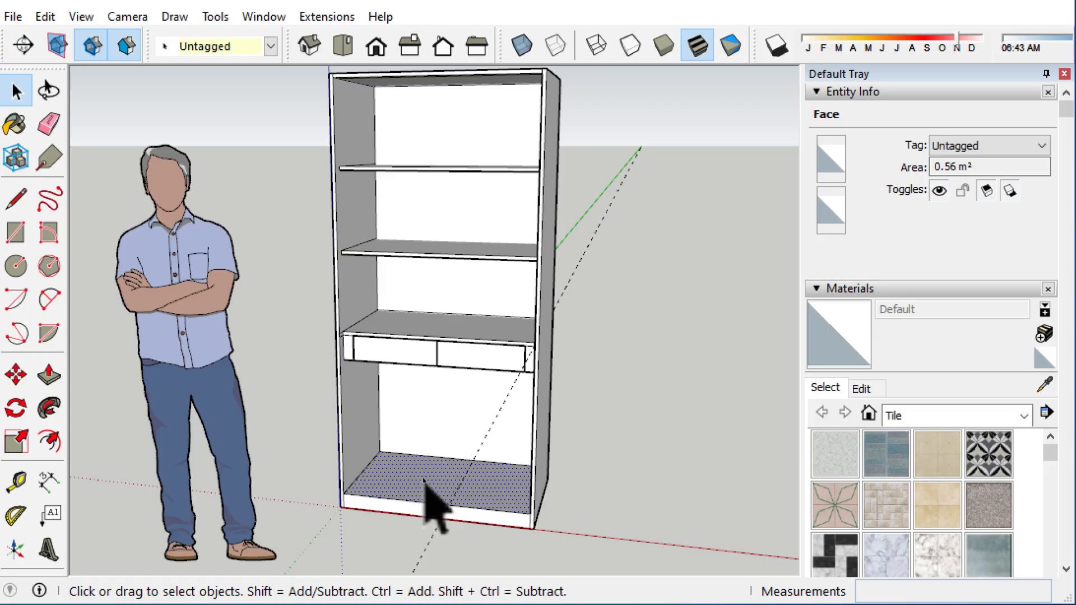
pyautogui.press('m')
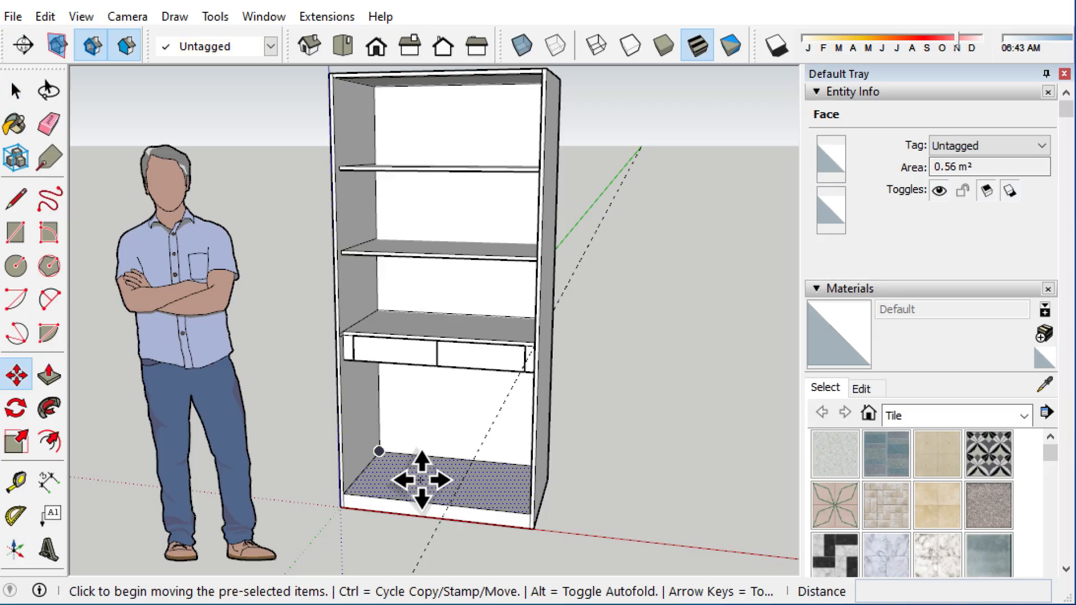
pyautogui.press('space')
pyautogui.press('m')
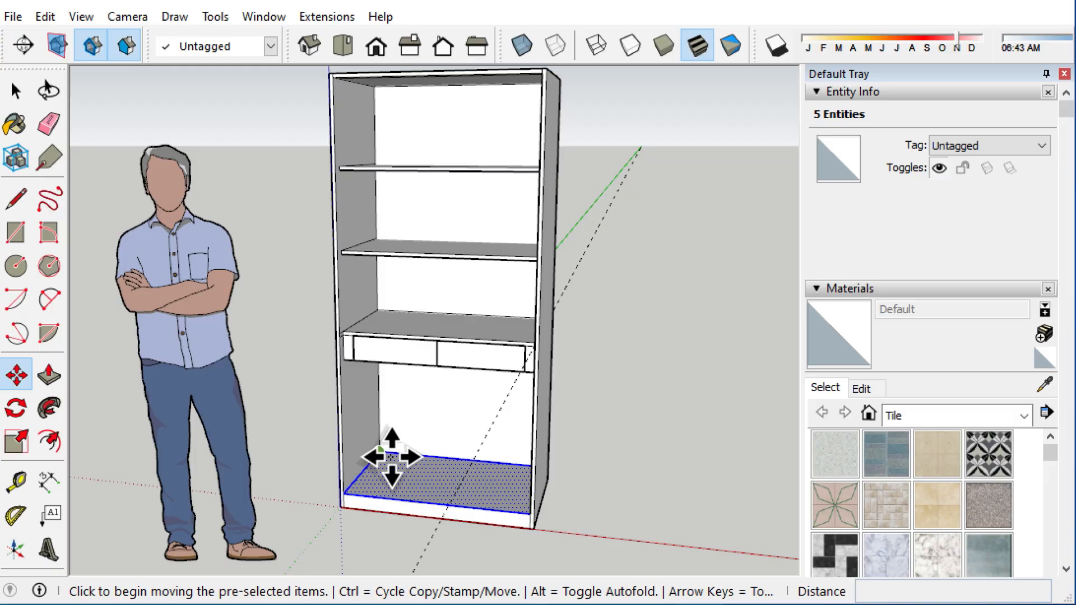
pyautogui.click(378, 454)
pyautogui.press('ctrl')
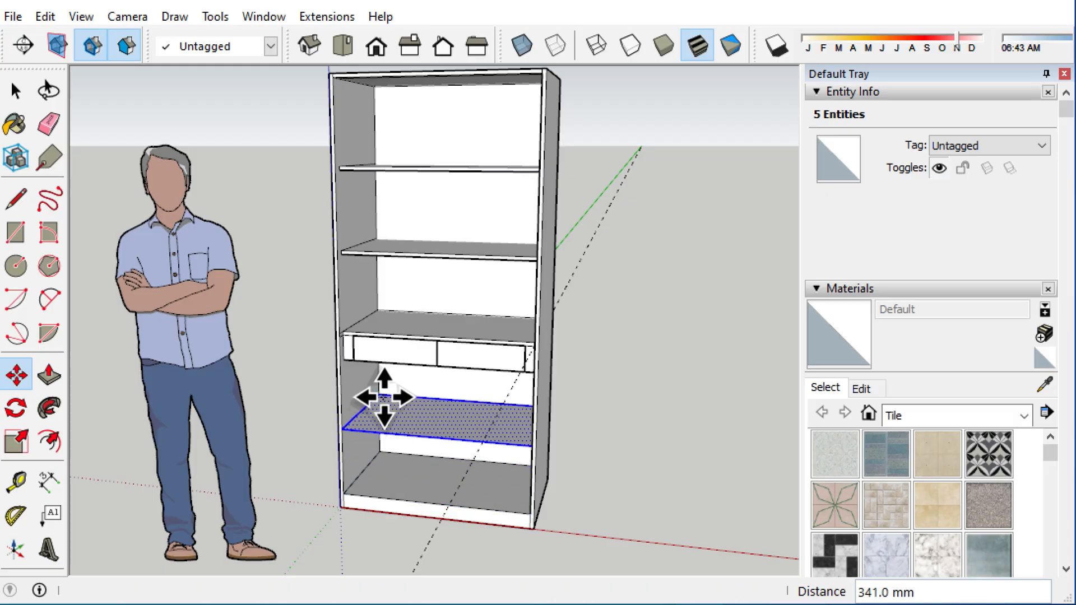
pyautogui.click(384, 396)
pyautogui.moveTo(445, 445); pyautogui.dragTo(374, 257, button='middle')
pyautogui.press('space')
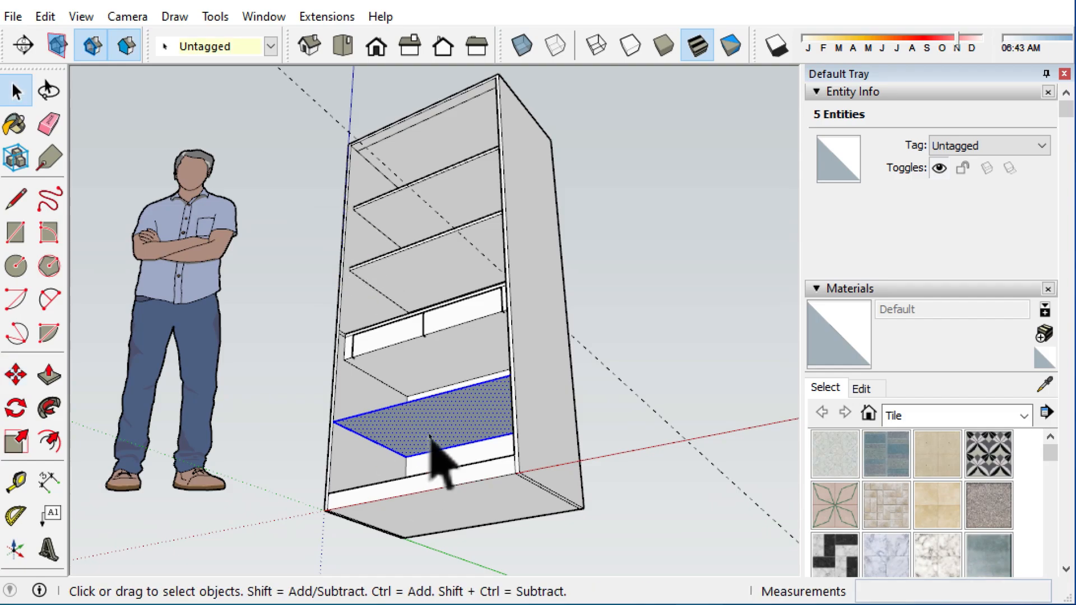
# Step: Thicken the copied face below the drawers into a thin shelf with Push/Pull
pyautogui.click(430, 436)
pyautogui.press('p')
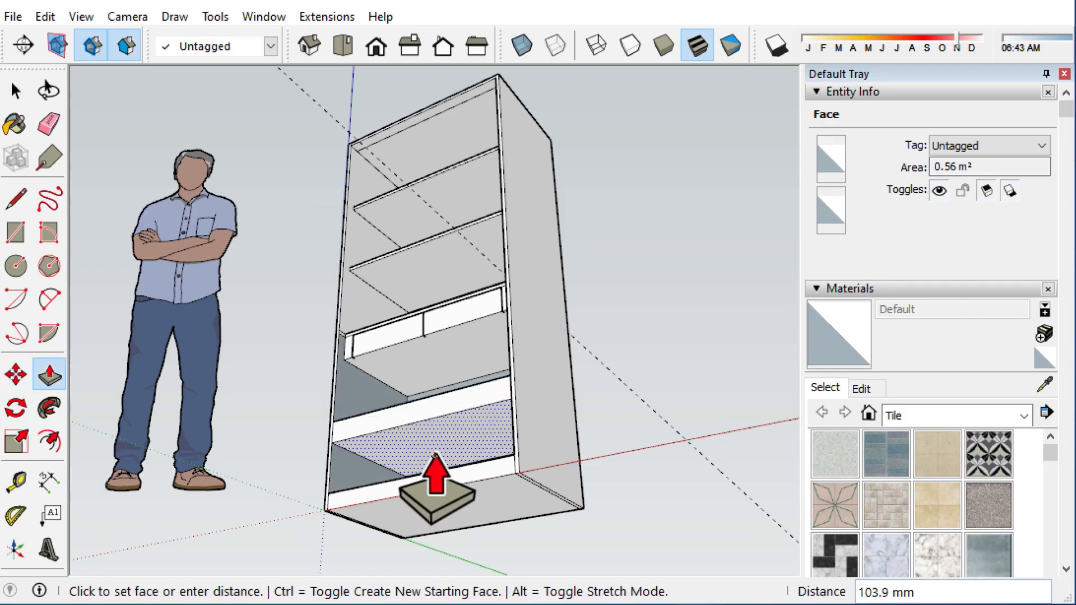
pyautogui.press('ctrl')
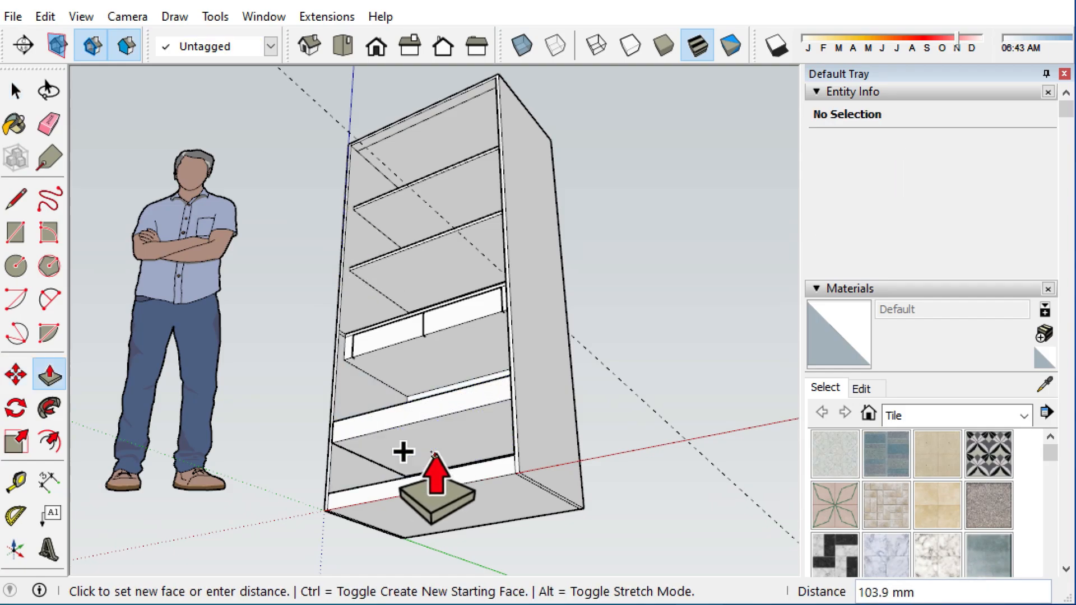
pyautogui.press('Return')
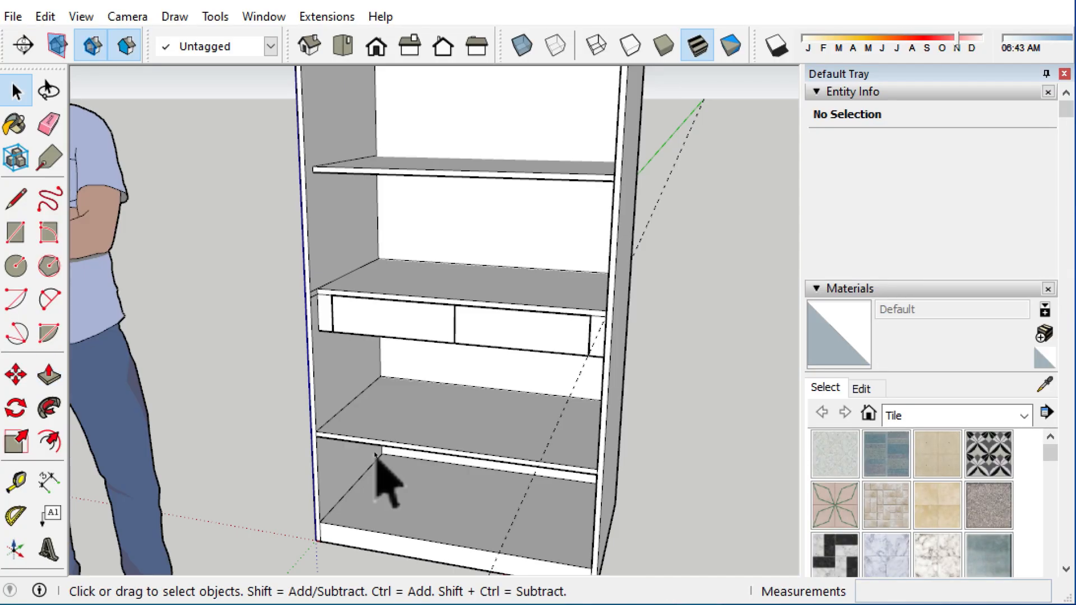
pyautogui.press('p')
pyautogui.click(367, 440)
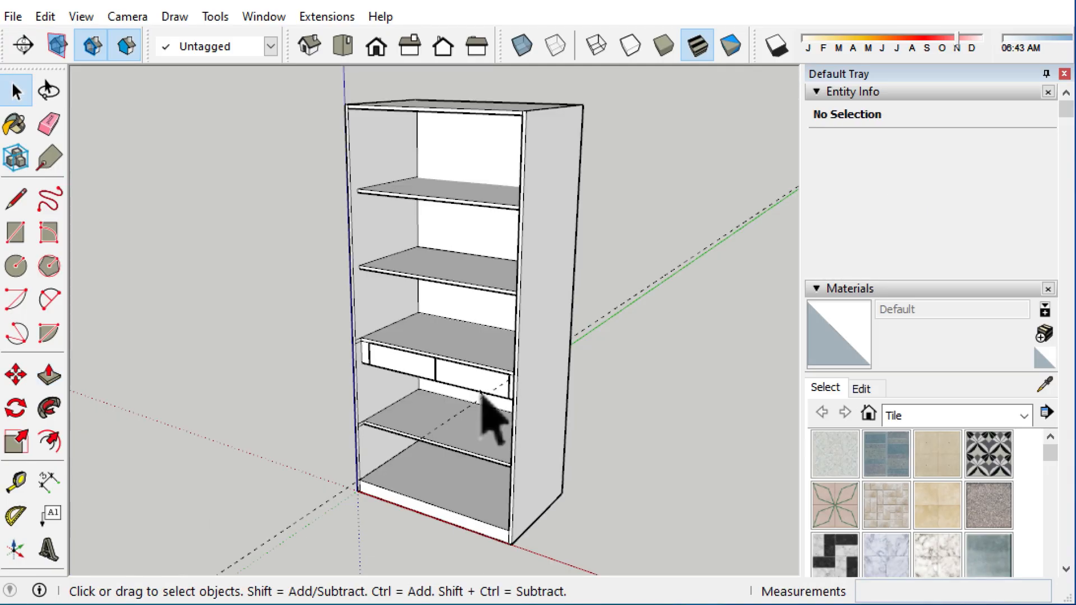
# Step: Select the entire cabinet with its shelves and drawer fronts and make it a group
pyautogui.moveTo(491, 420); pyautogui.dragTo(392, 314, button='middle')
pyautogui.moveTo(307, 115); pyautogui.dragTo(616, 555)
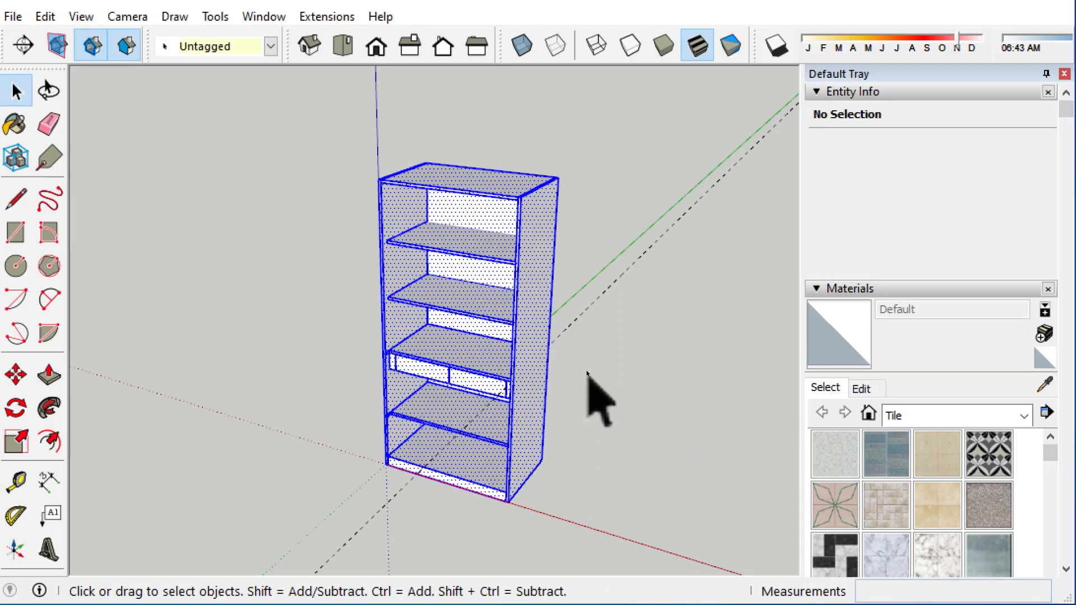
pyautogui.rightClick(531, 276)
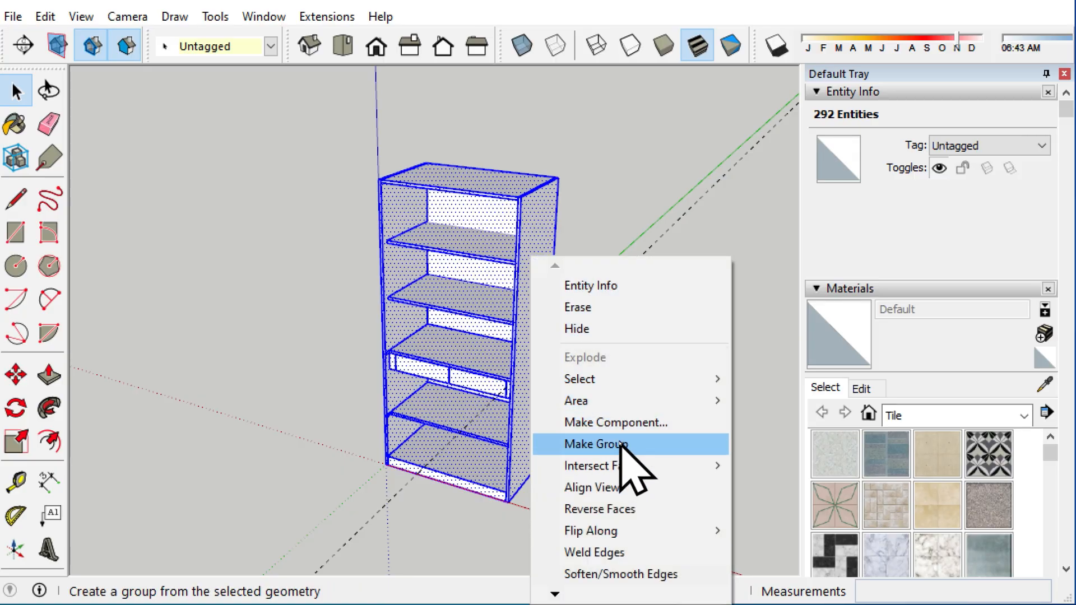
pyautogui.click(595, 444)
# Step: Draw a 2100 × 975 mm rectangle over the cabinet's front, from the upper left corner to the opposite lower corner
pyautogui.press('r')
pyautogui.moveTo(349, 188); pyautogui.dragTo(431, 258, button='middle')
pyautogui.scroll(2, 431, 259)
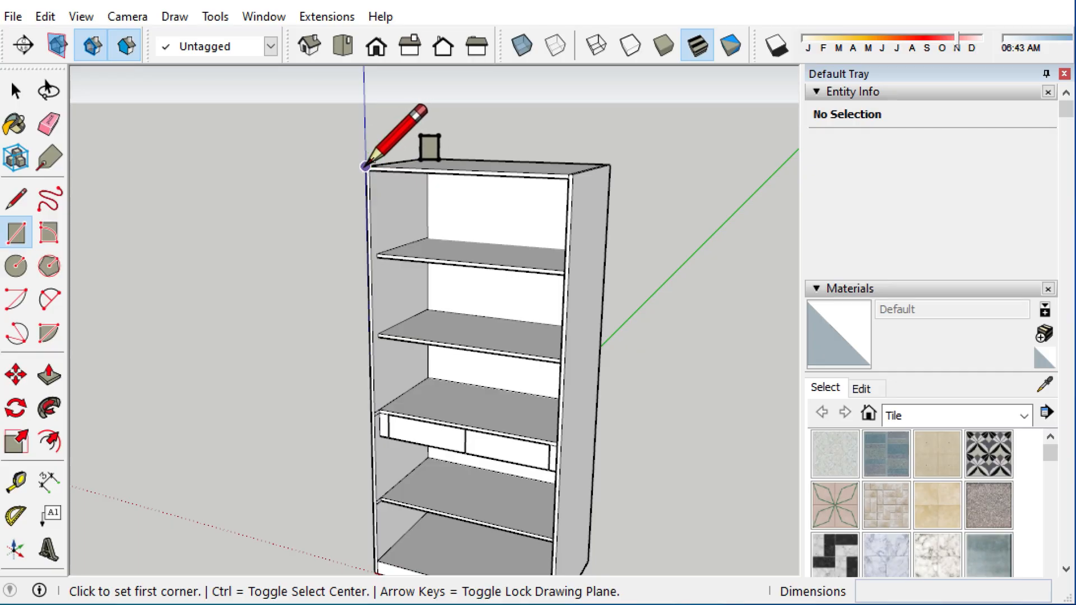
pyautogui.scroll(3, 367, 165)
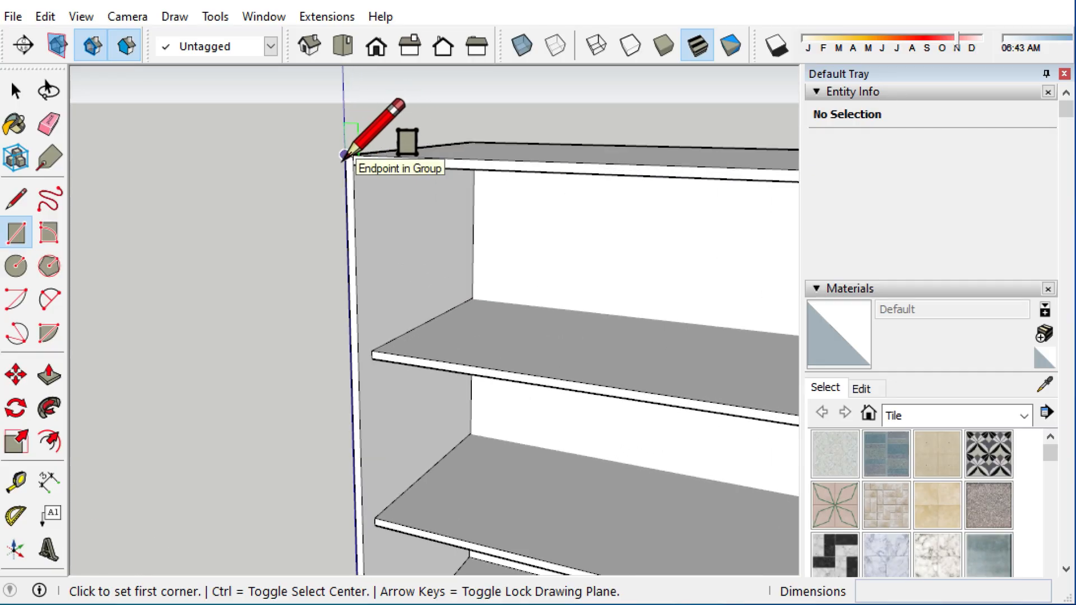
pyautogui.click(344, 155)
pyautogui.moveTo(480, 377); pyautogui.dragTo(360, 165, button='middle')
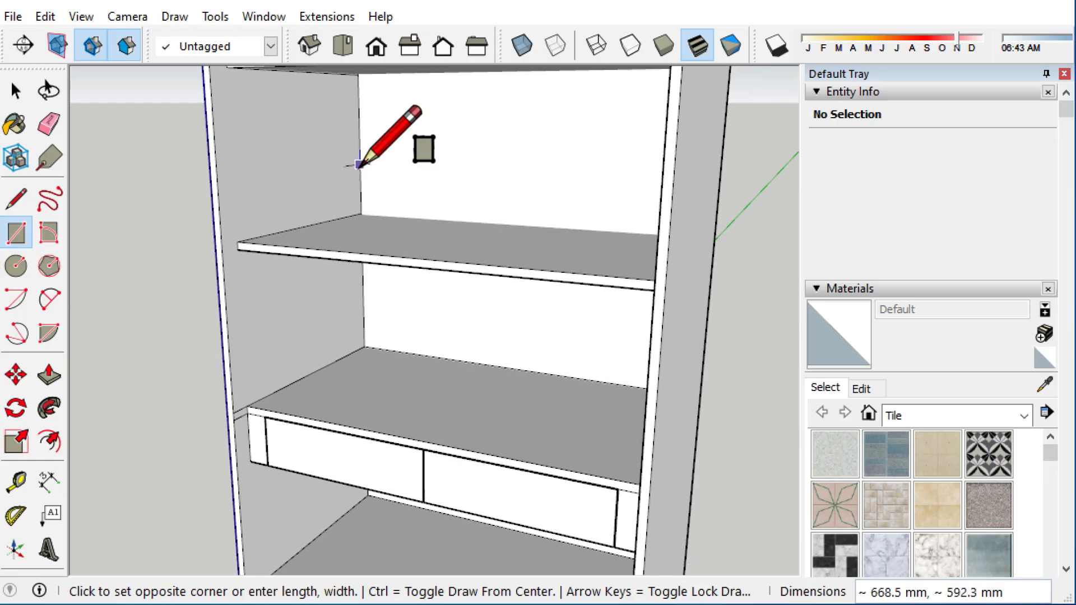
pyautogui.scroll(-5, 359, 165)
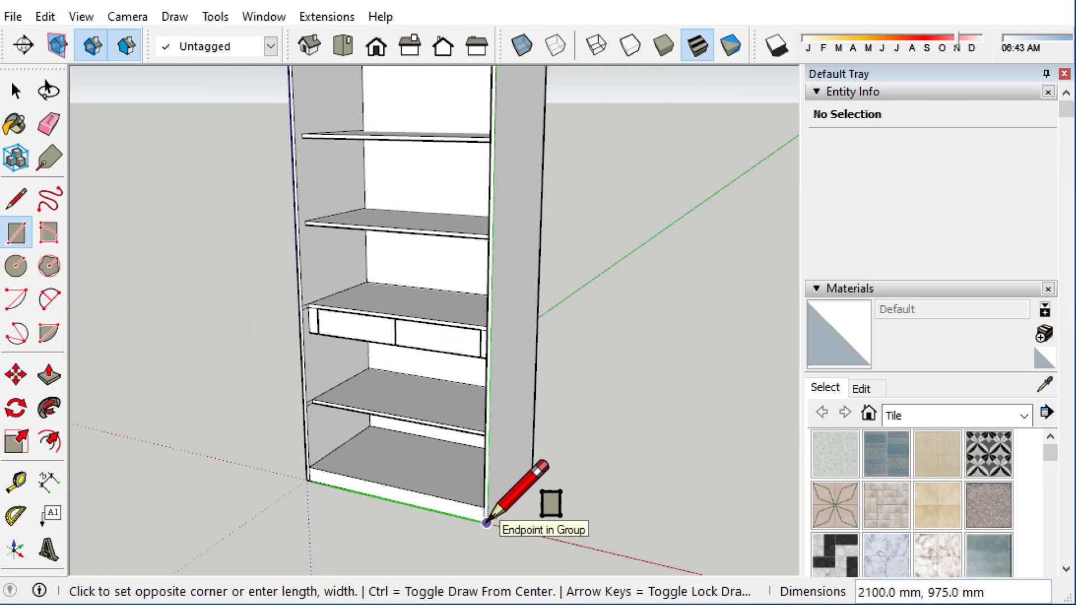
pyautogui.click(486, 523)
pyautogui.press('space')
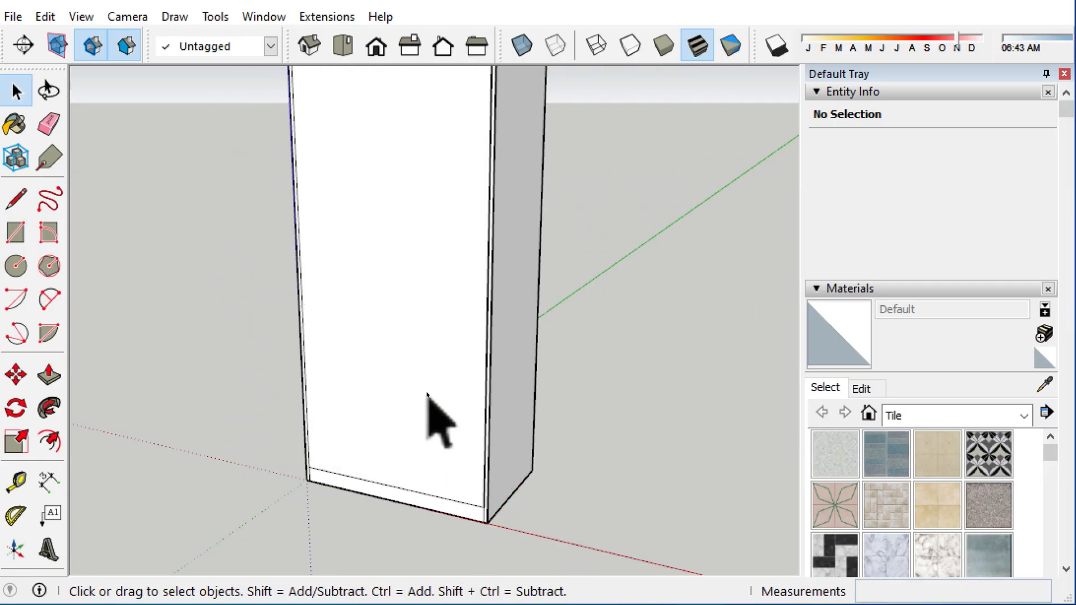
# Step: Make the front rectangle and its edges a separate group
pyautogui.doubleClick(393, 347)
pyautogui.scroll(-2, 393, 348)
pyautogui.rightClick(391, 343)
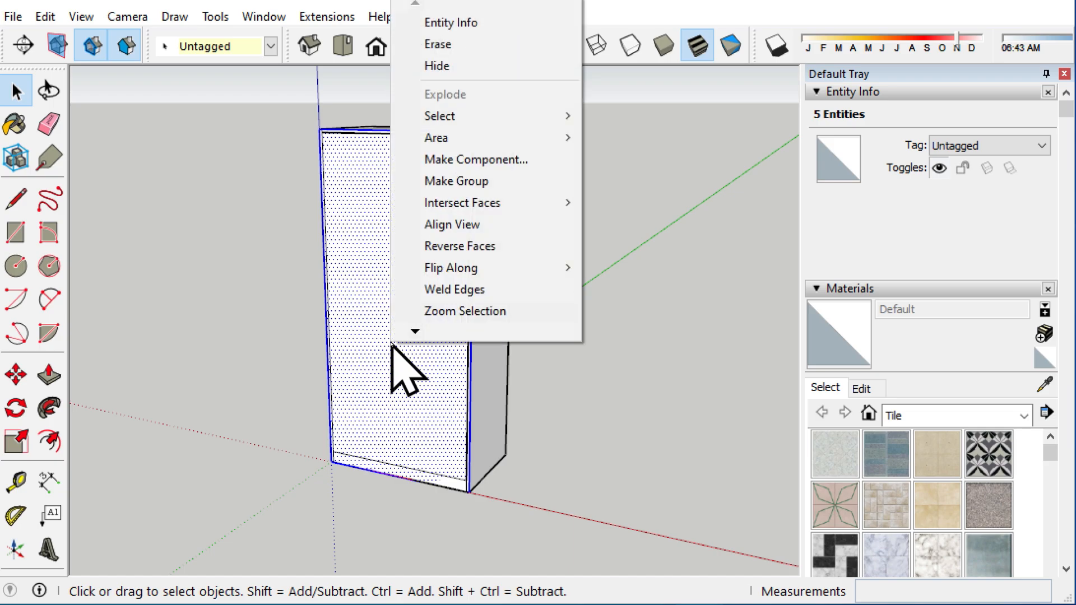
pyautogui.click(473, 179)
# Step: Inside the front panel group, move the face's bottom edge up 75 mm to clear the base
pyautogui.click(399, 471)
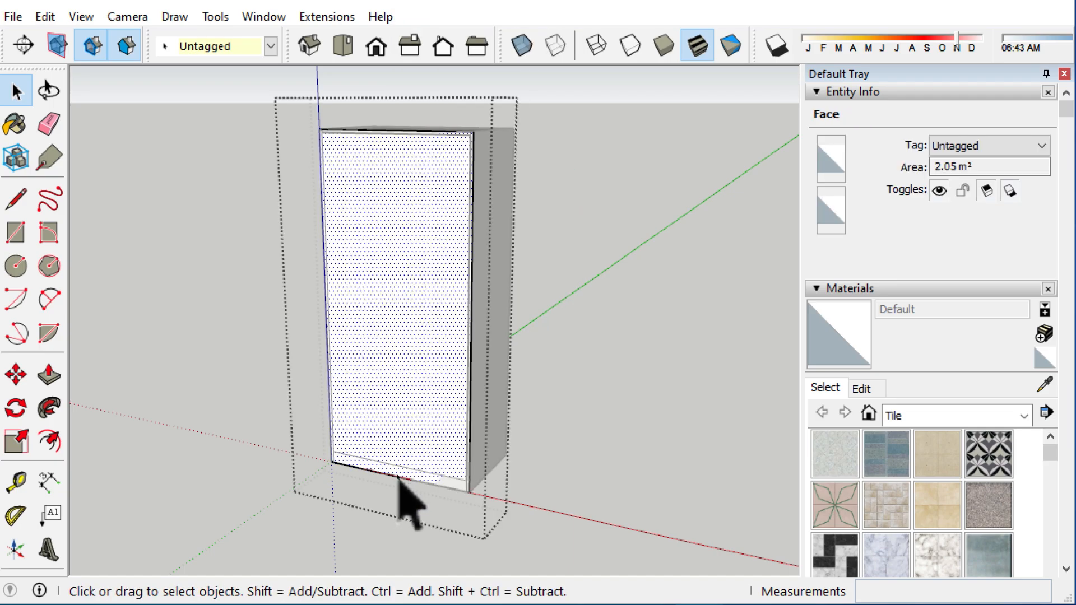
pyautogui.press('m')
pyautogui.click(399, 472)
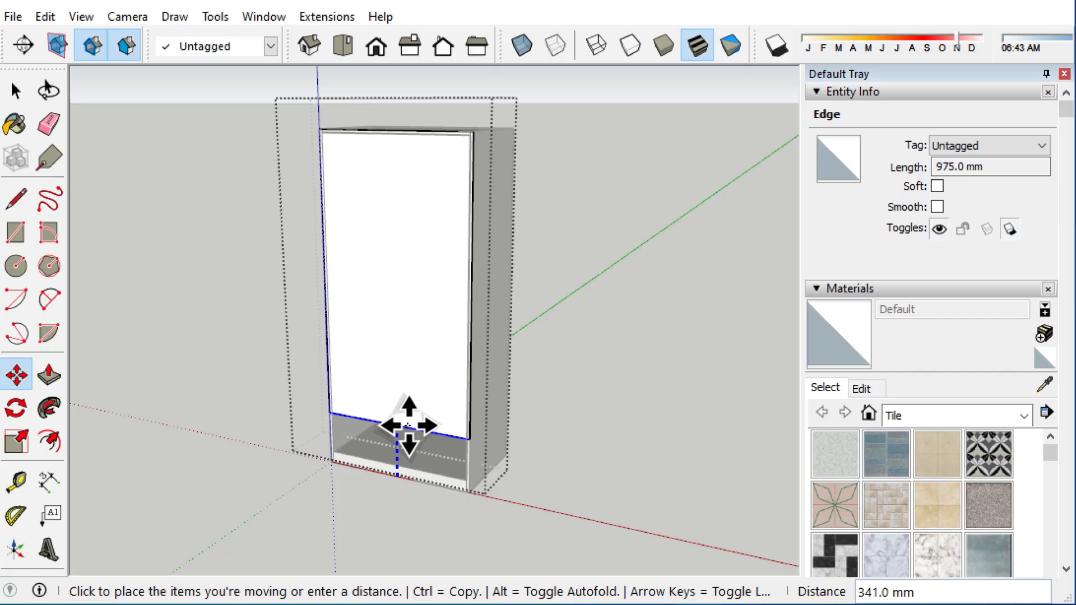
pyautogui.write('75')
pyautogui.press('Return')
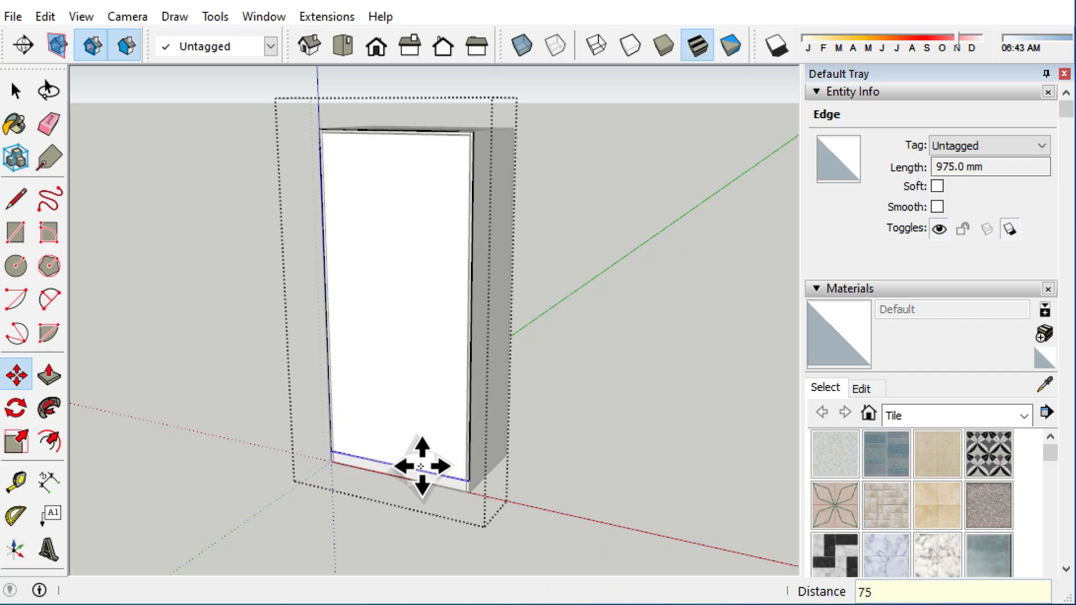
pyautogui.press('space')
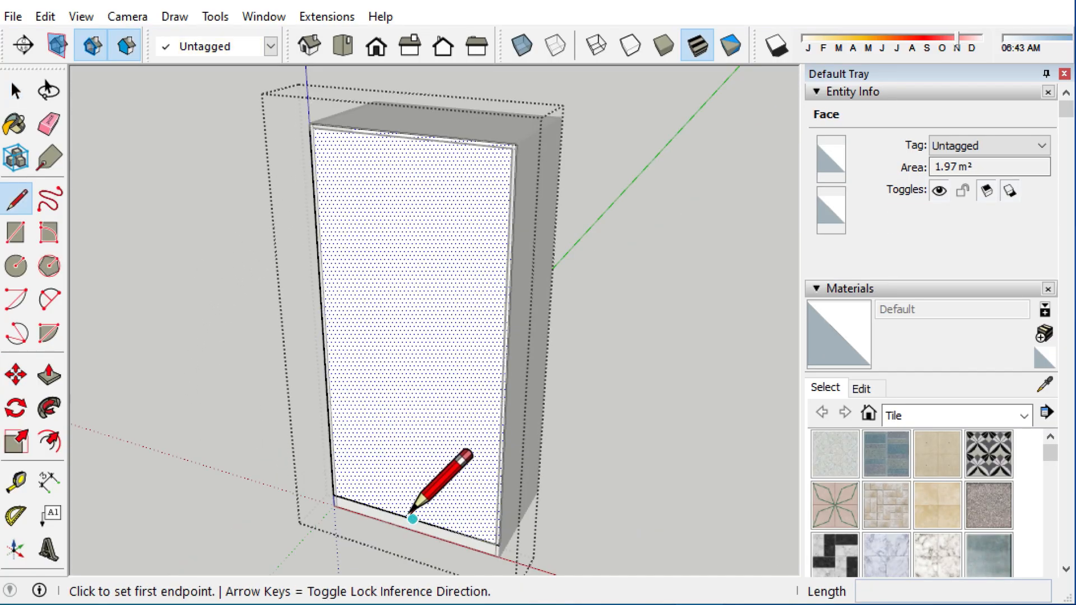
# Step: Draw a vertical line from the midpoint of the front panel's bottom edge to the midpoint of its top edge
pyautogui.click(413, 519)
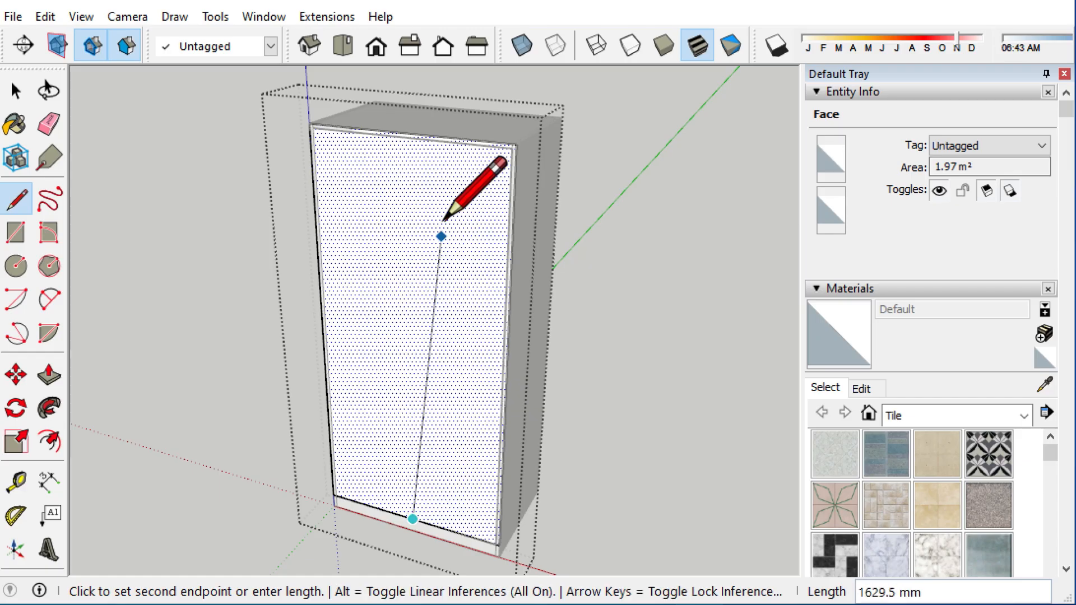
pyautogui.click(406, 132)
pyautogui.press('space')
# Step: Copy the vertical centre line a very small distance to the right as one side of the door gap
pyautogui.click(412, 317)
pyautogui.press('m')
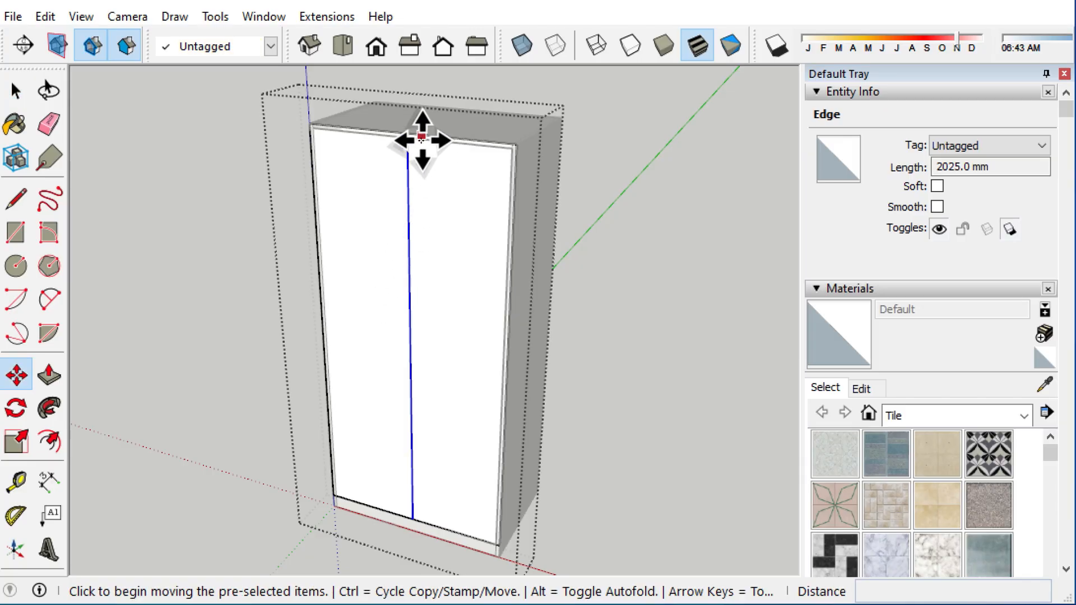
pyautogui.press('ctrl')
pyautogui.click(408, 137)
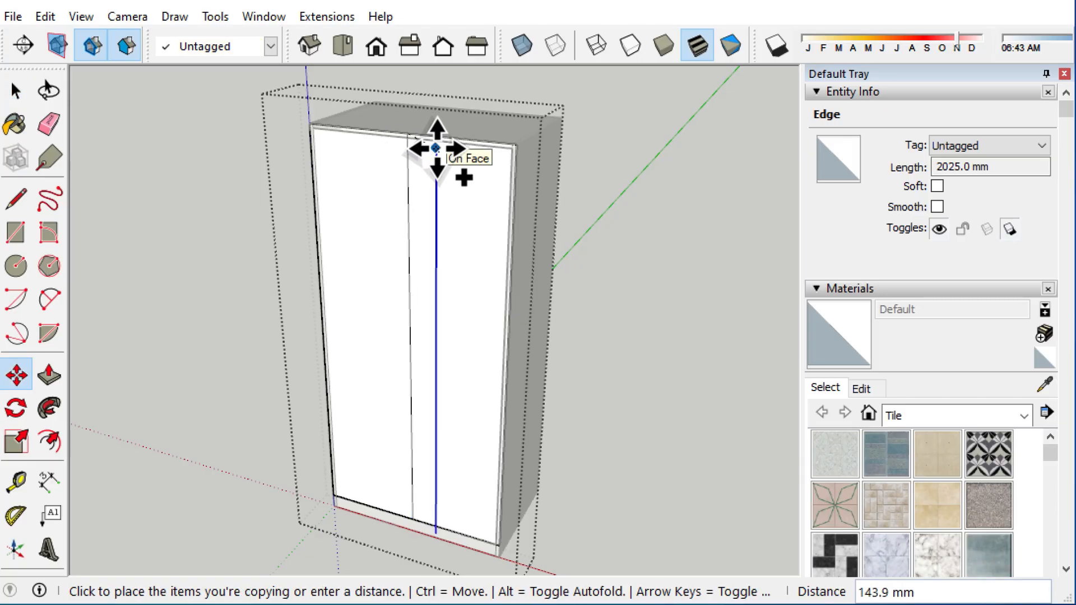
pyautogui.click(433, 140)
pyautogui.scroll(5, 392, 149)
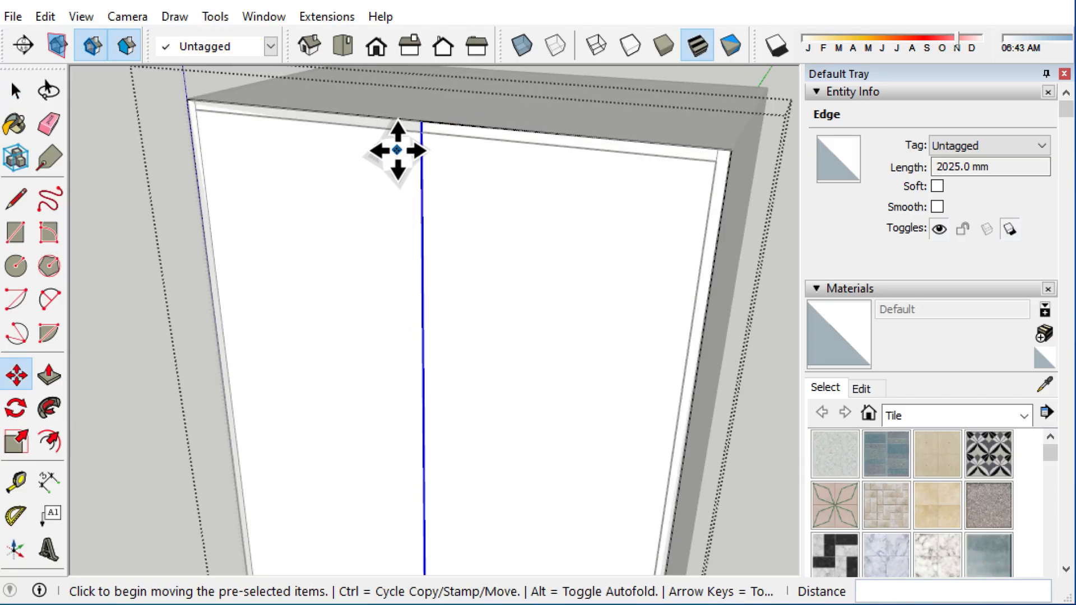
pyautogui.scroll(3, 437, 129)
# Step: Copy the centre line the same way to the left and delete the original centre line between the two copies
pyautogui.press('space')
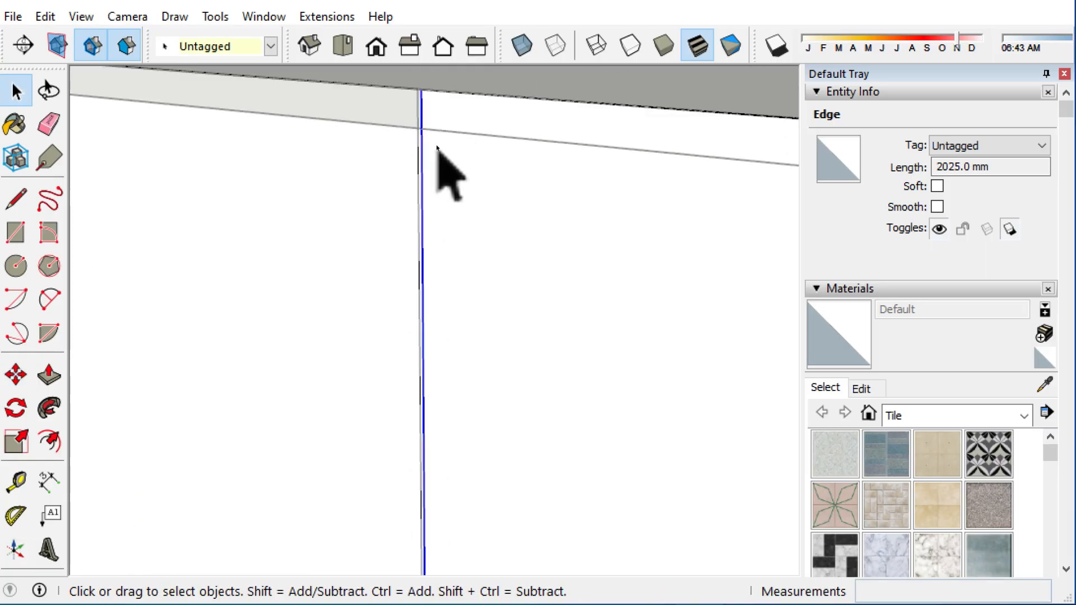
pyautogui.click(417, 106)
pyautogui.press('m')
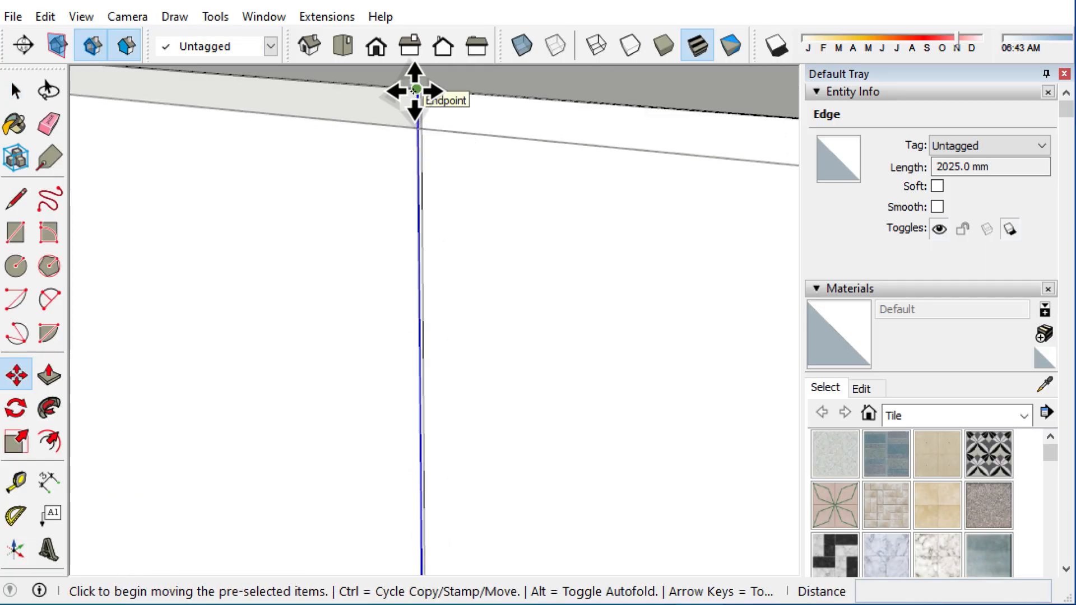
pyautogui.press('ctrl')
pyautogui.click(414, 91)
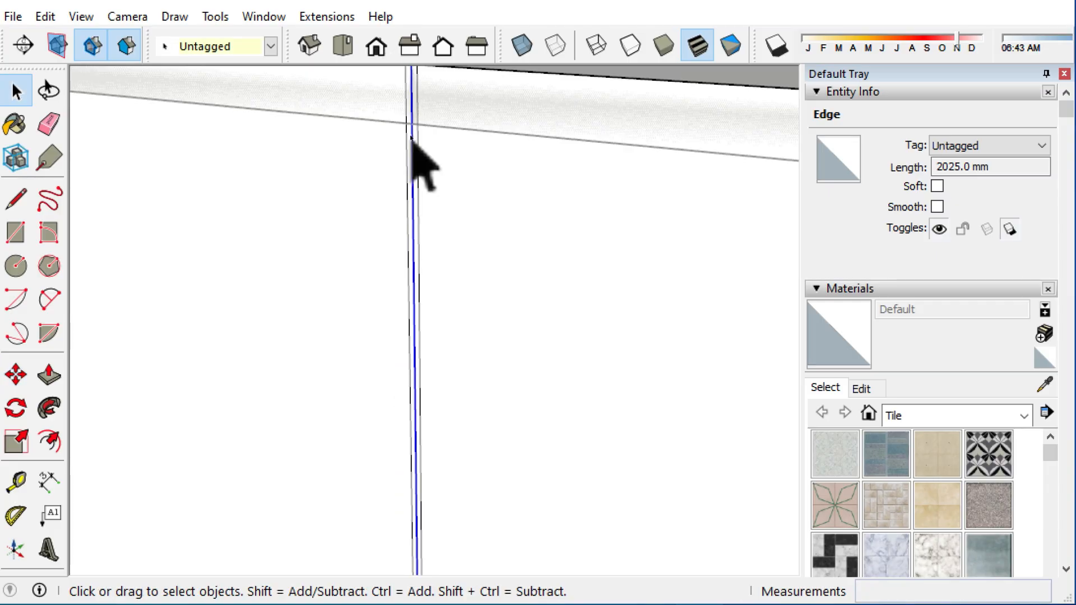
pyautogui.press('Delete')
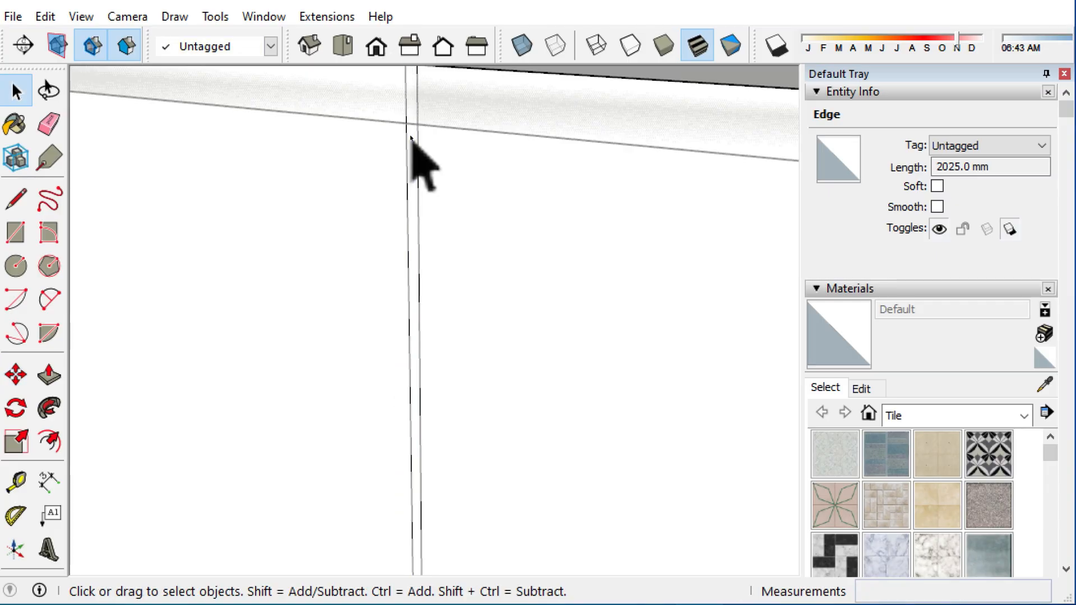
pyautogui.scroll(-6, 423, 188)
# Step: Thicken the two door faces outward with Push/Pull, leaving the narrow gap between them
pyautogui.click(472, 269)
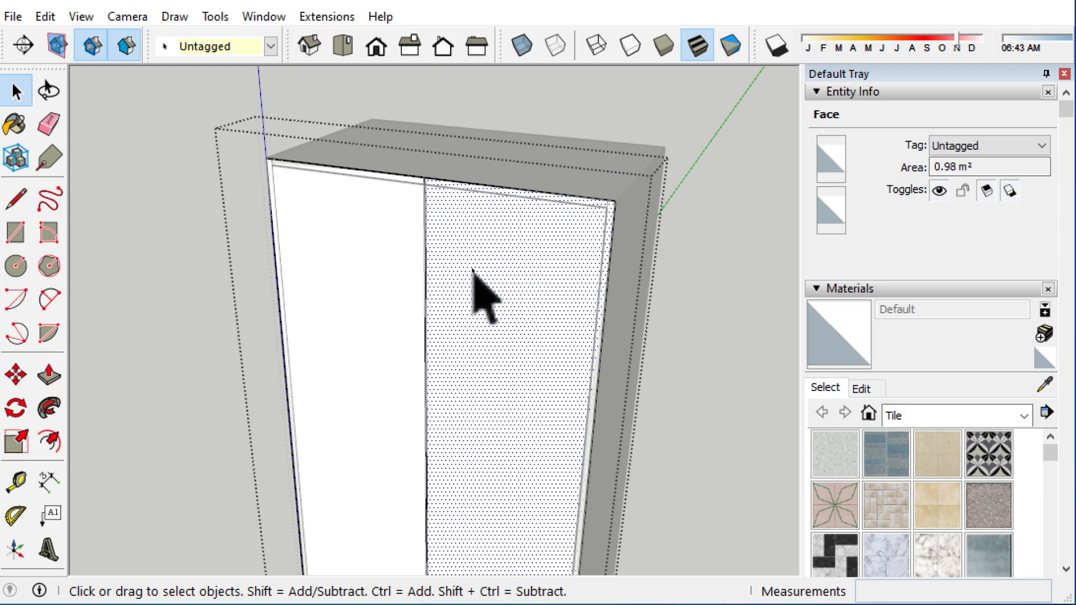
pyautogui.press('p')
pyautogui.click(473, 270)
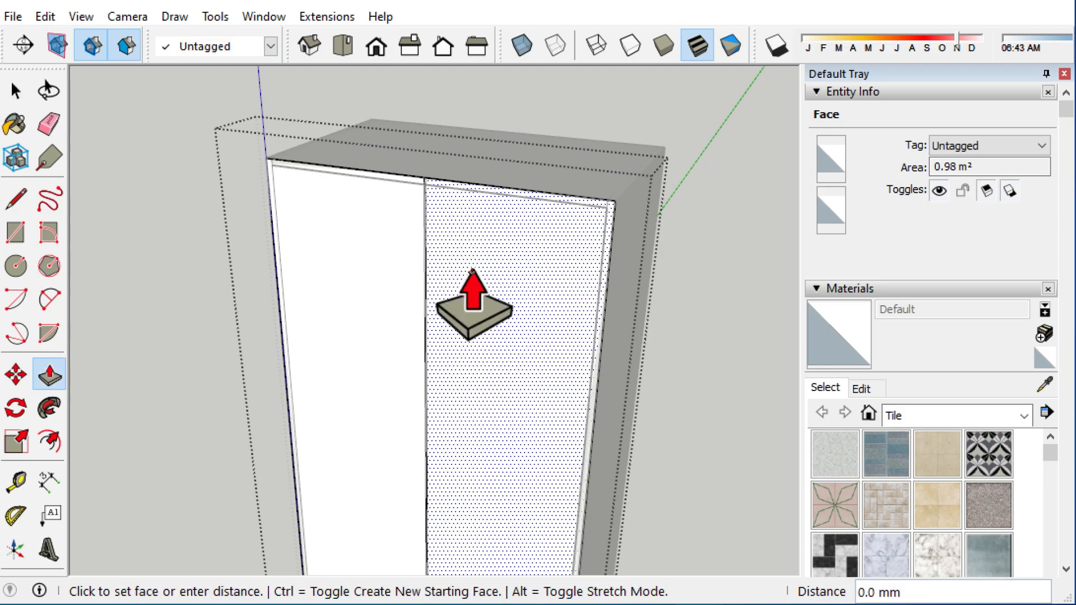
pyautogui.moveTo(555, 395); pyautogui.dragTo(579, 408, button='middle')
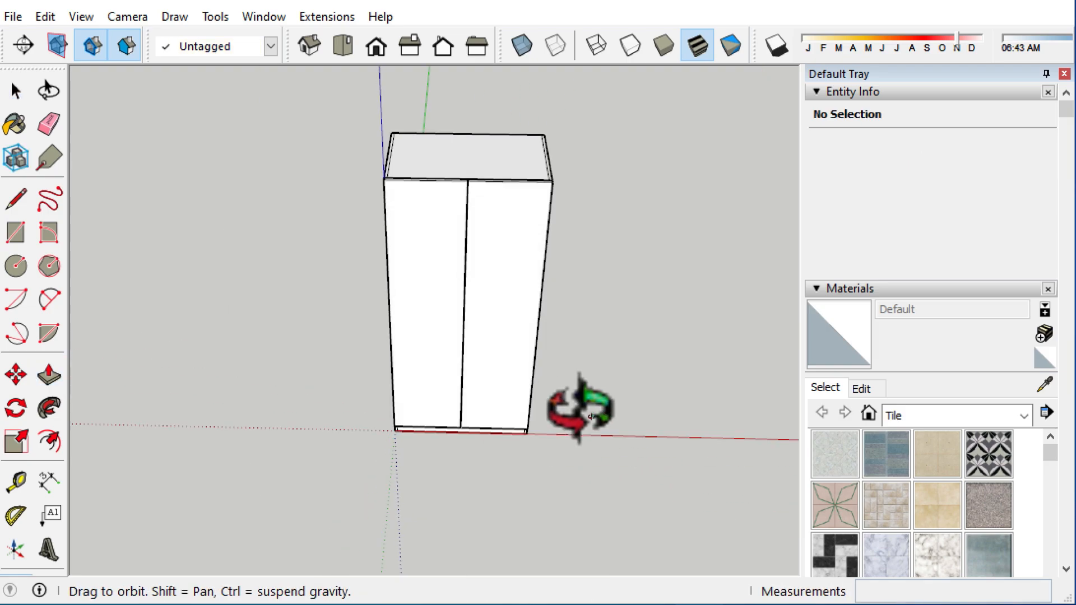
# Step: Hide the door group to inspect the cabinet's interior, and undo the hiding
pyautogui.scroll(5, 484, 163)
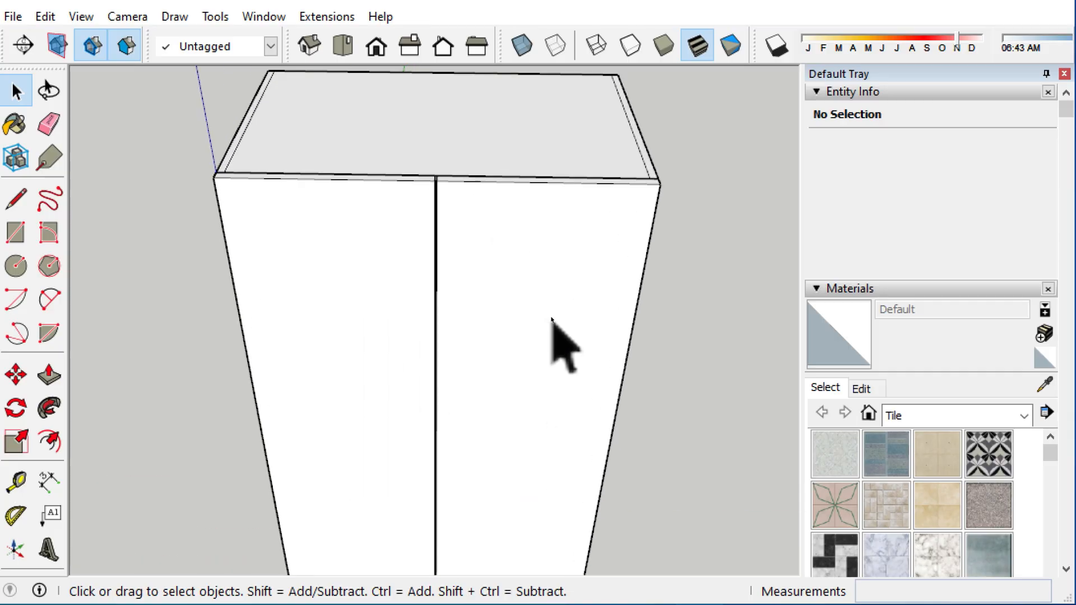
pyautogui.moveTo(556, 336); pyautogui.dragTo(456, 316, button='middle')
pyautogui.scroll(-3, 468, 318)
pyautogui.rightClick(480, 317)
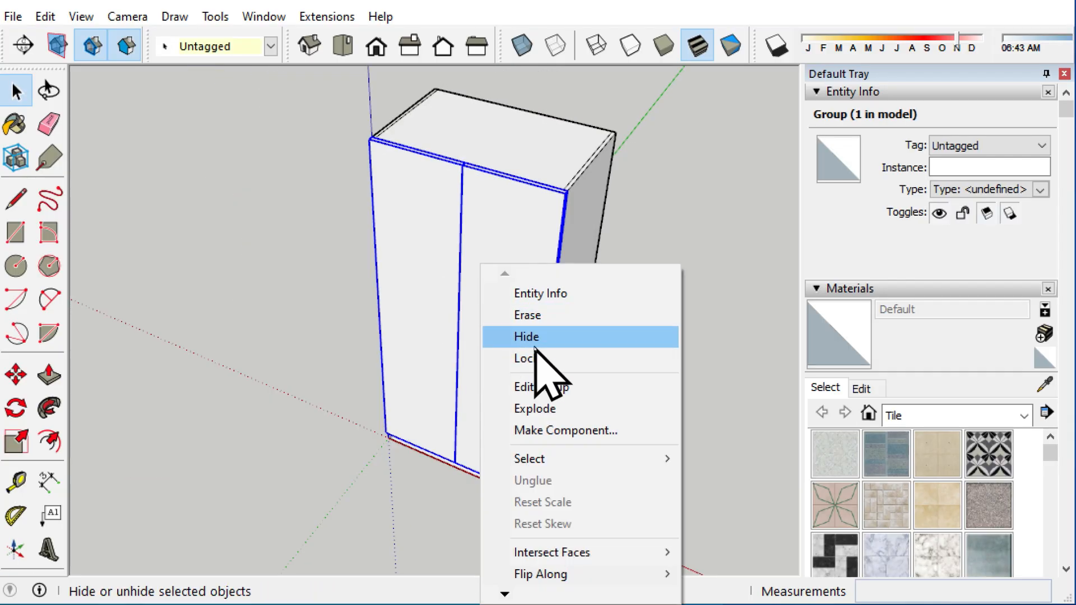
pyautogui.click(535, 337)
pyautogui.moveTo(452, 385); pyautogui.dragTo(486, 223, button='middle')
pyautogui.hotkey('ctrl', 'z')
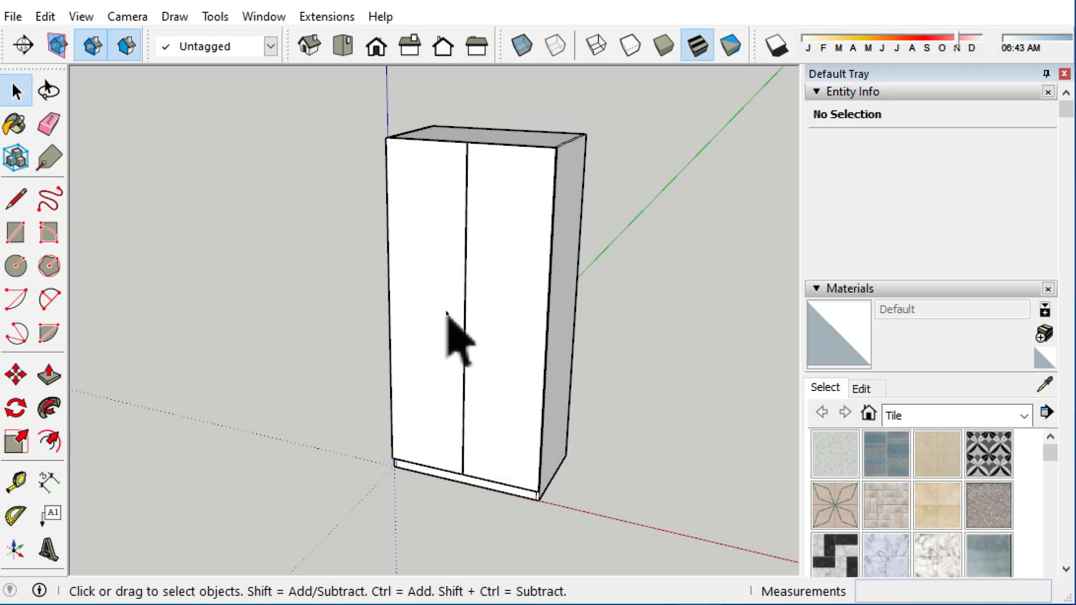
# Step: Save the model under the file name wardrobe
pyautogui.click(12, 16)
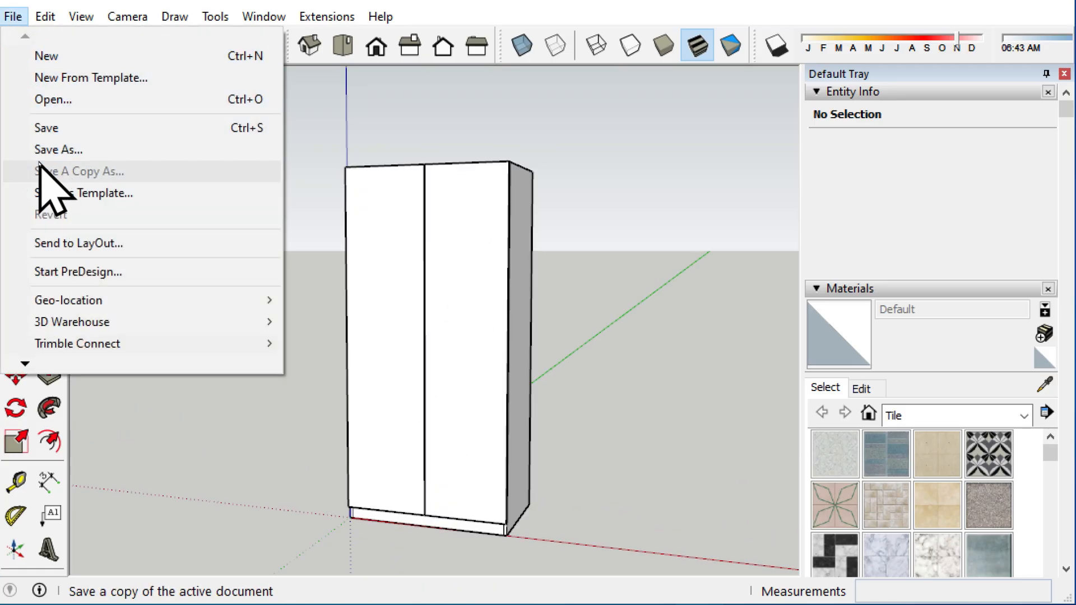
pyautogui.click(50, 128)
pyautogui.write('wardrobe')
pyautogui.click(975, 541)
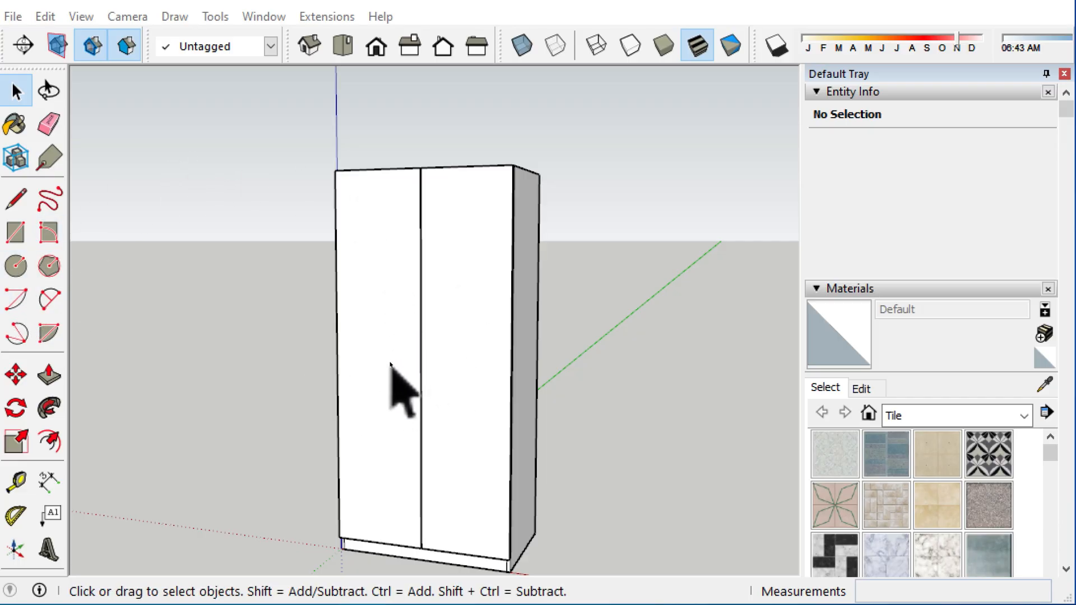
# Step: Draw a 4 mm line across the door gap at the top, between the midpoints of the doors' facing top edges
pyautogui.scroll(6, 426, 274)
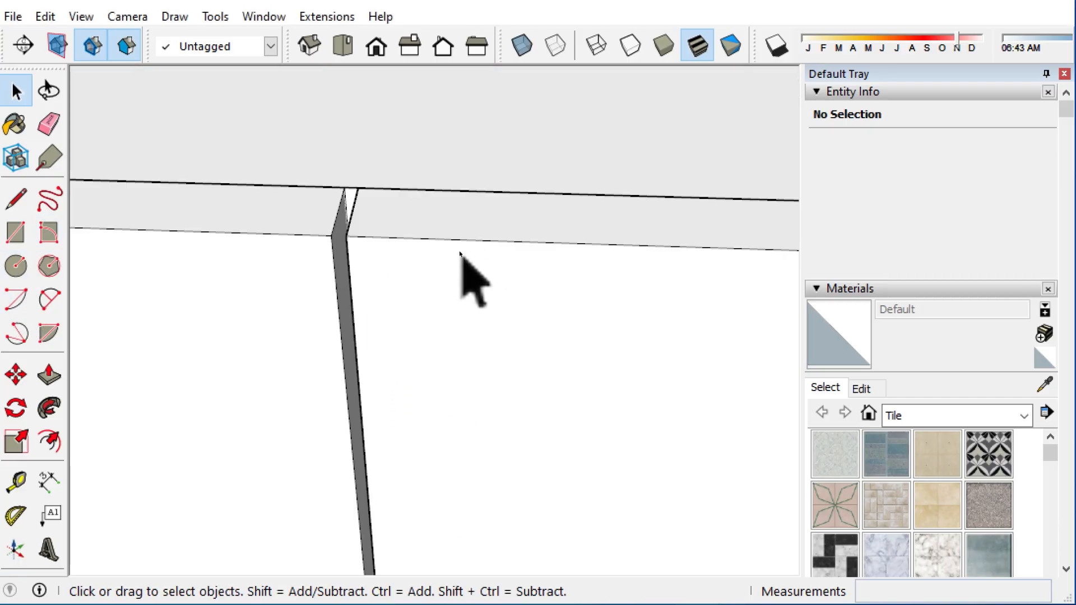
pyautogui.press('l')
pyautogui.scroll(2, 353, 204)
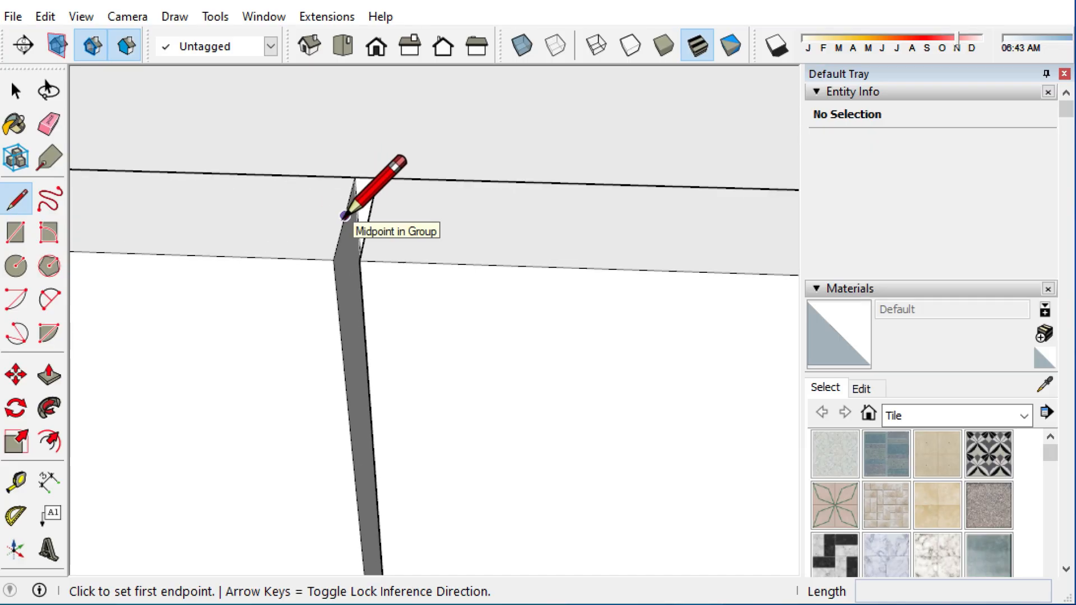
pyautogui.click(344, 216)
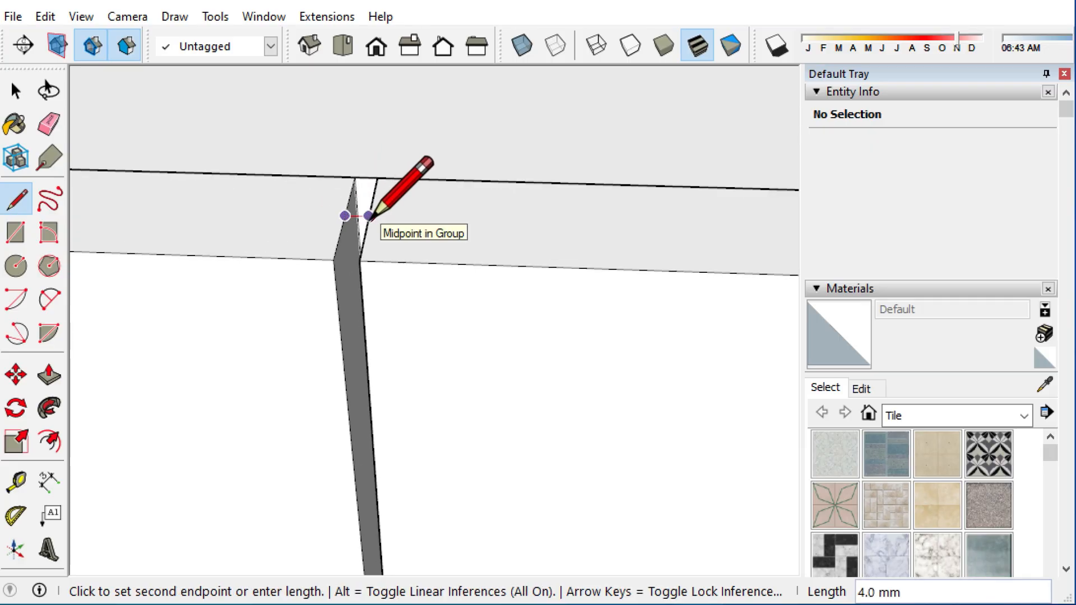
pyautogui.click(368, 216)
pyautogui.press('space')
# Step: Cut the short gap line and paste it in place inside the door group
pyautogui.doubleClick(405, 247)
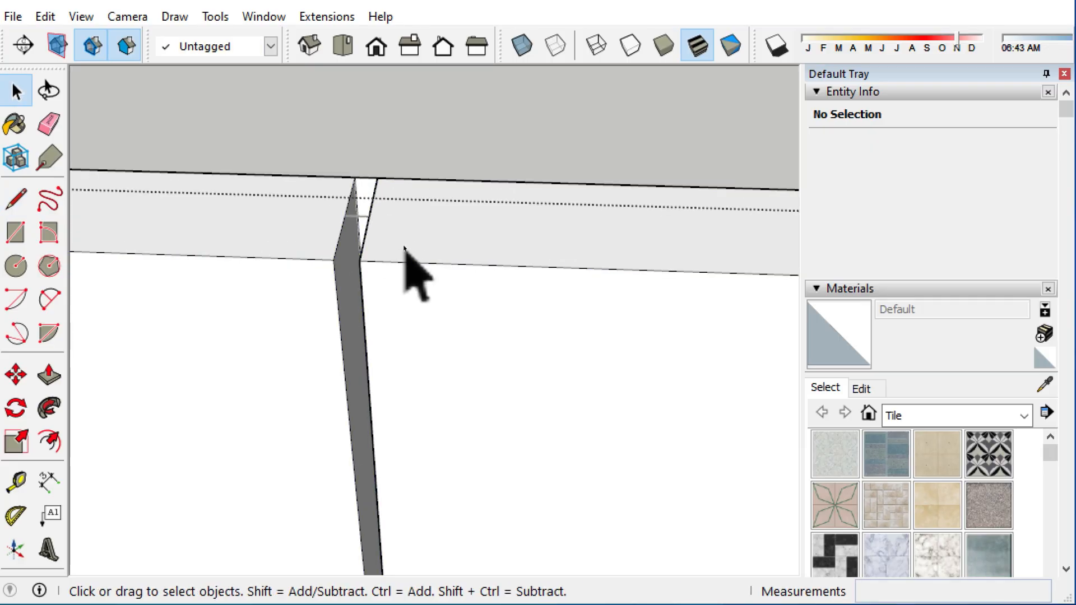
pyautogui.click(354, 216)
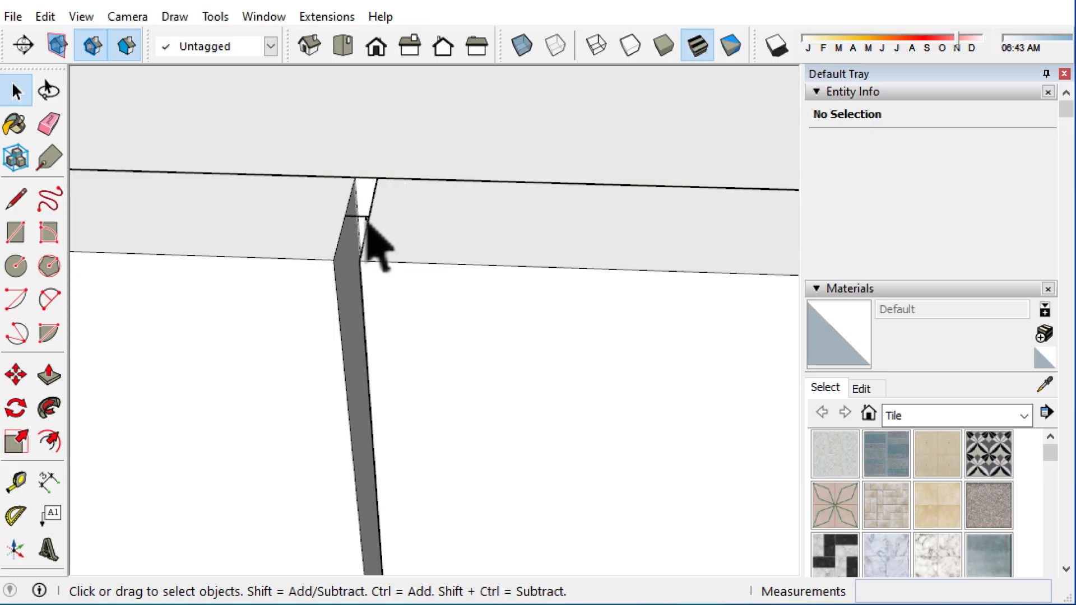
pyautogui.click(358, 217)
pyautogui.click(46, 16)
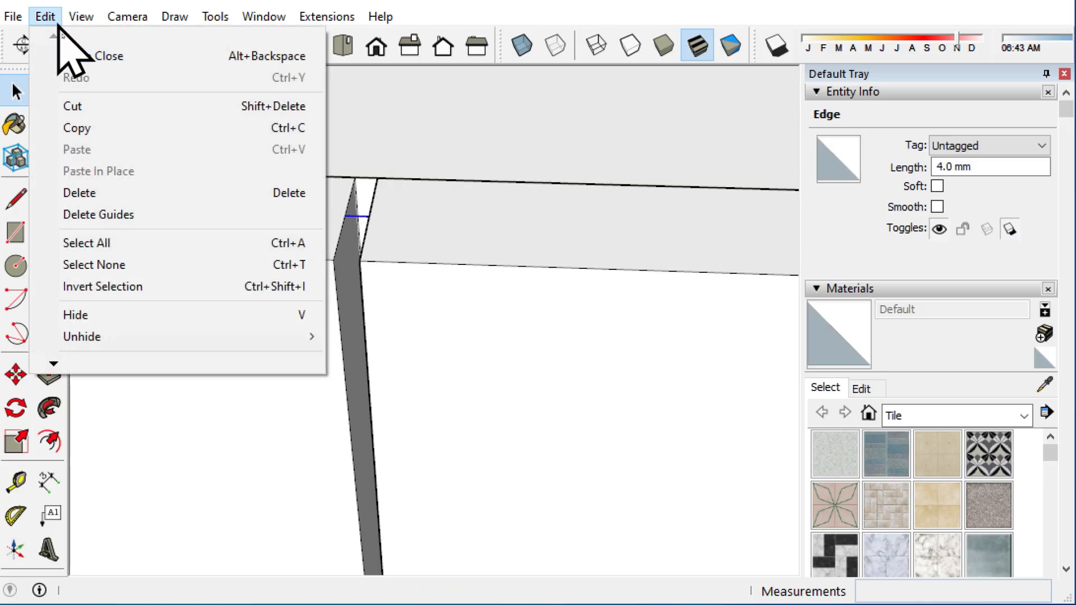
pyautogui.click(73, 108)
pyautogui.doubleClick(468, 318)
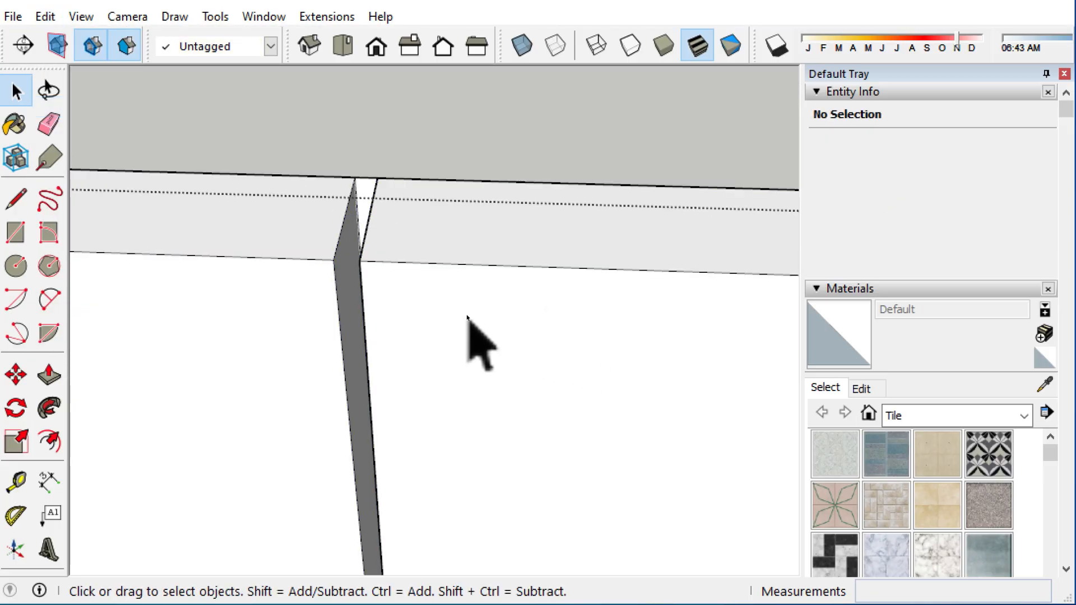
pyautogui.click(42, 16)
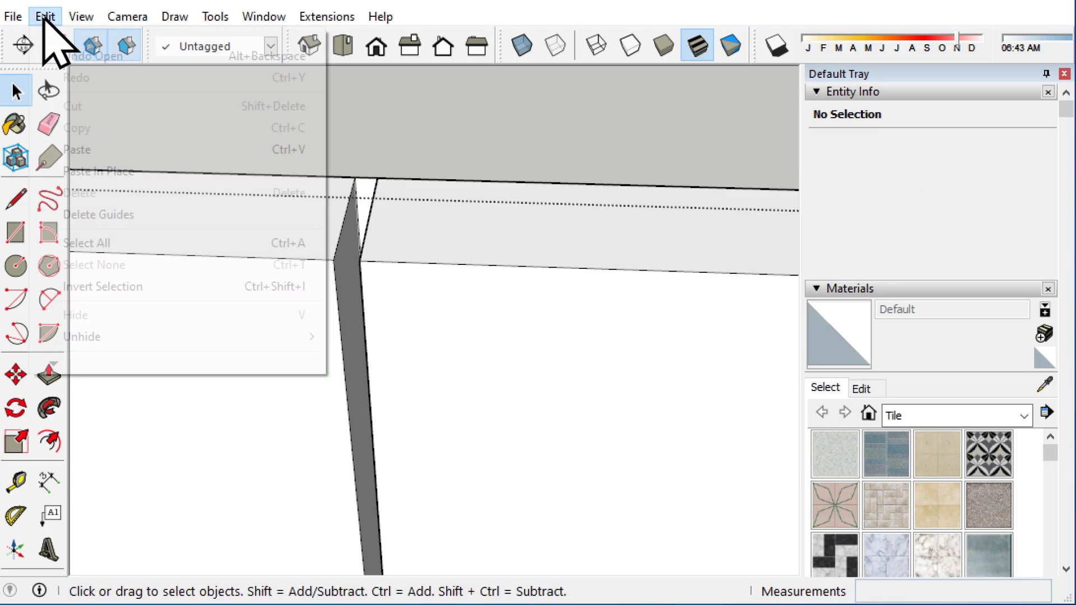
pyautogui.click(106, 172)
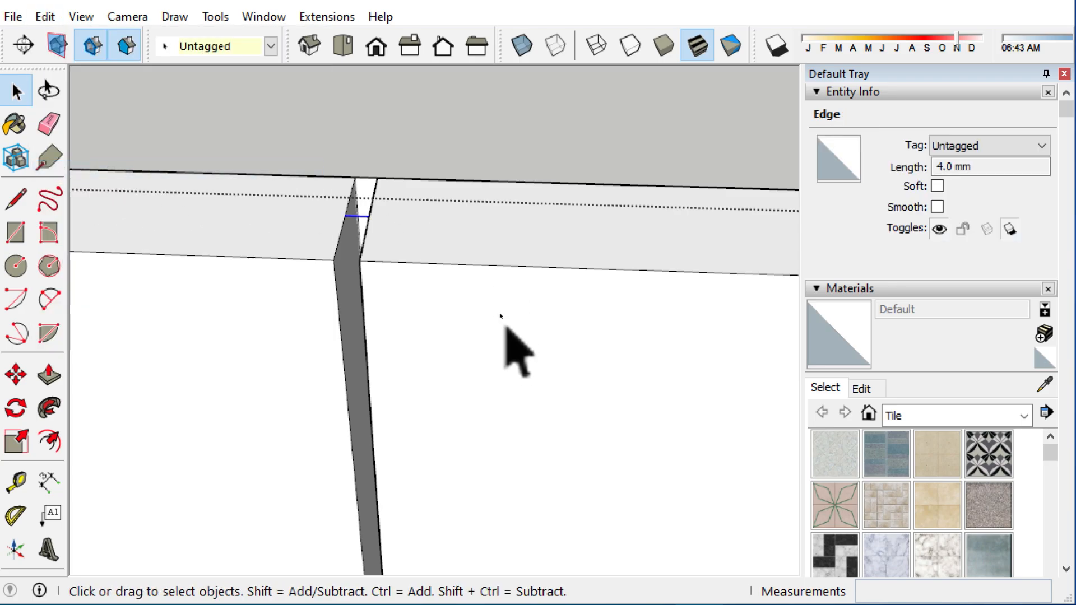
# Step: Remove the right door inside the group by pushing its front face back 25 mm and deleting the remaining face
pyautogui.scroll(-4, 504, 336)
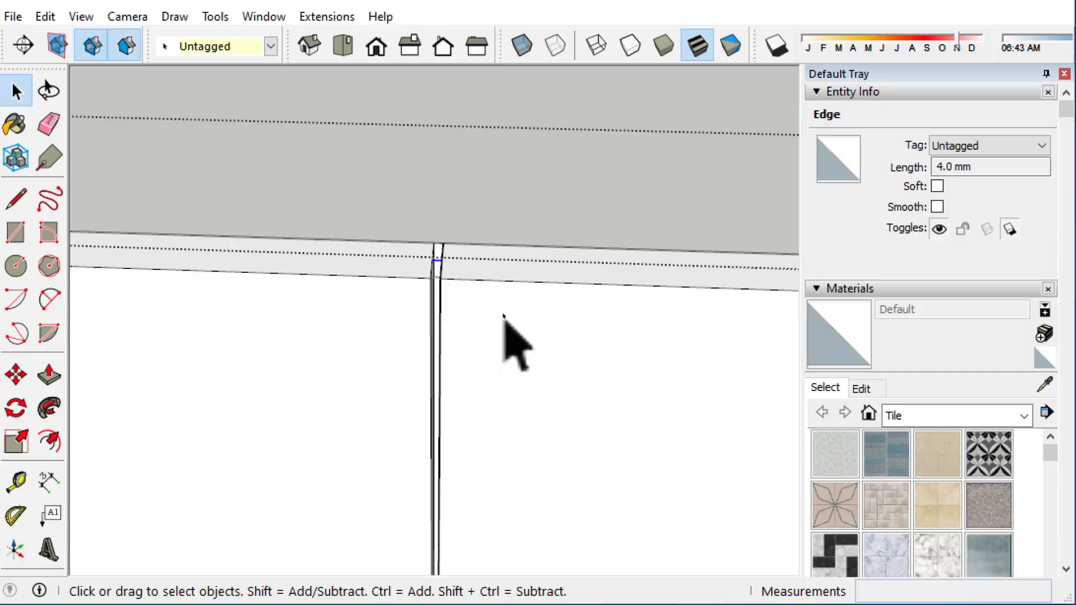
pyautogui.tripleClick(501, 314)
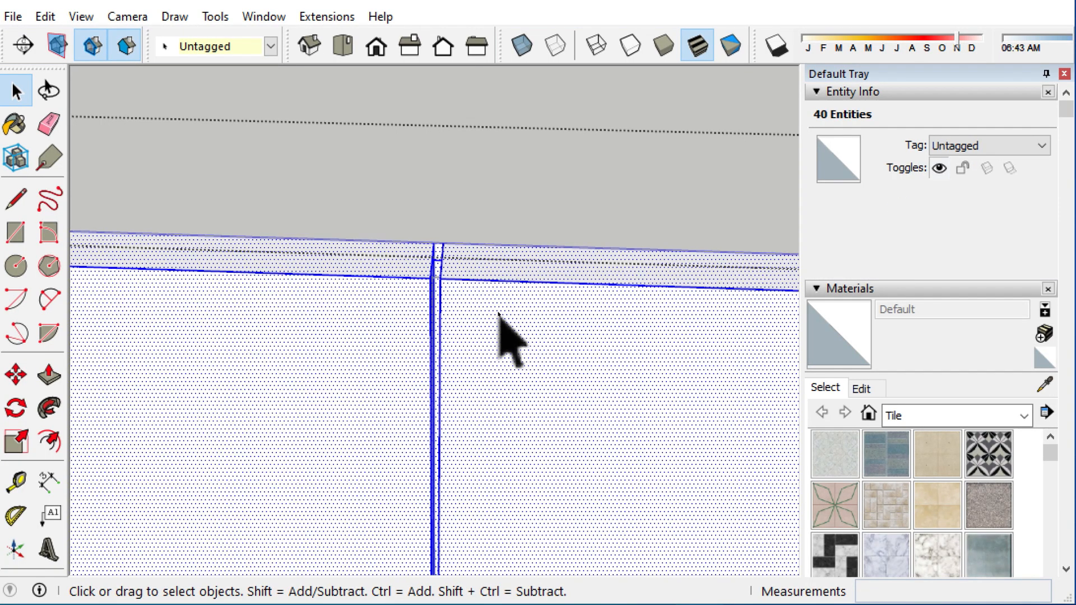
pyautogui.click(507, 312)
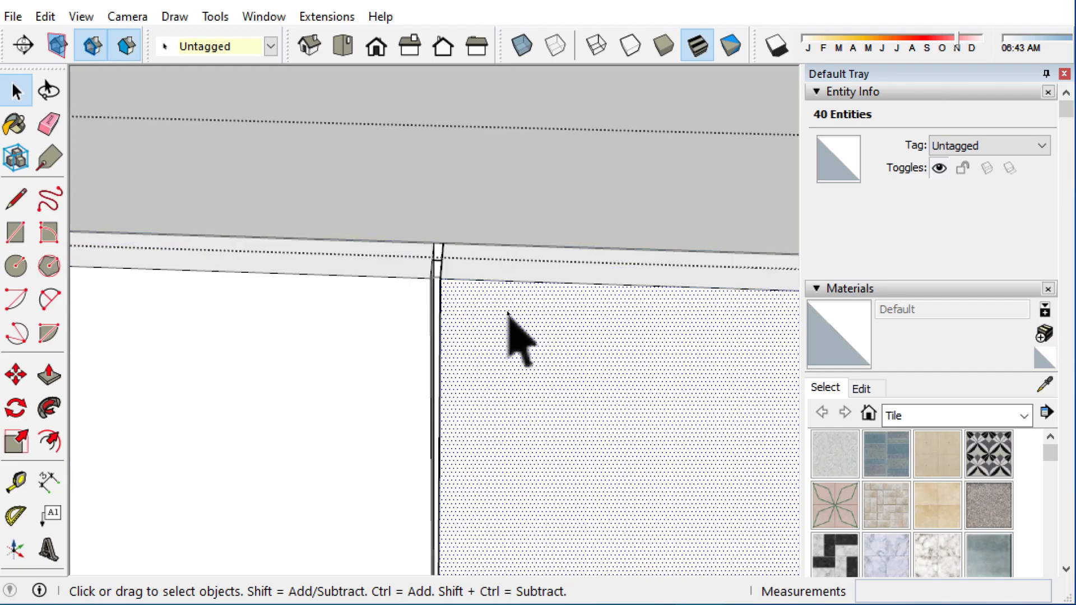
pyautogui.moveTo(505, 311); pyautogui.dragTo(480, 263, button='middle')
pyautogui.scroll(-3, 480, 263)
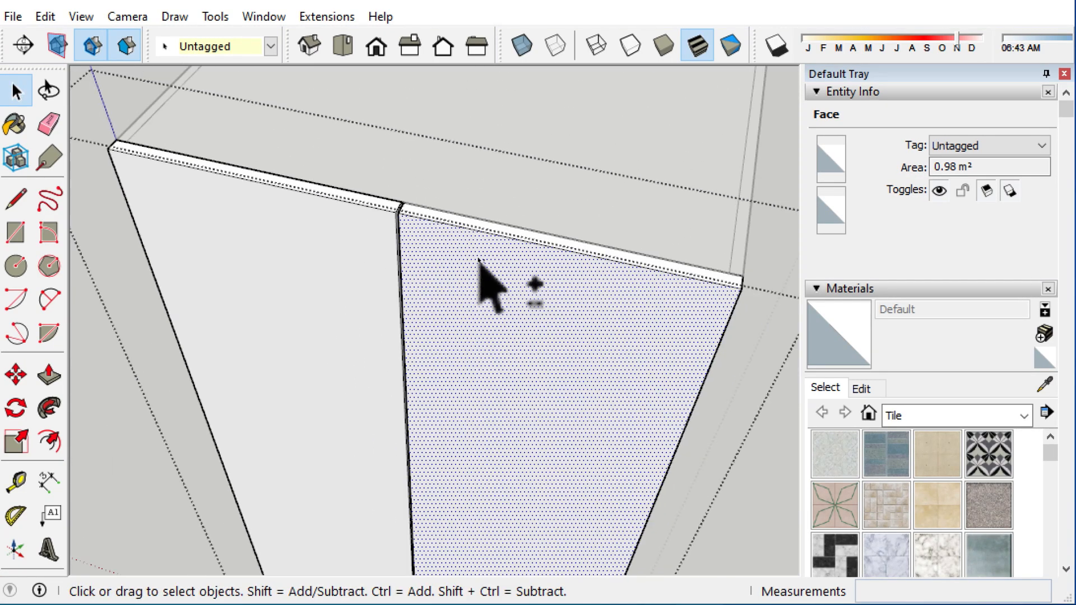
pyautogui.press('p')
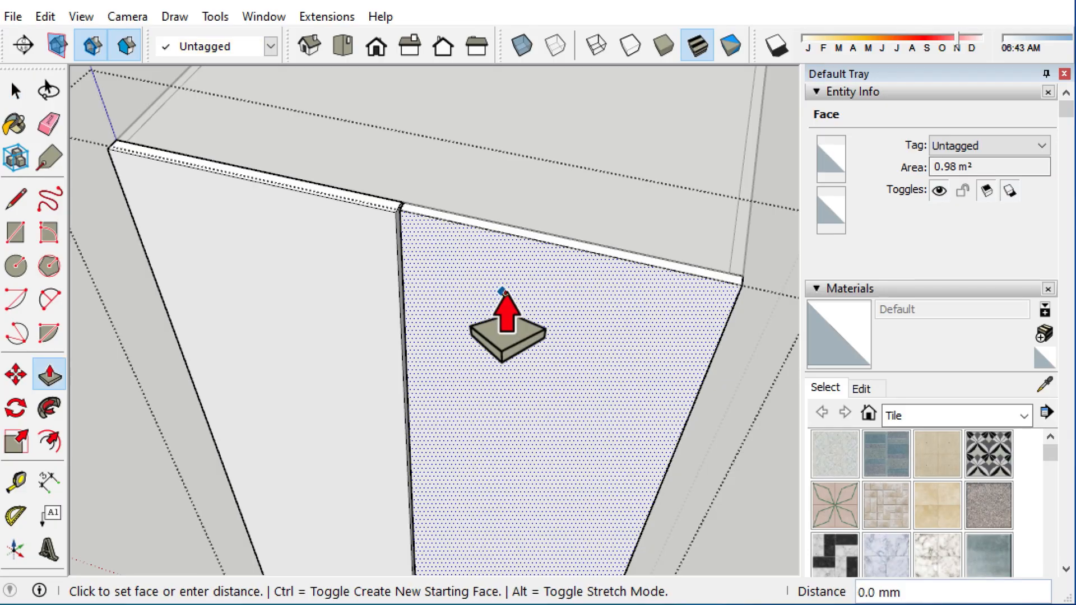
pyautogui.click(509, 308)
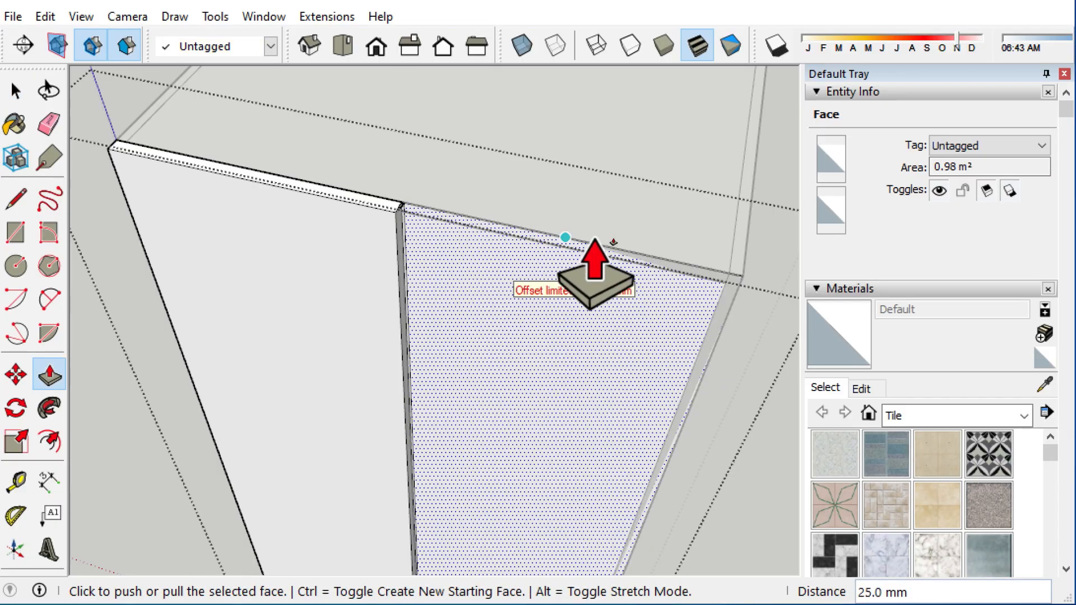
pyautogui.press('space')
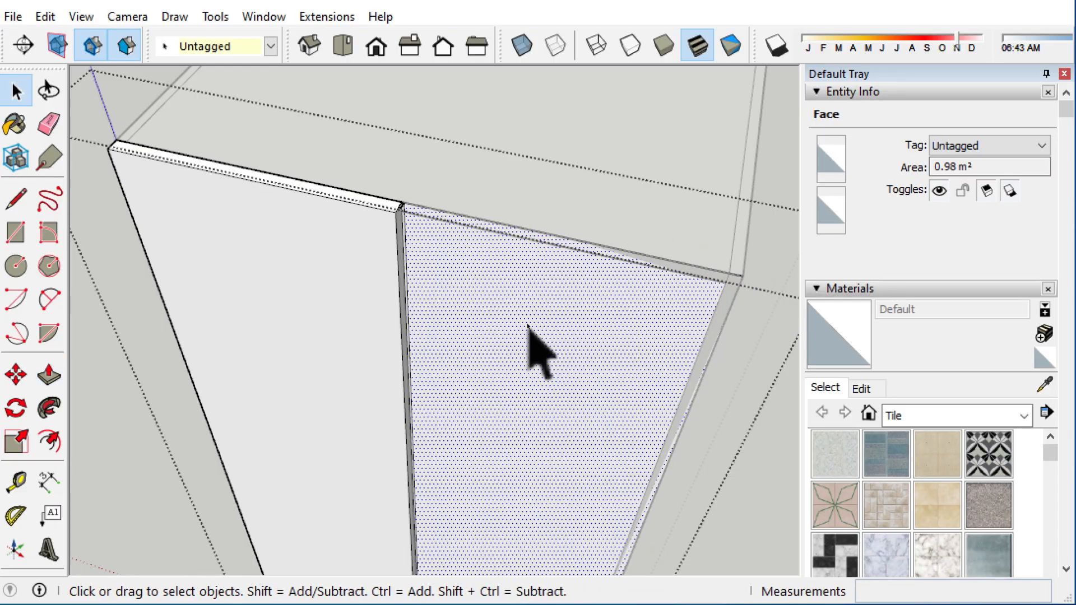
pyautogui.press('Delete')
# Step: Group all the left door's geometry inside the door group, leaving the short gap line out of the selection
pyautogui.moveTo(552, 300); pyautogui.dragTo(577, 160, button='middle')
pyautogui.tripleClick(392, 272)
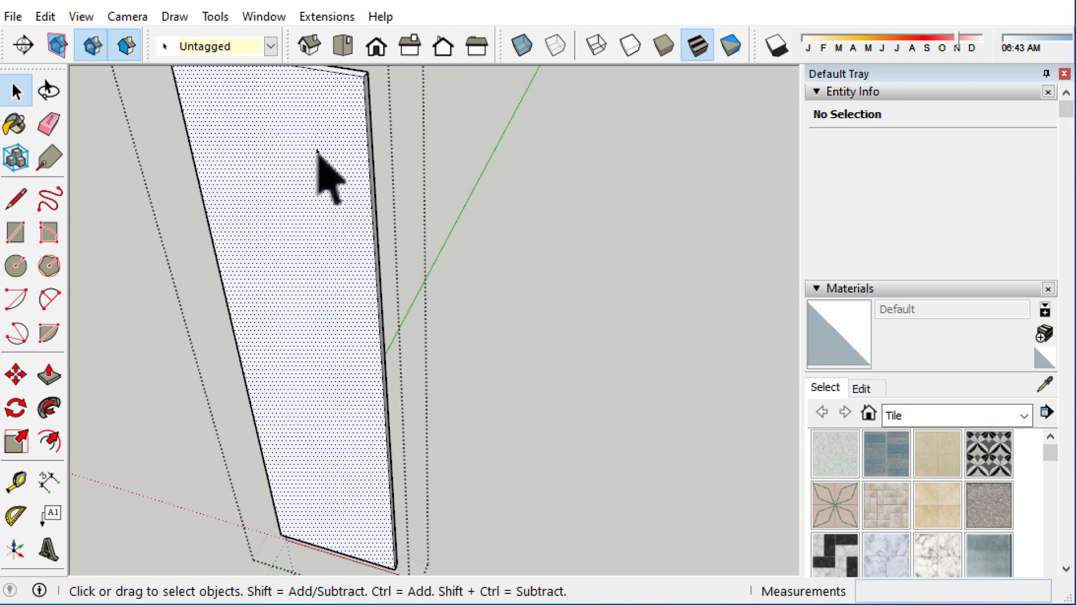
pyautogui.tripleClick(317, 150)
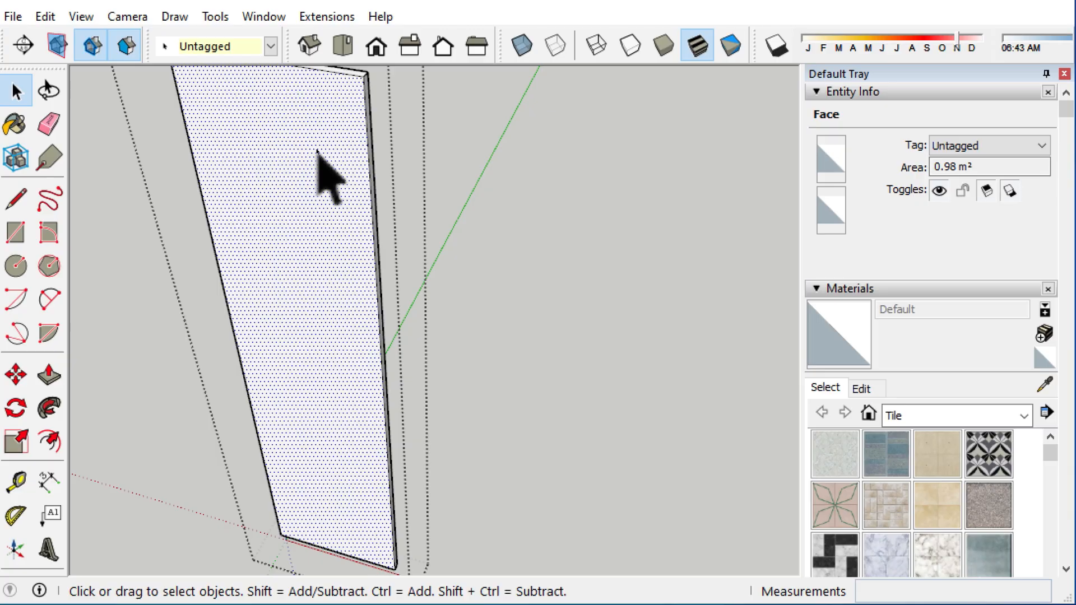
pyautogui.scroll(5, 348, 108)
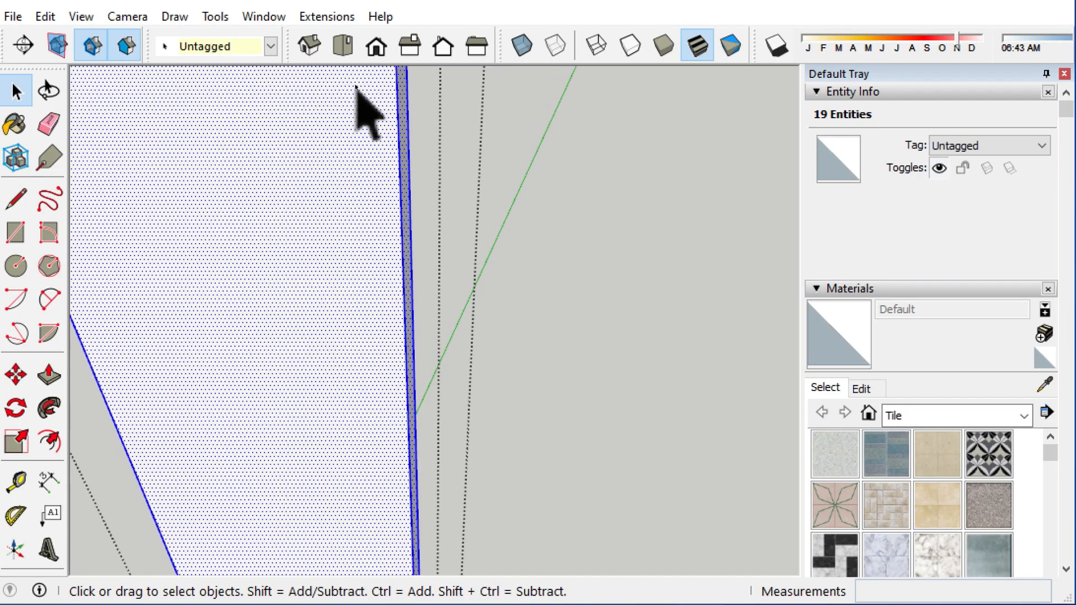
pyautogui.moveTo(364, 108); pyautogui.dragTo(442, 339, button='middle')
pyautogui.scroll(4, 443, 339)
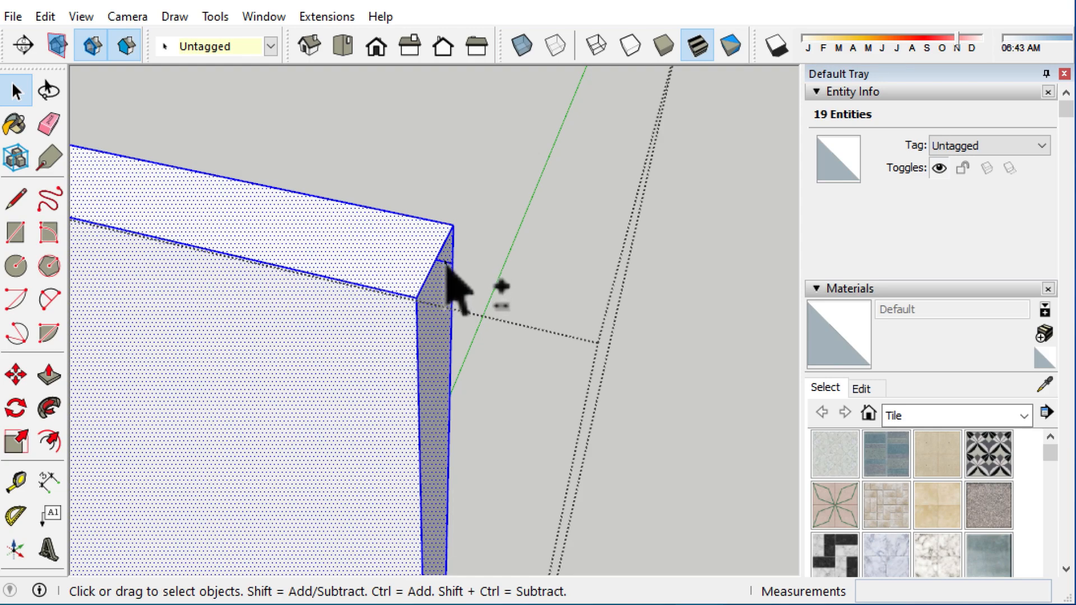
pyautogui.keyDown('shift'); pyautogui.click(446, 262); pyautogui.keyUp('shift')
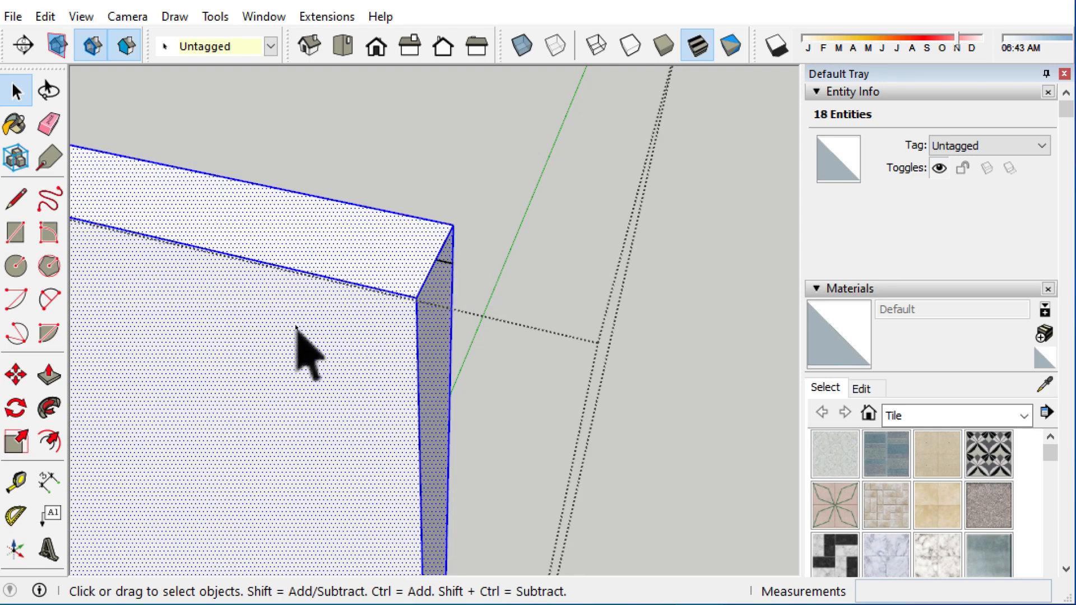
pyautogui.rightClick(296, 326)
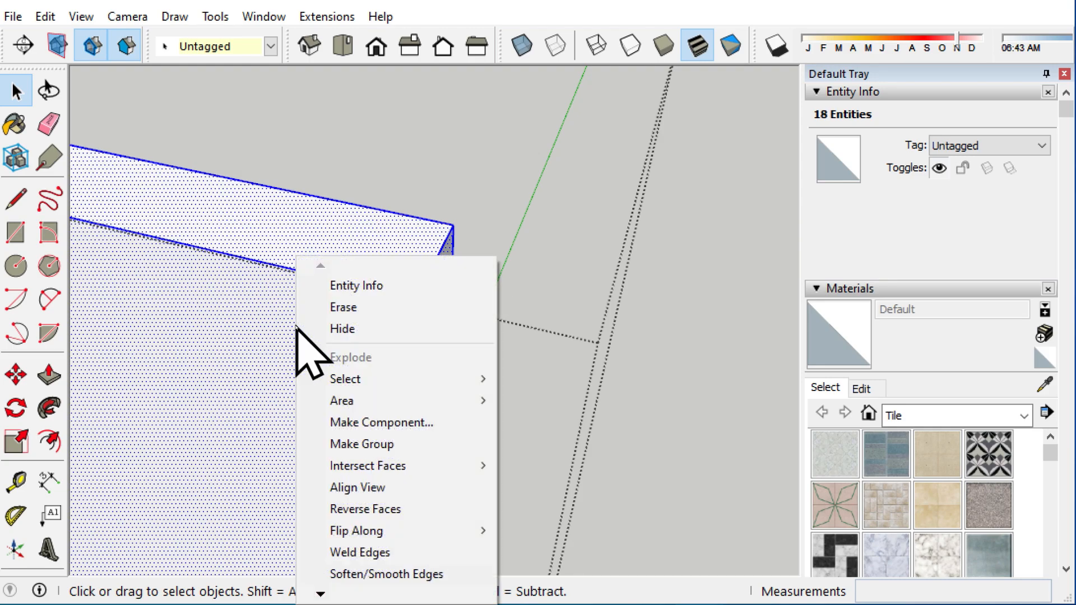
pyautogui.click(373, 443)
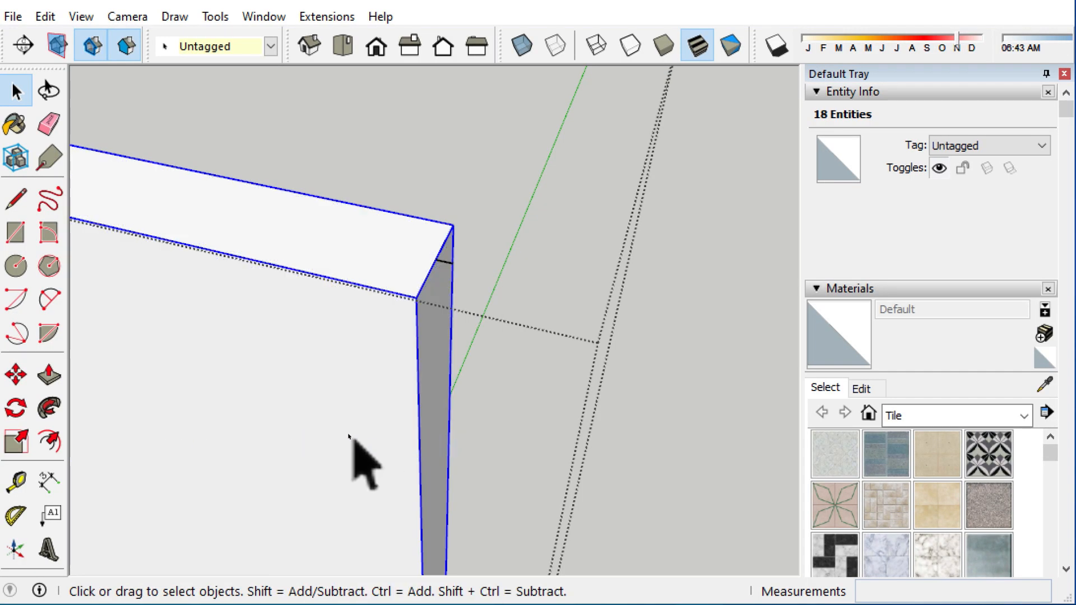
pyautogui.rightClick(346, 349)
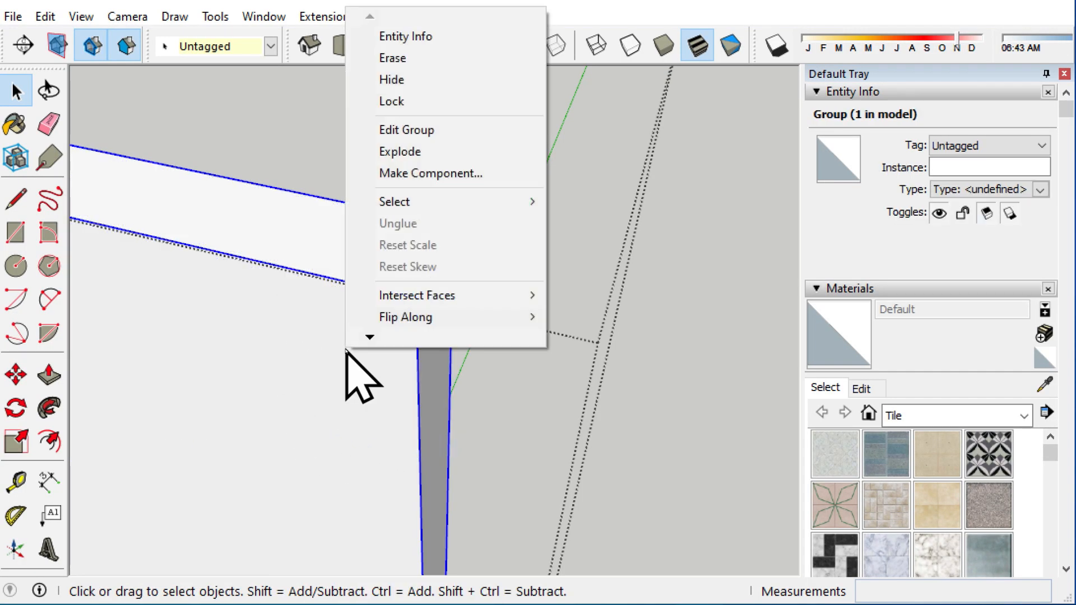
pyautogui.click(431, 175)
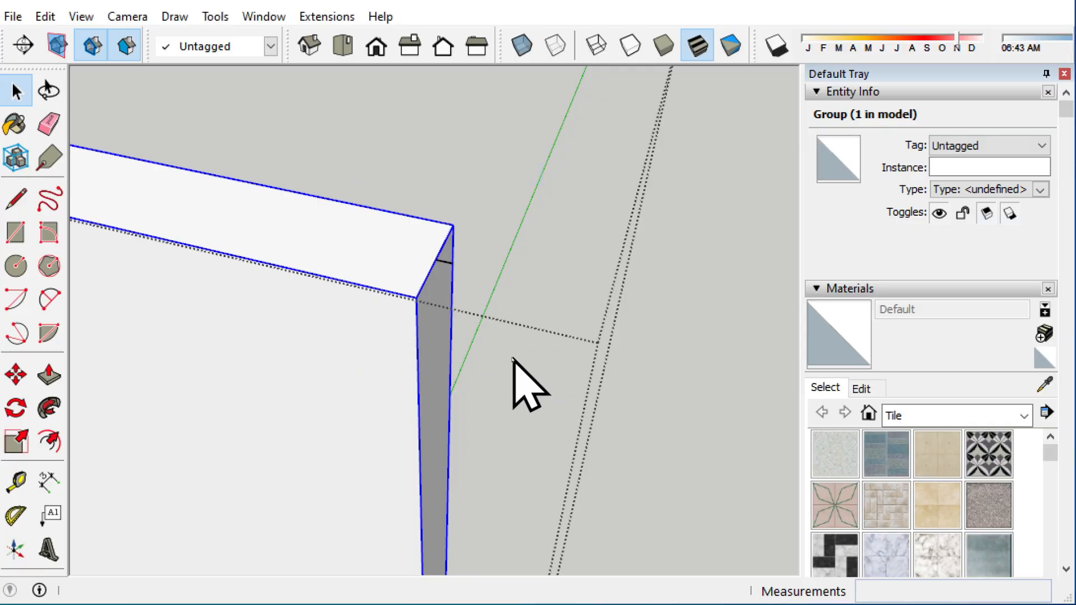
pyautogui.click(702, 286)
pyautogui.scroll(-4, 387, 370)
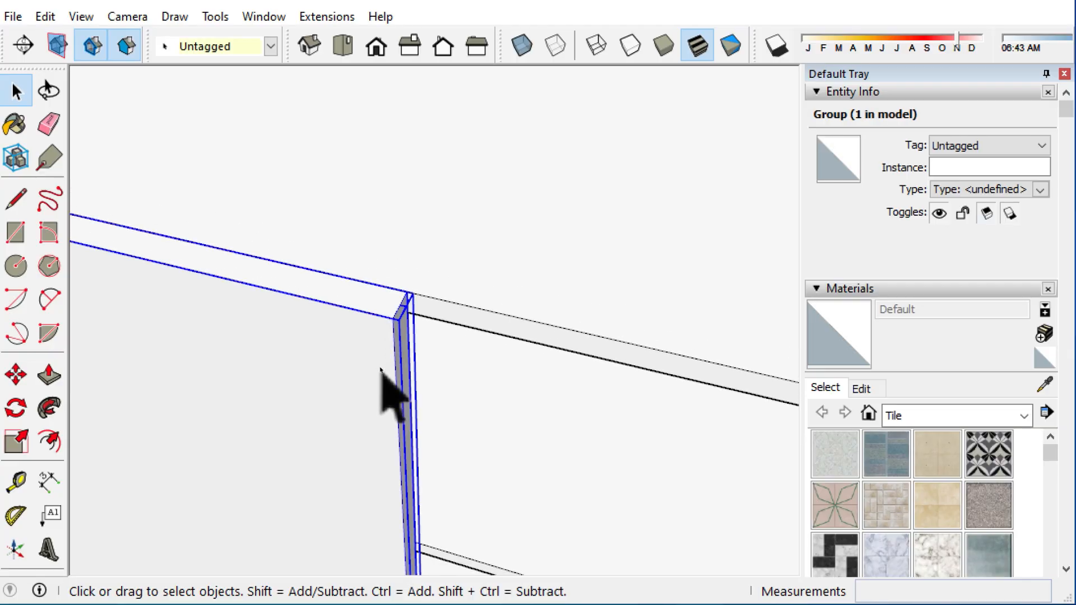
pyautogui.doubleClick(381, 368)
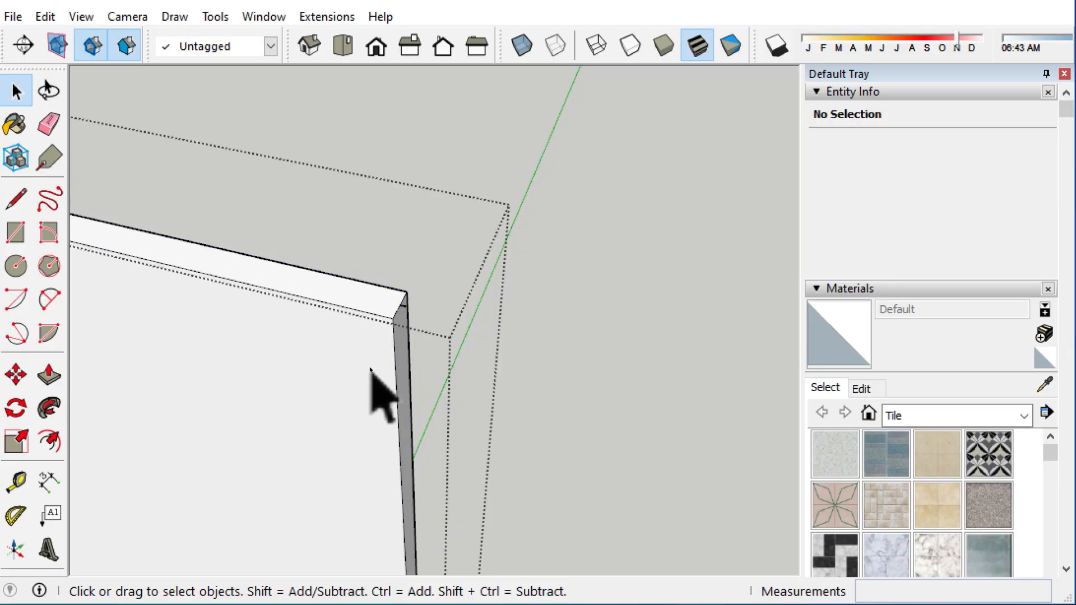
# Step: Convert the left door's group into a component, keeping the default definition name
pyautogui.click(337, 386)
pyautogui.scroll(-1, 412, 319)
pyautogui.scroll(-2, 412, 318)
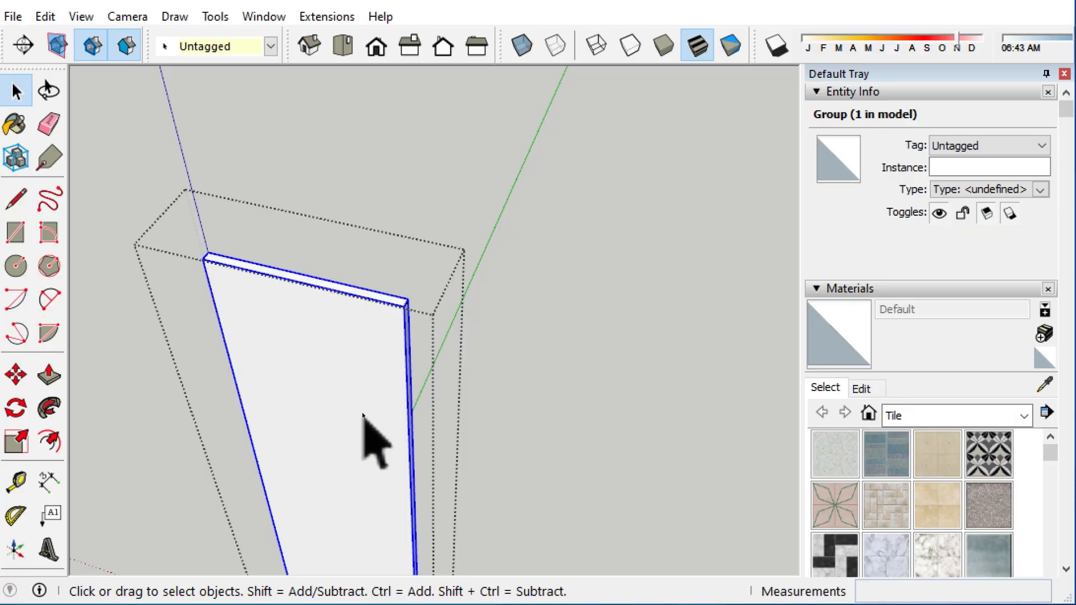
pyautogui.moveTo(364, 413); pyautogui.dragTo(357, 296, button='middle')
pyautogui.rightClick(357, 296)
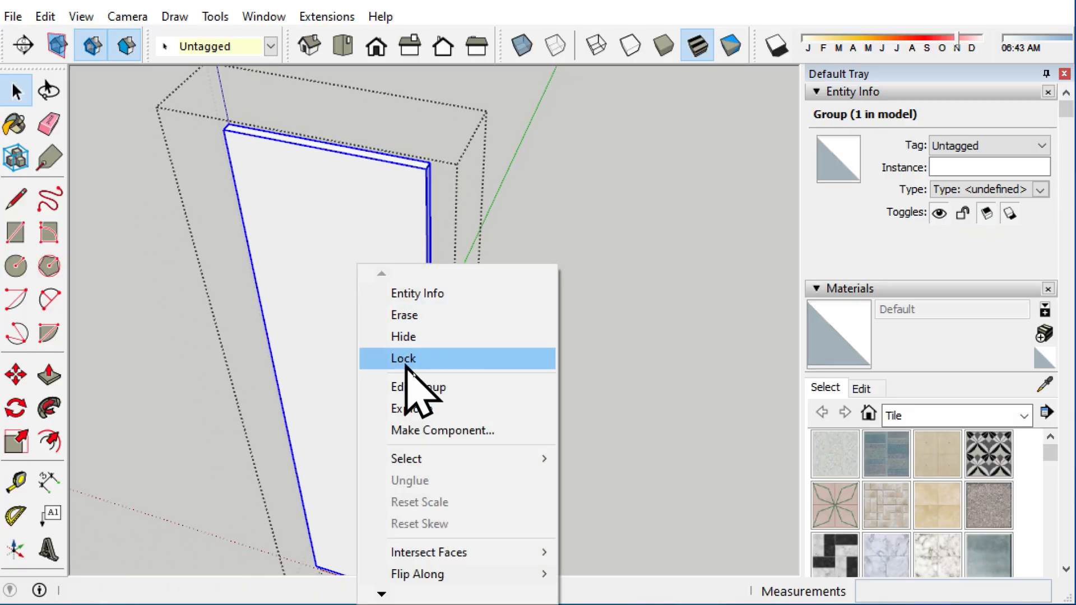
pyautogui.click(456, 443)
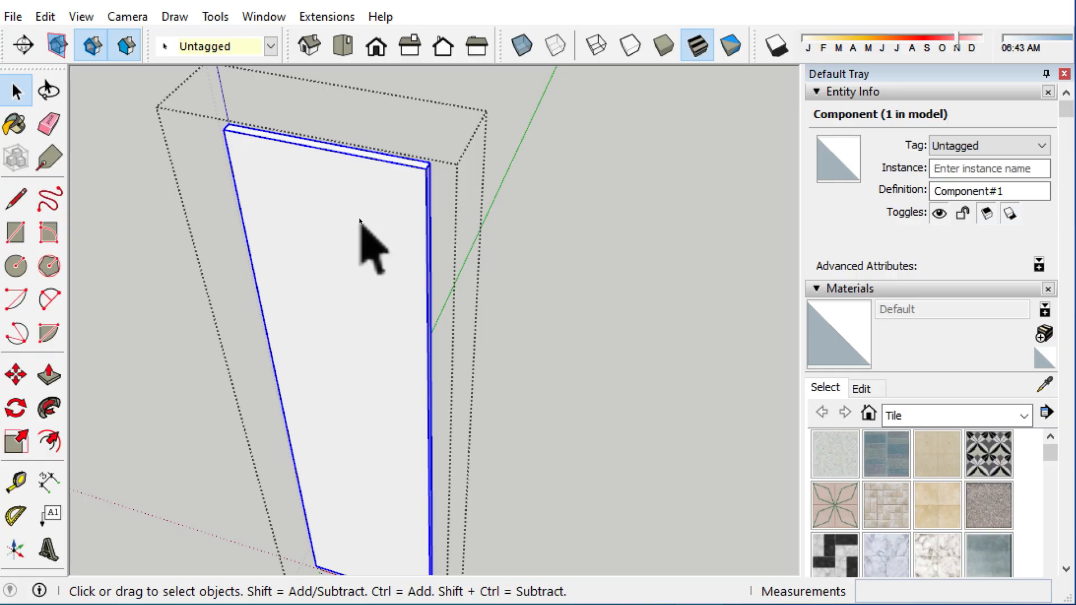
# Step: Copy the left door component from its top corner to the adjoining top corner, directly beside the original
pyautogui.scroll(2, 359, 219)
pyautogui.press('m')
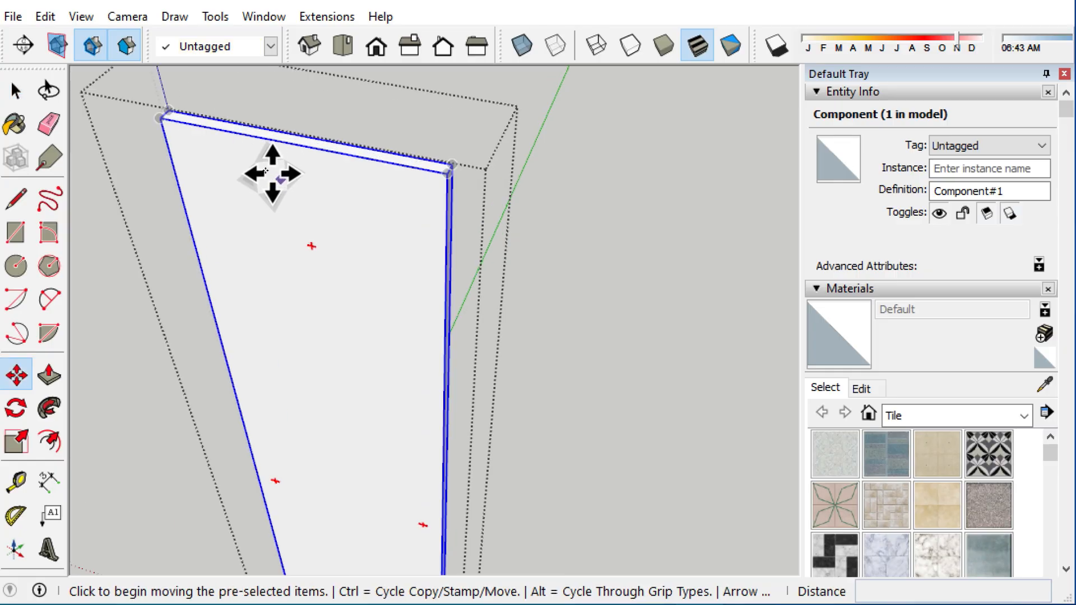
pyautogui.press('ctrl')
pyautogui.click(163, 116)
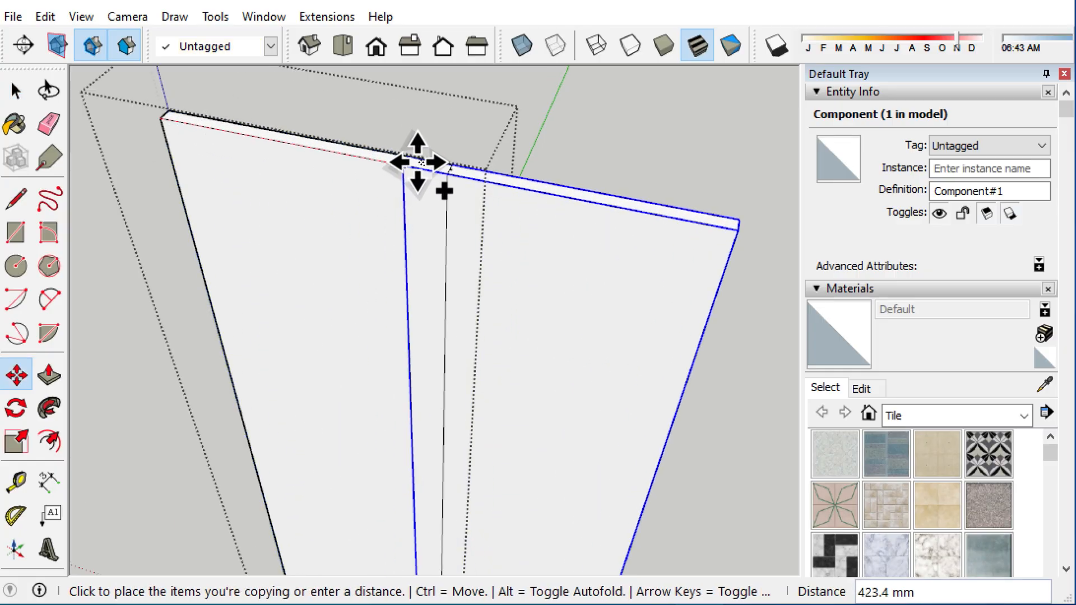
pyautogui.scroll(2, 470, 162)
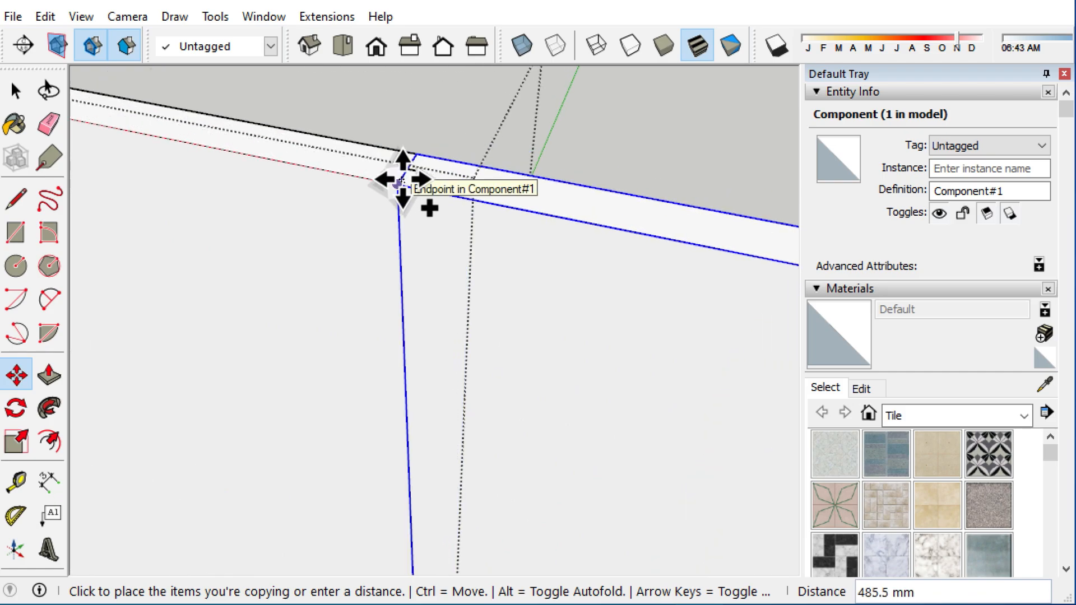
pyautogui.click(399, 183)
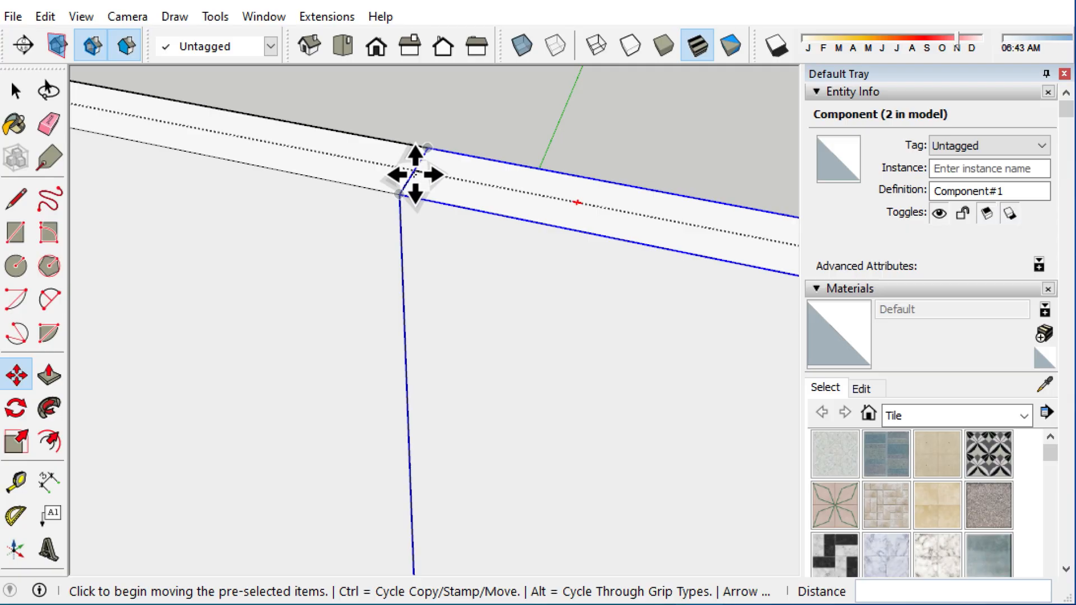
# Step: Move the copied door 4 mm away from the original, measuring along the short gap line
pyautogui.click(416, 175)
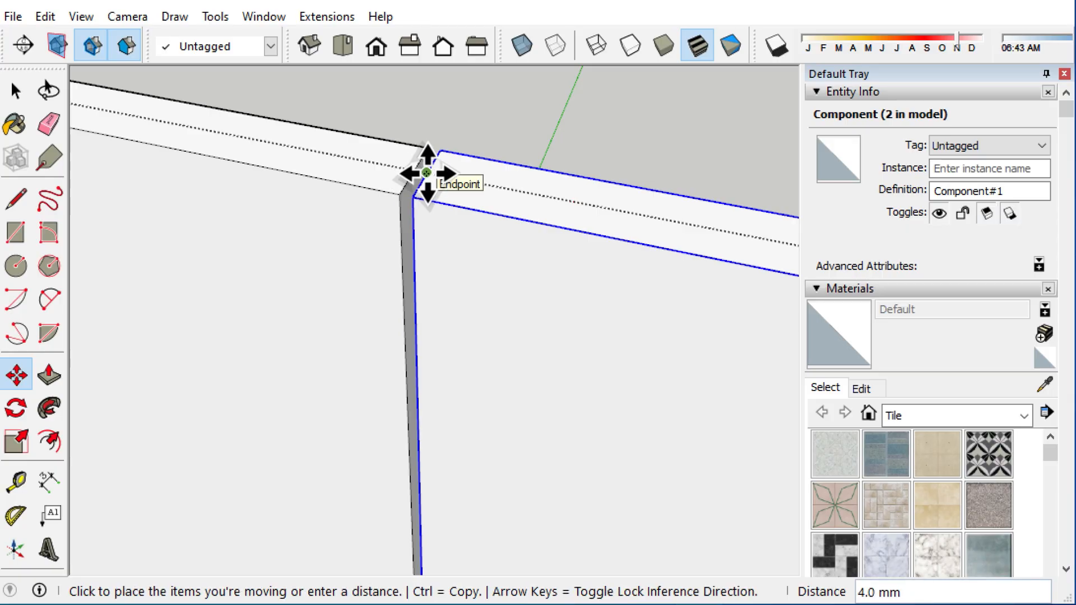
pyautogui.scroll(3, 426, 173)
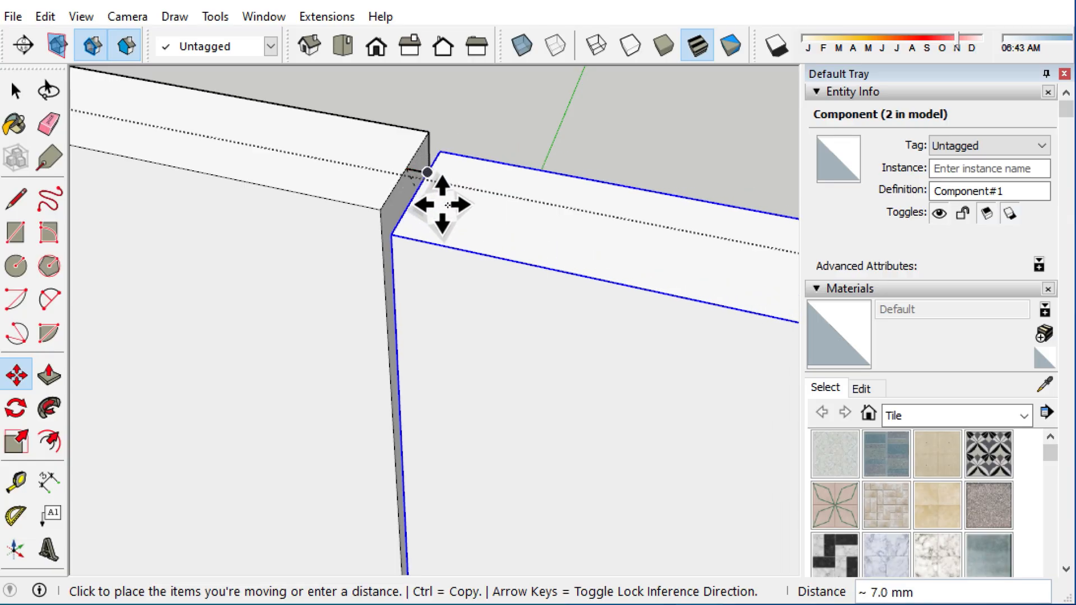
pyautogui.click(425, 179)
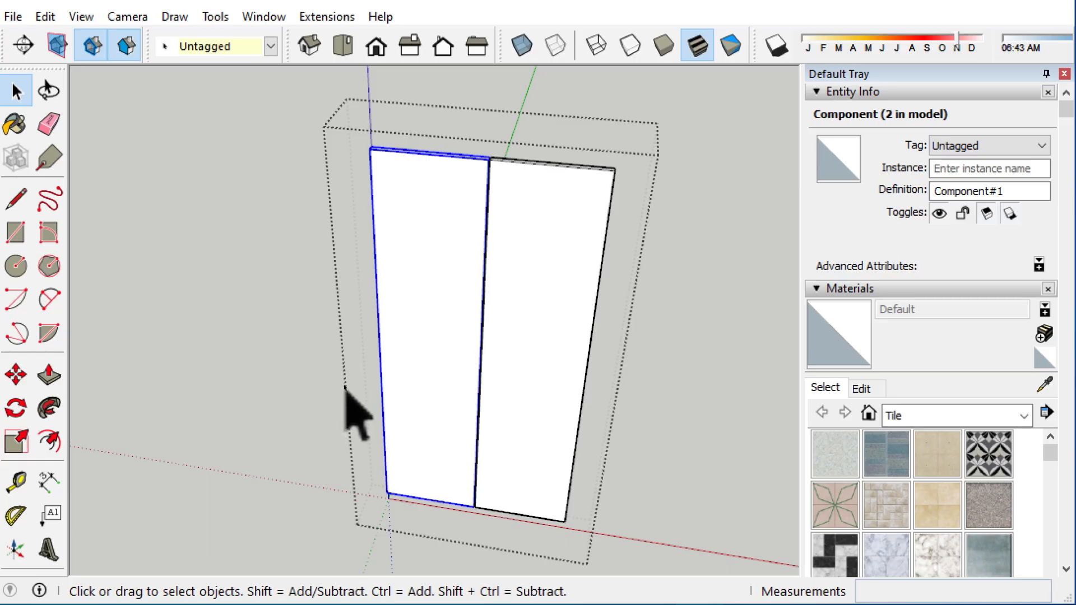
# Step: Place a horizontal guide 550 mm above the left door's bottom edge with the Tape Measure tool
pyautogui.press('t')
pyautogui.scroll(1, 426, 482)
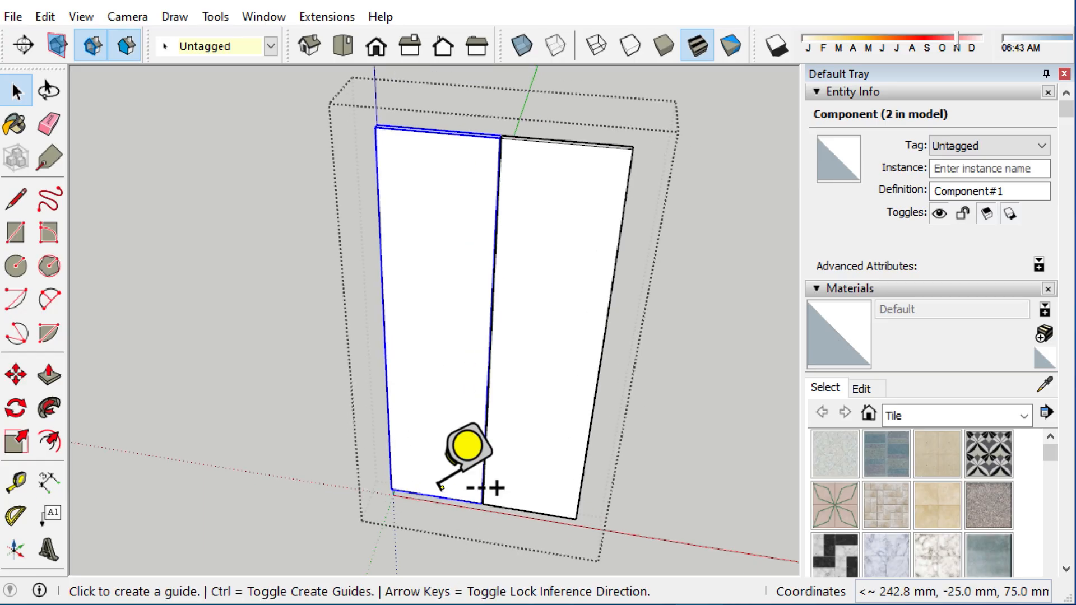
pyautogui.click(435, 496)
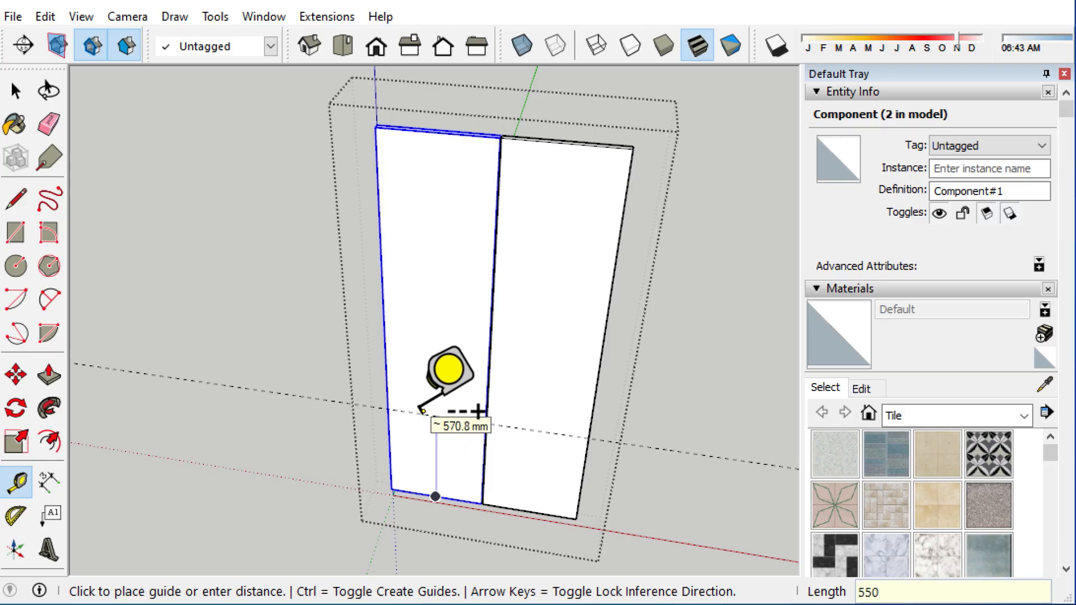
pyautogui.press('Return')
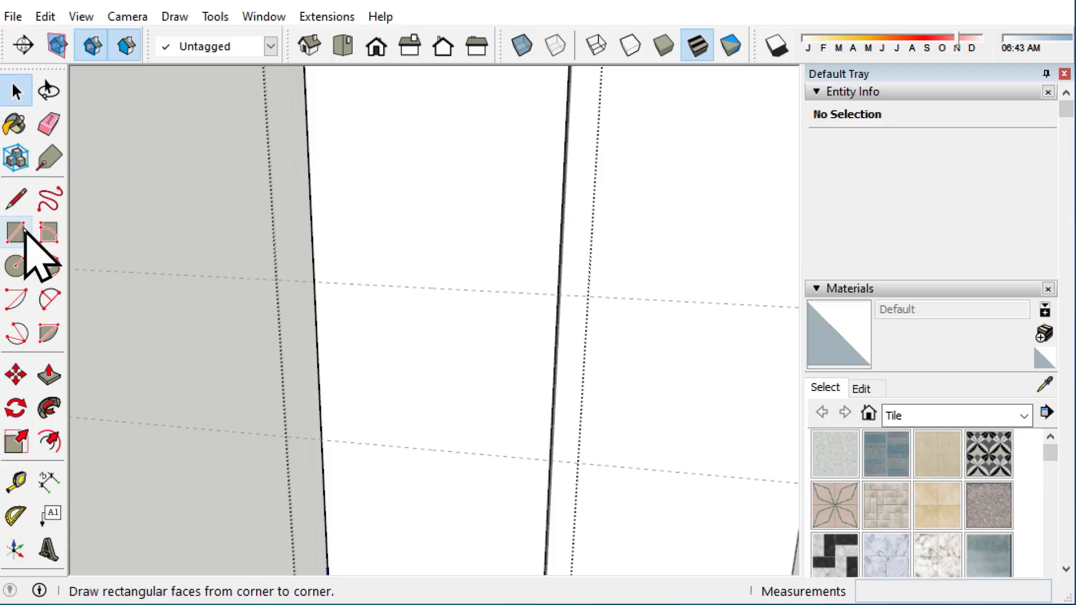
# Step: Draw a full-width rectangle, 350 mm high, between the two horizontal guides on the left door's front face
pyautogui.click(16, 232)
pyautogui.click(312, 281)
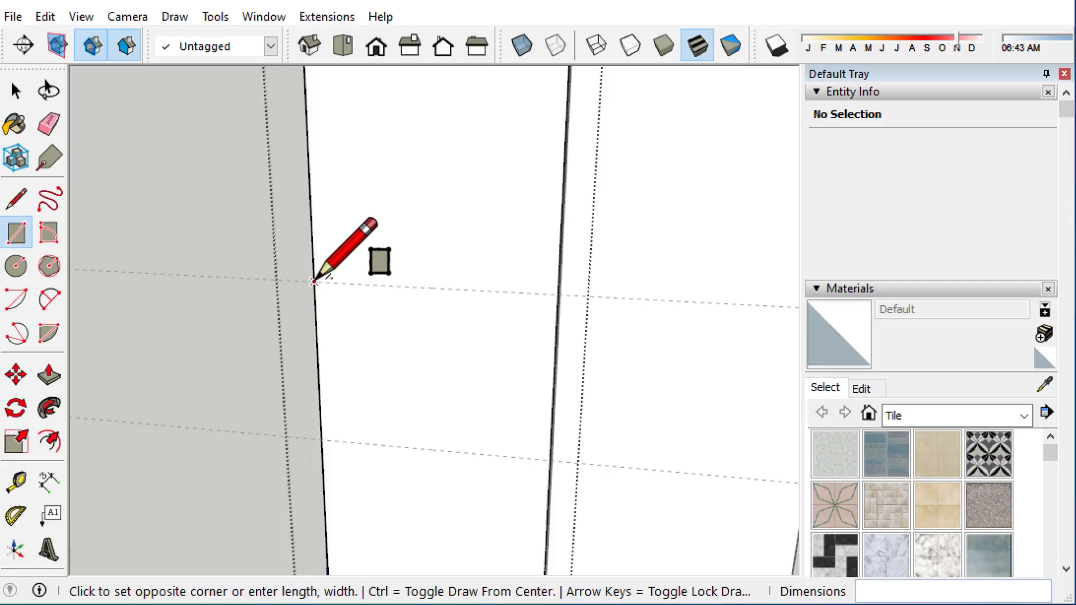
pyautogui.click(550, 454)
pyautogui.scroll(-1, 415, 339)
pyautogui.scroll(-2, 423, 325)
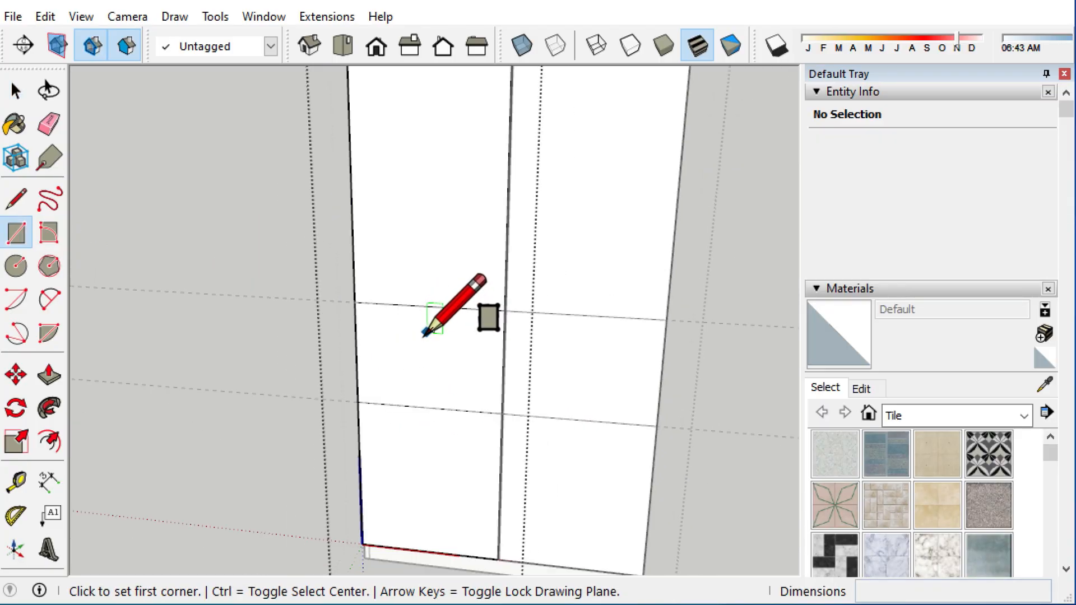
pyautogui.moveTo(423, 324); pyautogui.dragTo(413, 379, button='middle')
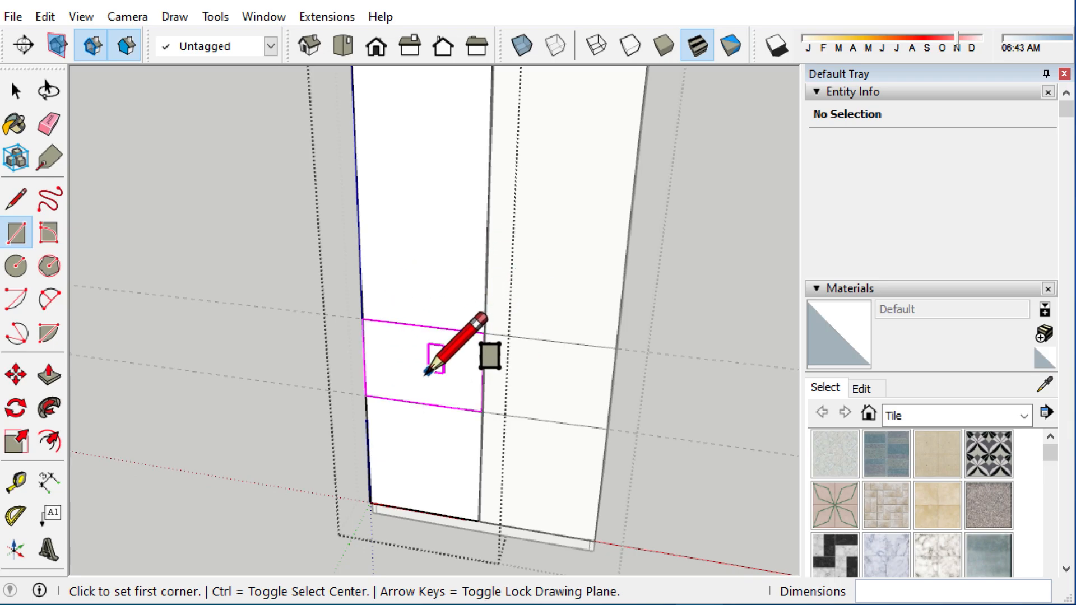
pyautogui.keyDown('shift'); pyautogui.moveTo(433, 363); pyautogui.dragTo(409, 425, button='middle'); pyautogui.keyUp('shift')
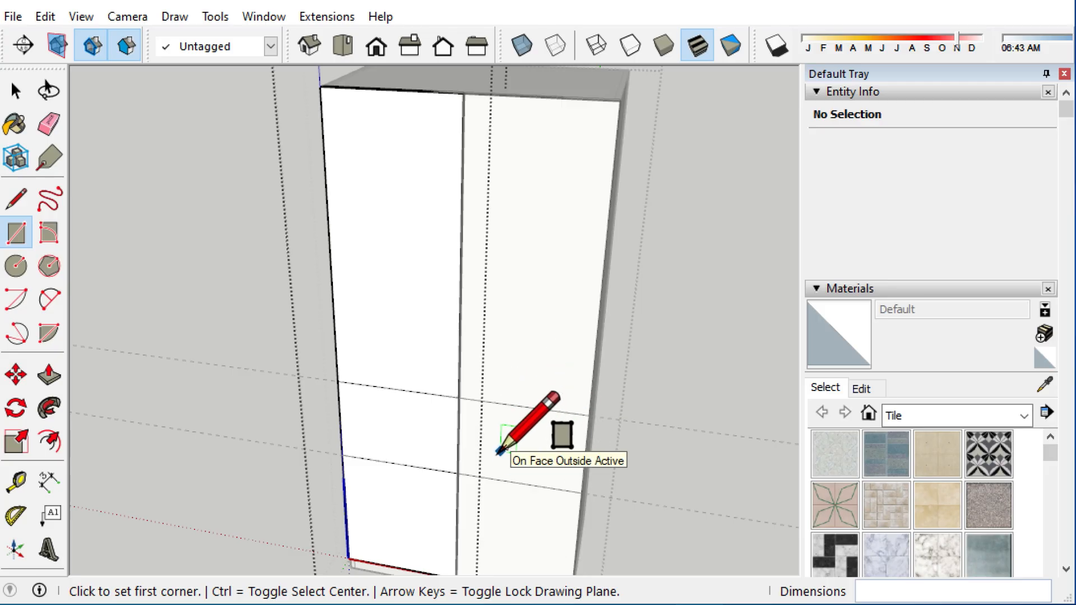
# Step: Offset the outline of the door's upper front face 50 mm inward
pyautogui.press('space')
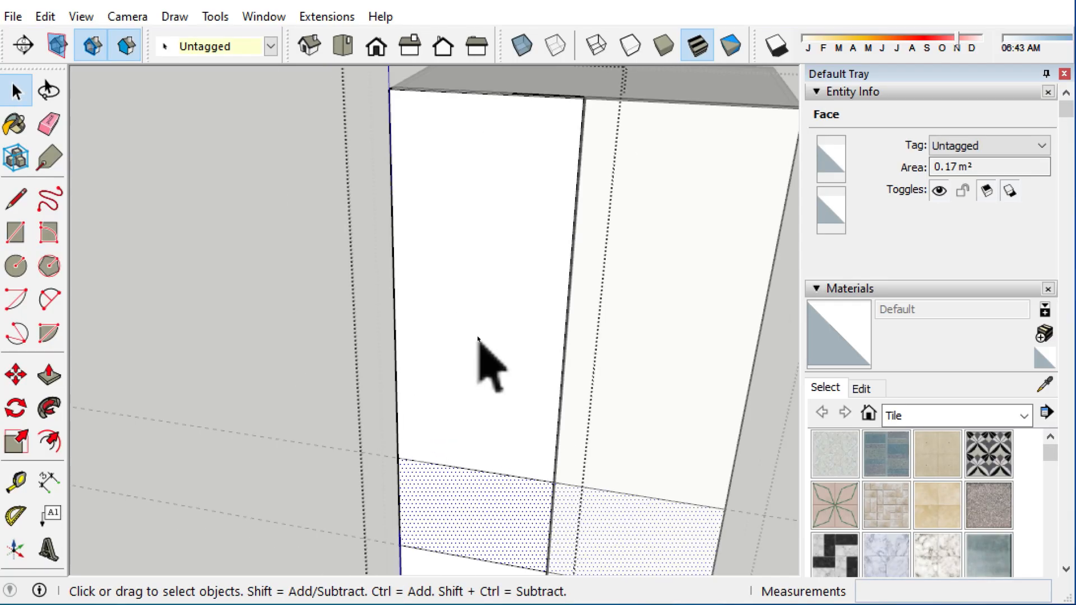
pyautogui.click(478, 338)
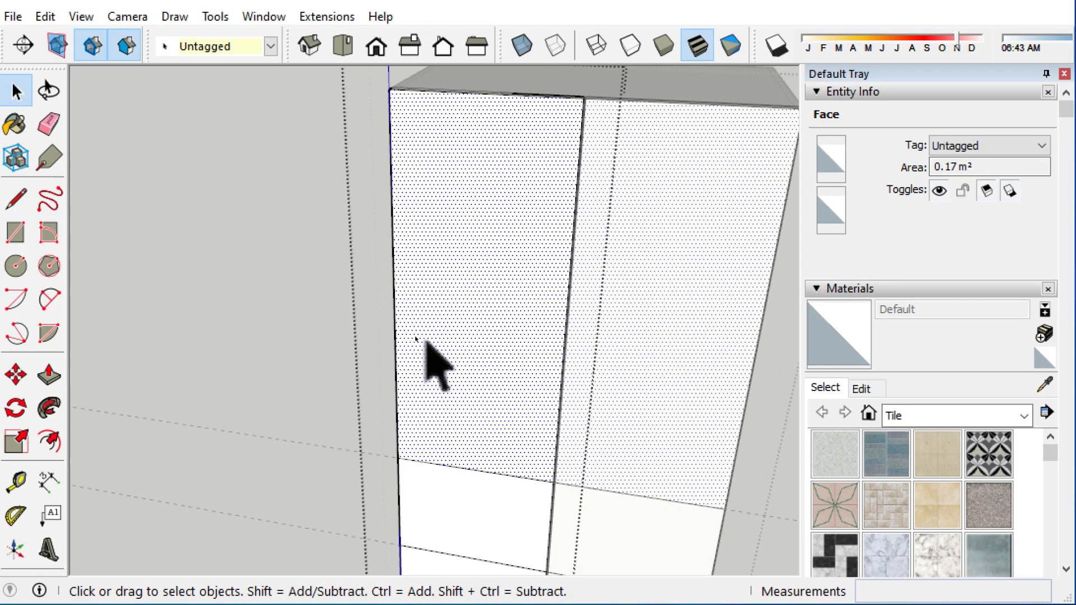
pyautogui.click(49, 440)
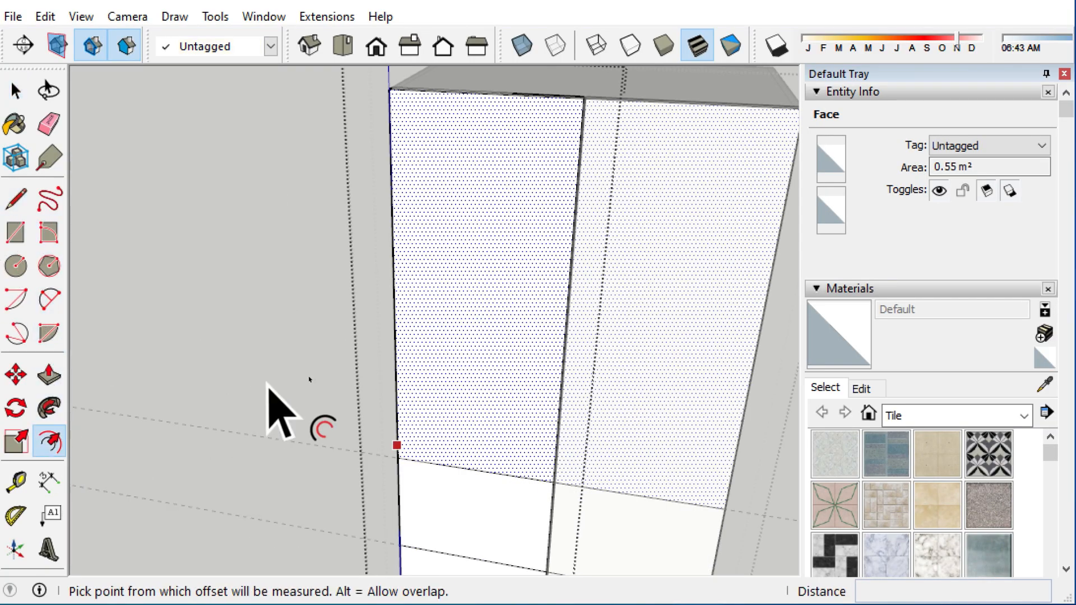
pyautogui.click(445, 299)
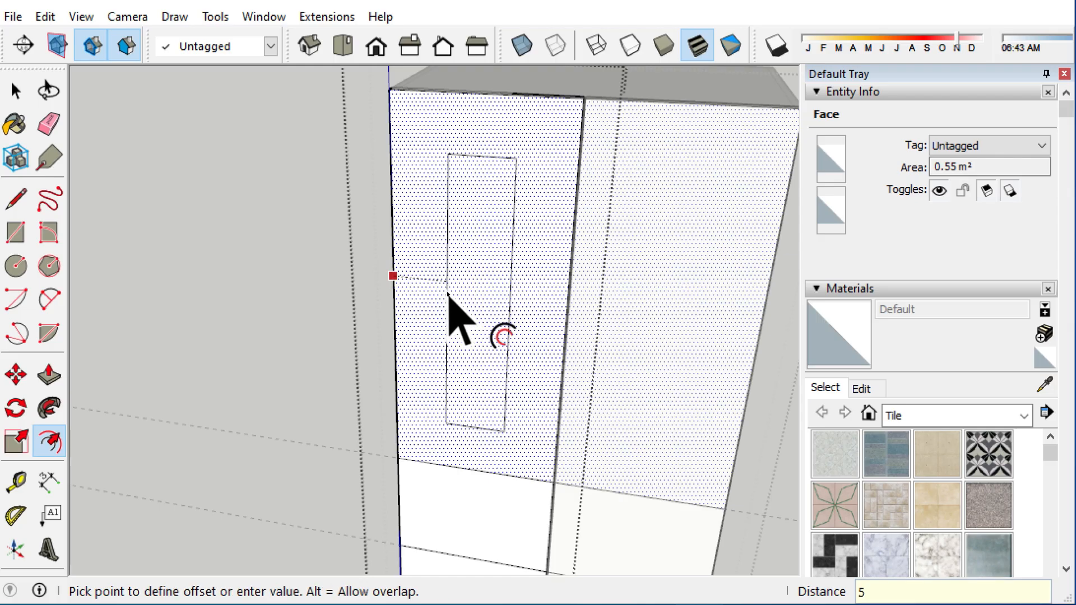
pyautogui.press('Return')
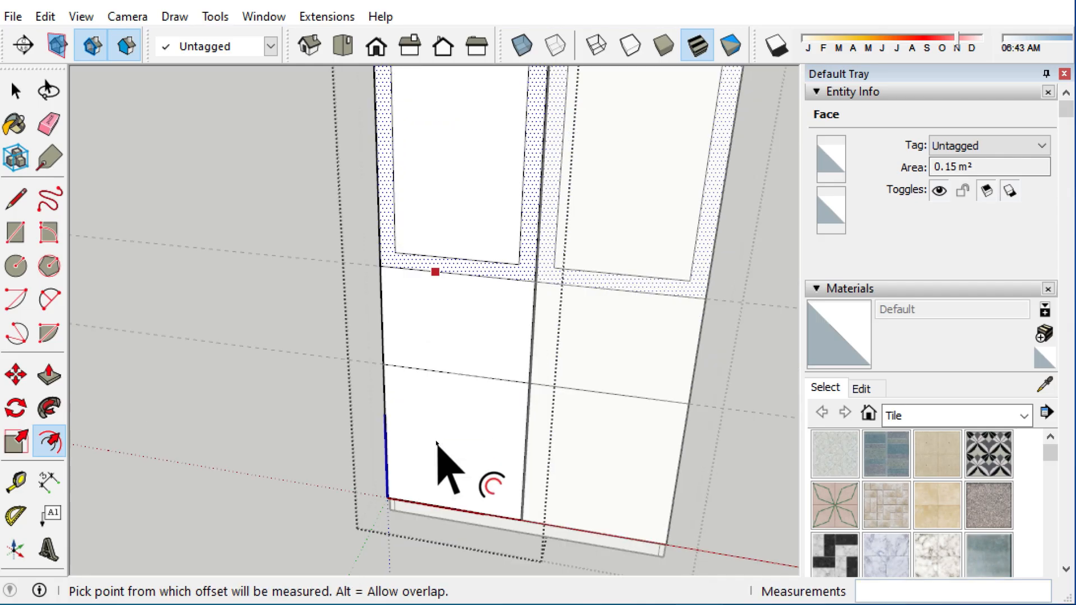
# Step: Offset the outline of the door's lower front face 50 mm inward
pyautogui.press('space')
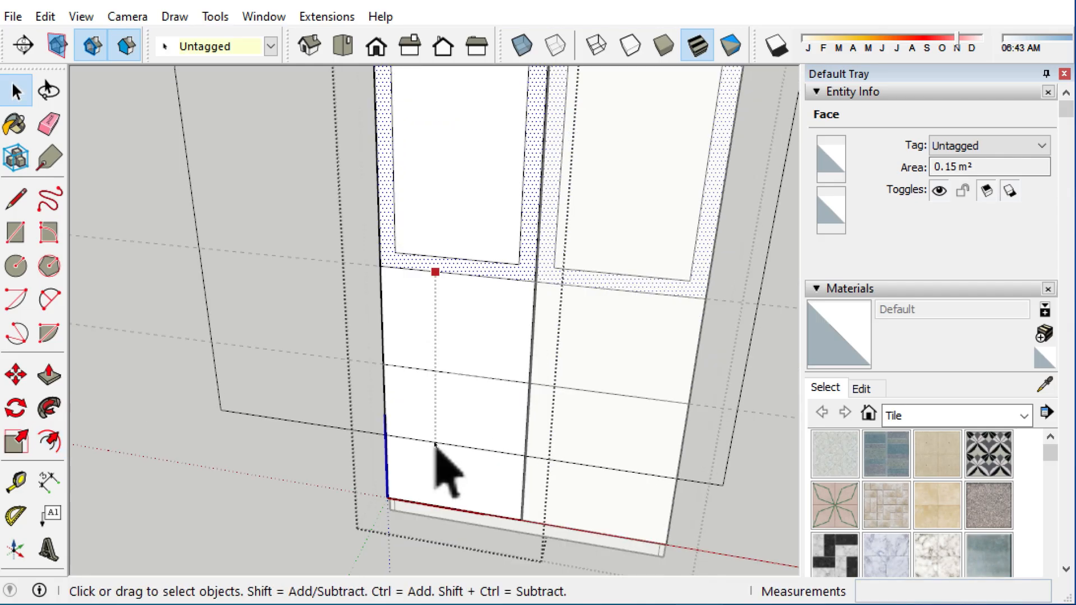
pyautogui.click(49, 442)
pyautogui.click(427, 370)
pyautogui.write('50')
pyautogui.press('Return')
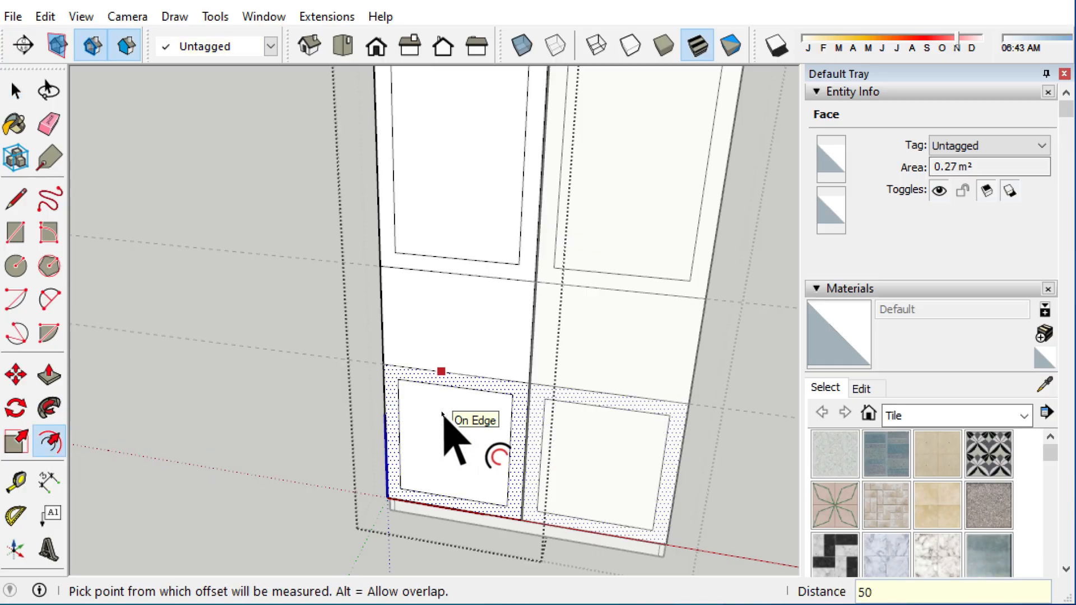
# Step: Pull the upper panel's border frame out 6 mm and repeat the same extrusion on the lower panel's border frame
pyautogui.press('space')
pyautogui.click(455, 261)
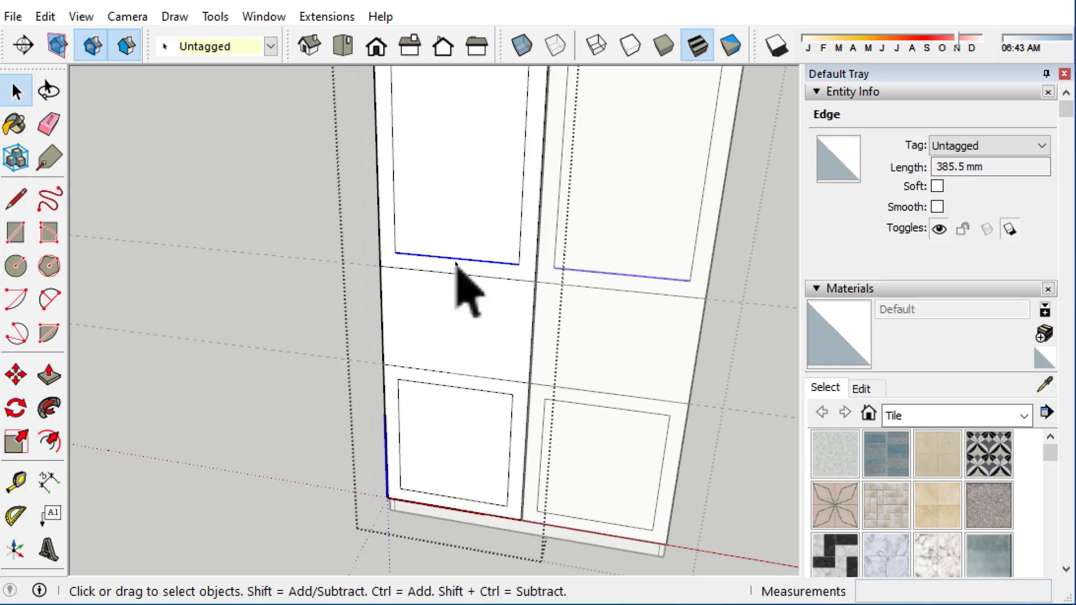
pyautogui.click(391, 252)
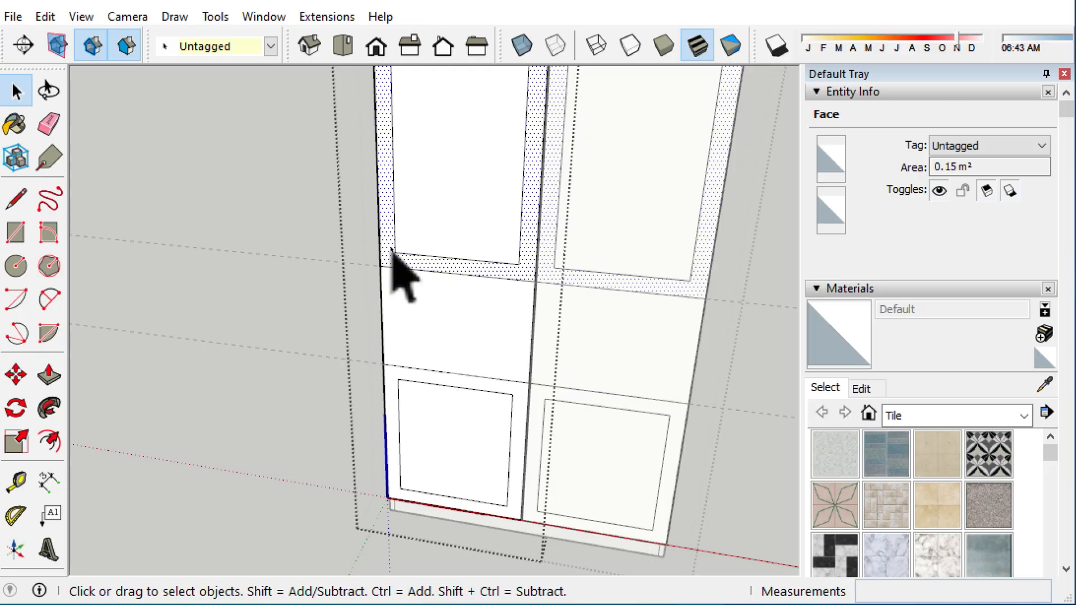
pyautogui.press('p')
pyautogui.click(384, 257)
pyautogui.write('6')
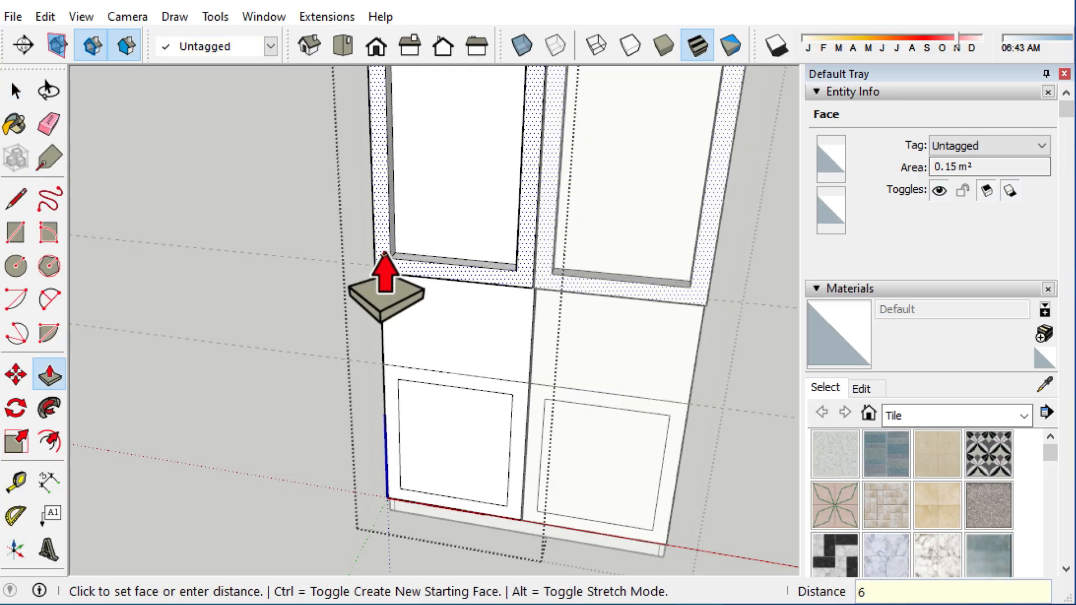
pyautogui.press('Return')
pyautogui.doubleClick(516, 396)
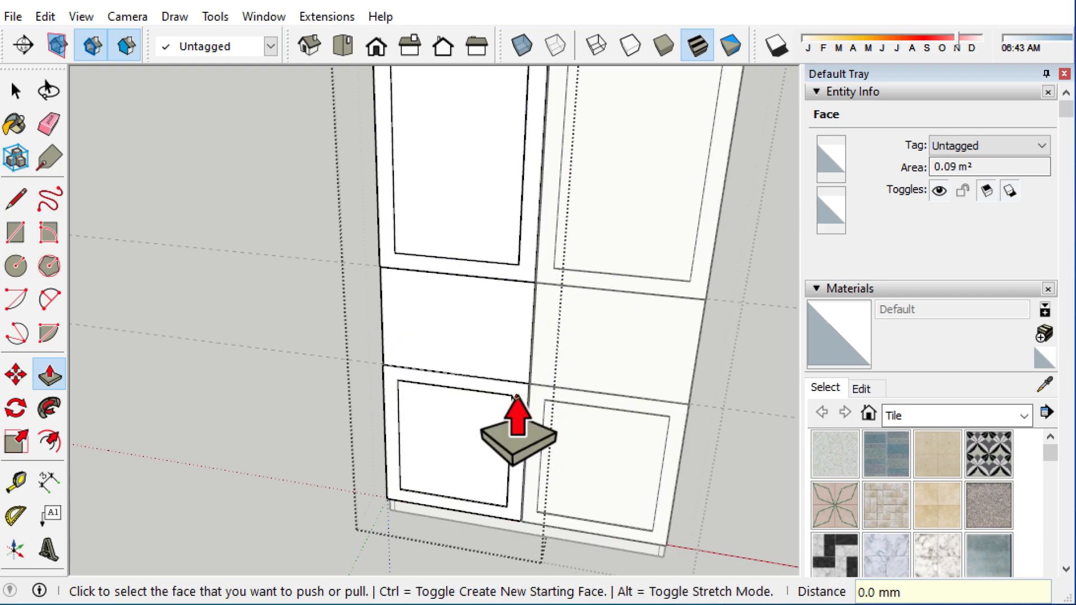
# Step: Copy the left vertical edge of the door's middle panel across to the panel's right edge
pyautogui.scroll(3, 442, 224)
pyautogui.press('space')
pyautogui.click(370, 380)
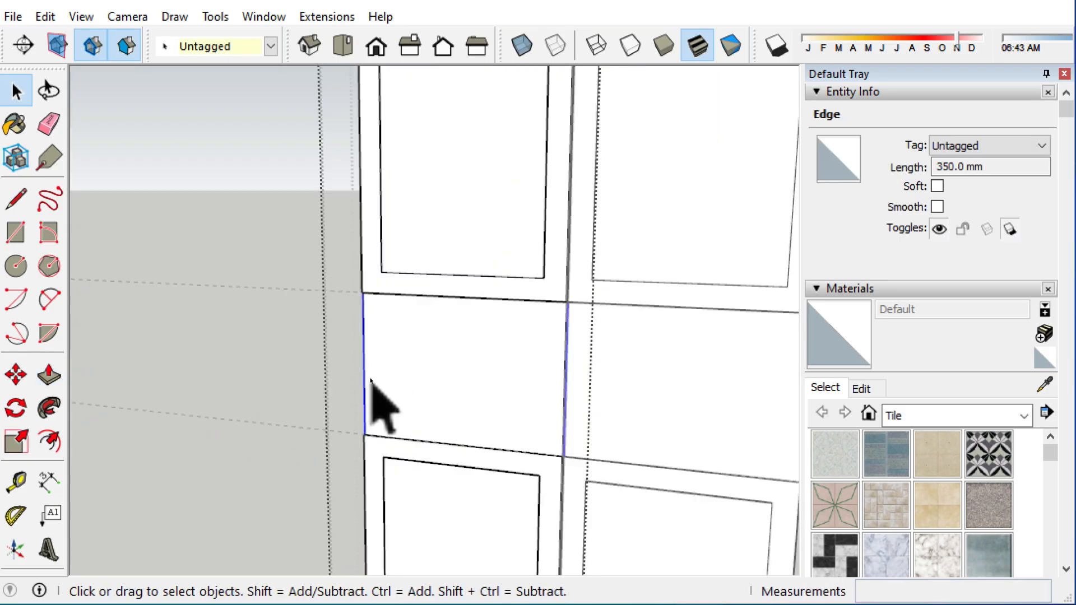
pyautogui.scroll(2, 288, 321)
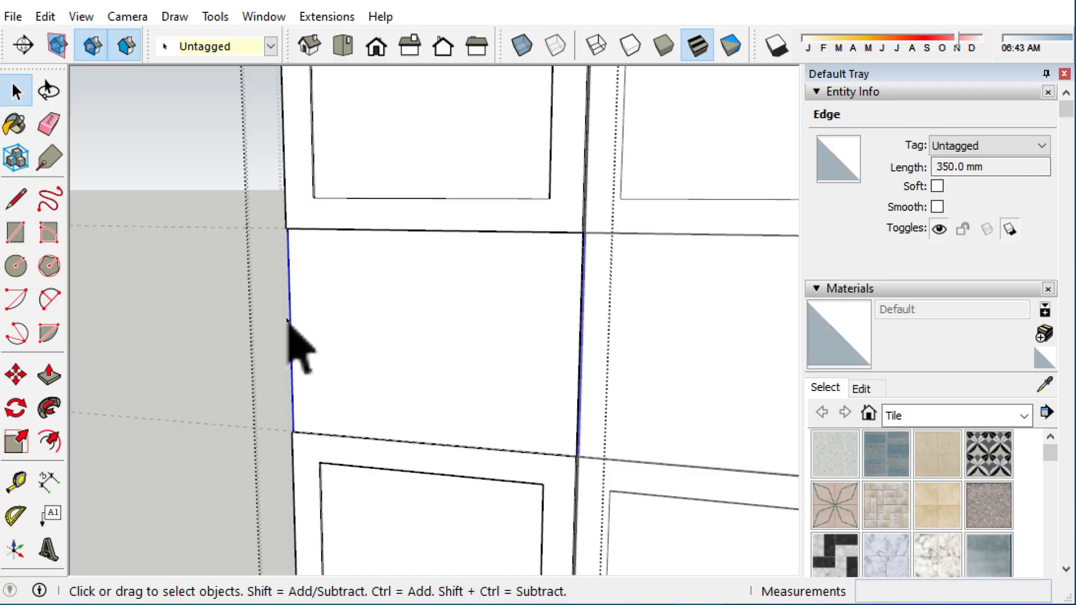
pyautogui.press('m')
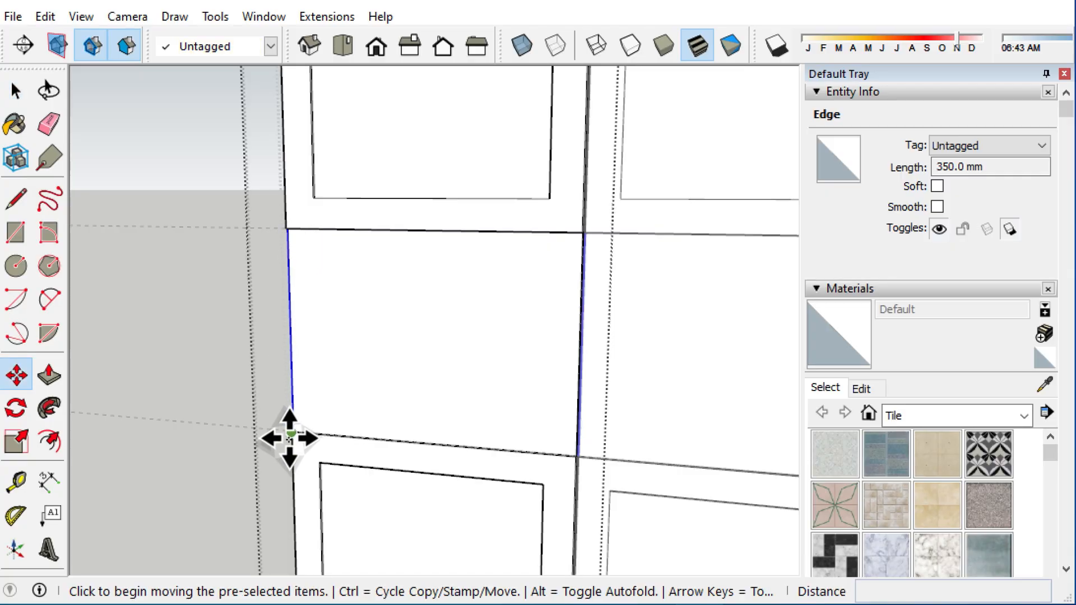
pyautogui.scroll(3, 296, 424)
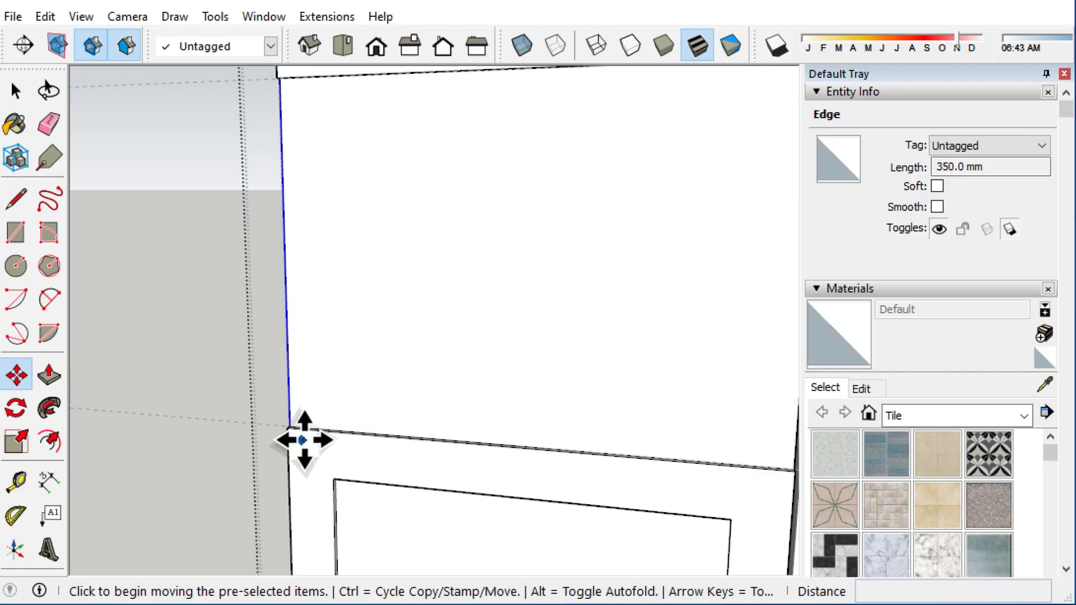
pyautogui.click(282, 413)
pyautogui.press('ctrl')
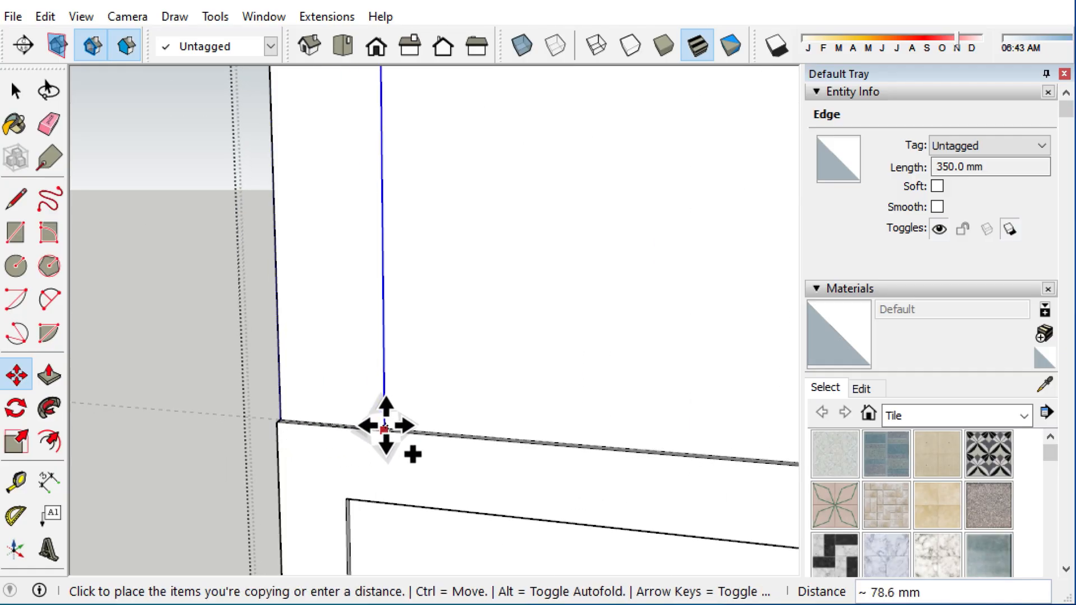
pyautogui.keyDown('shift'); pyautogui.moveTo(611, 445); pyautogui.dragTo(257, 360, button='middle'); pyautogui.keyUp('shift')
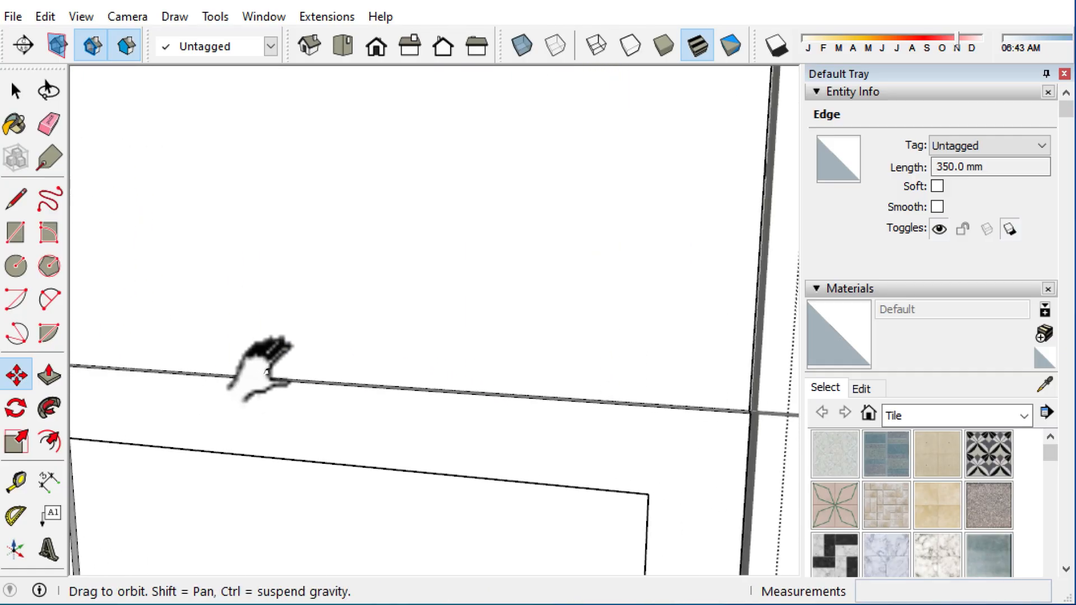
pyautogui.scroll(6, 636, 397)
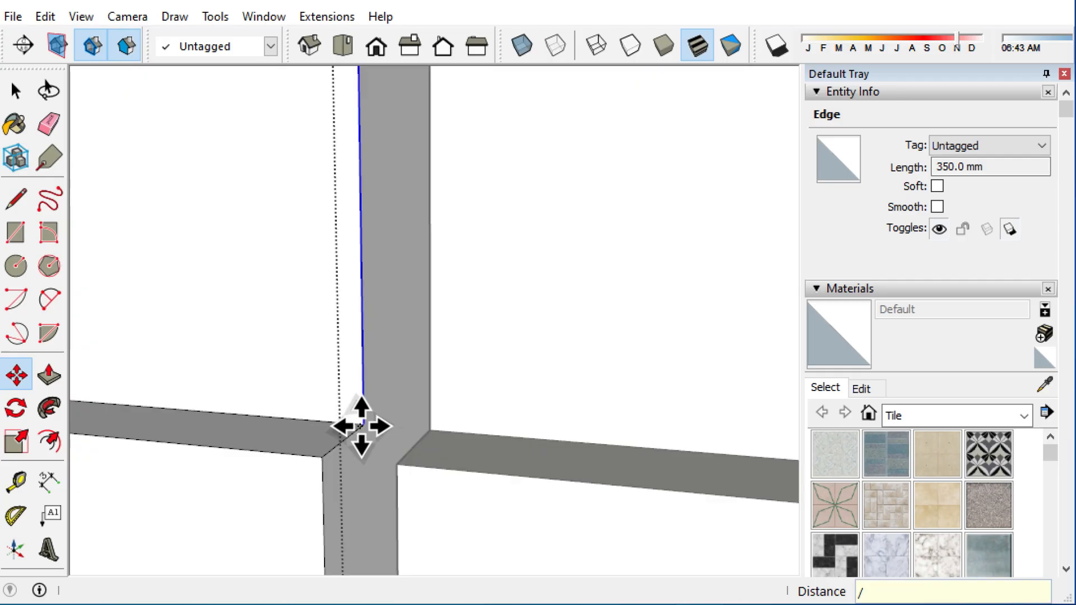
# Step: Distribute the copied edge as evenly spaced vertical lines dividing the middle panel into 12 equal strips
pyautogui.press('Escape')
pyautogui.scroll(-4, 311, 353)
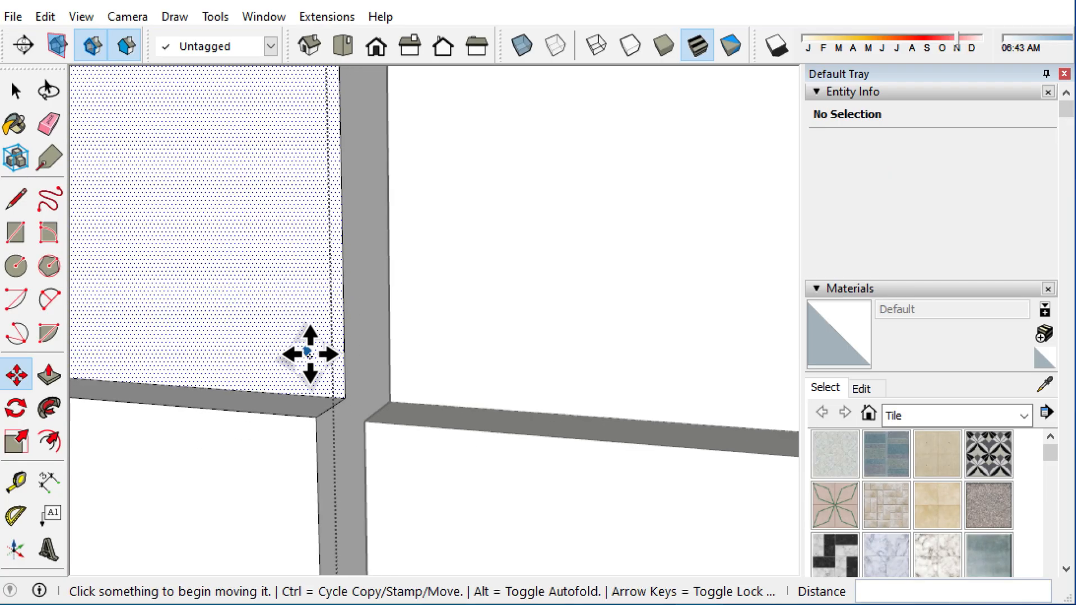
pyautogui.scroll(-3, 321, 354)
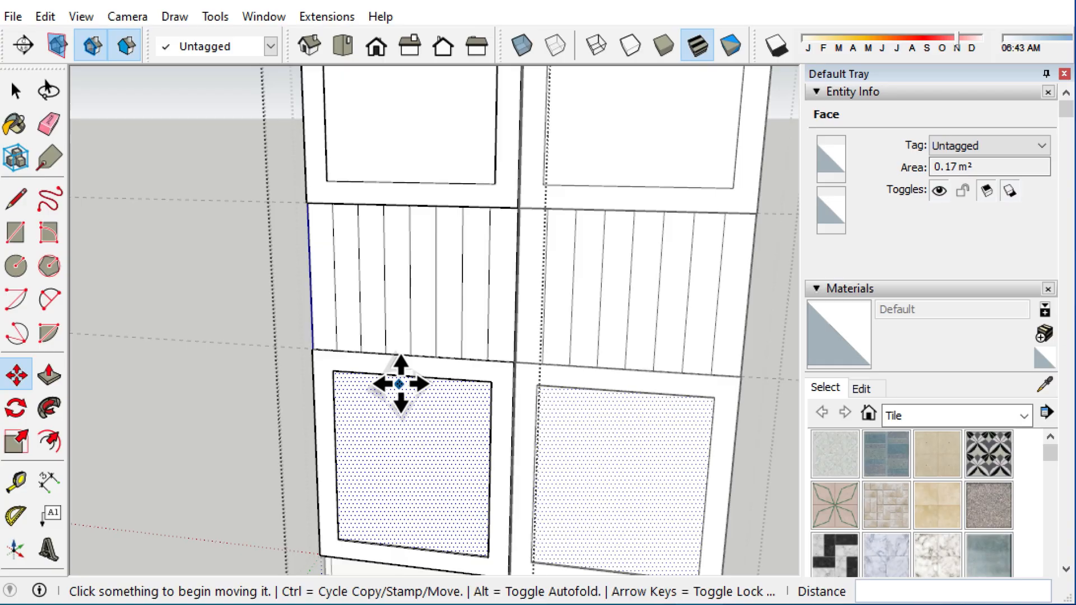
pyautogui.press('Return')
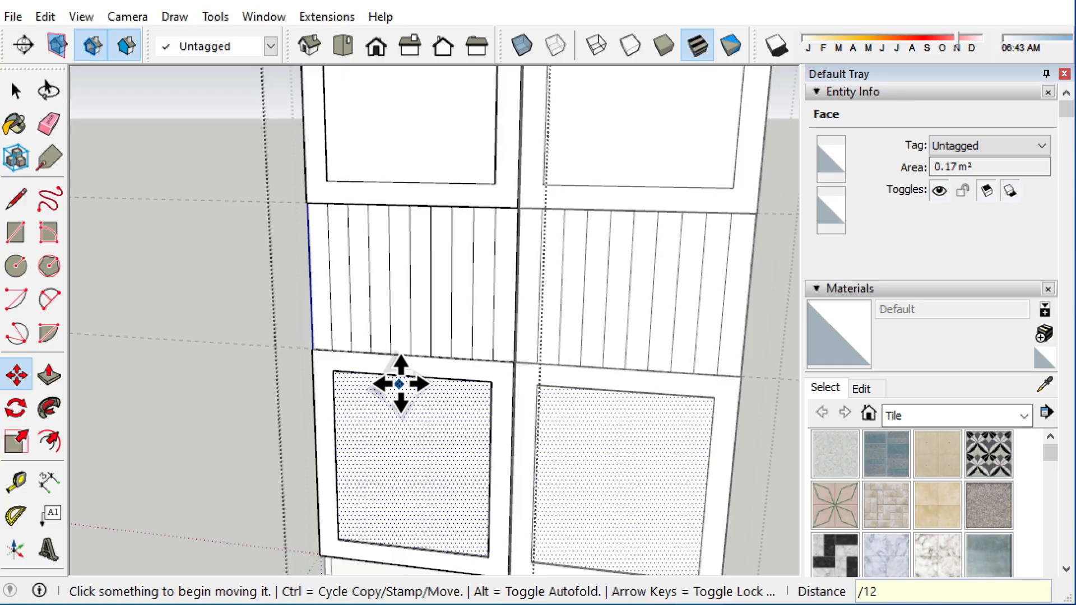
pyautogui.press('Return')
# Step: Copy the first dividing line of the middle panel 2 mm to each side
pyautogui.scroll(4, 338, 243)
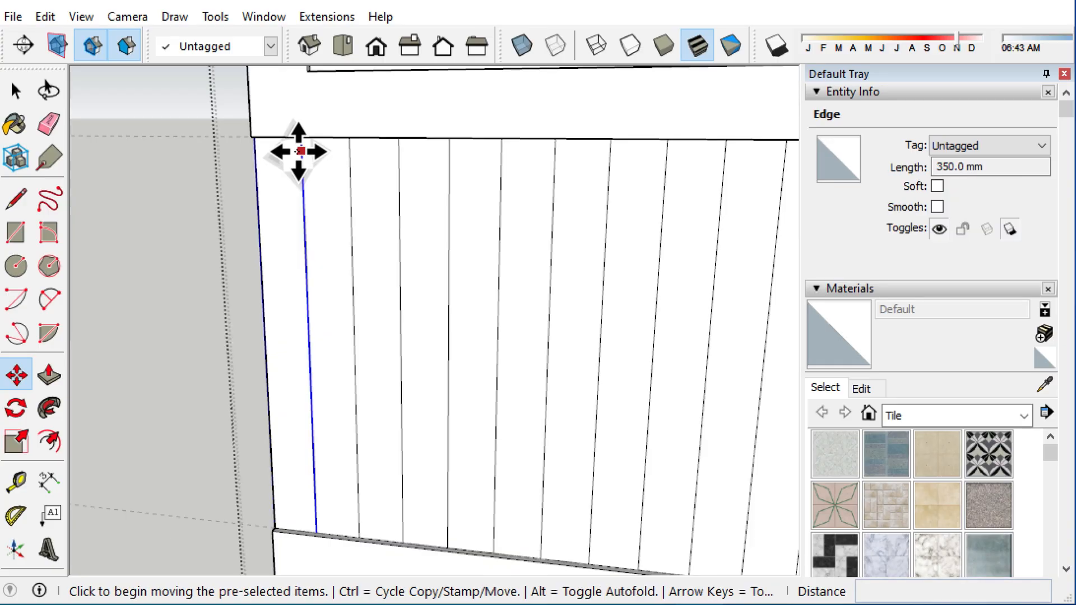
pyautogui.click(302, 226)
pyautogui.press('ctrl')
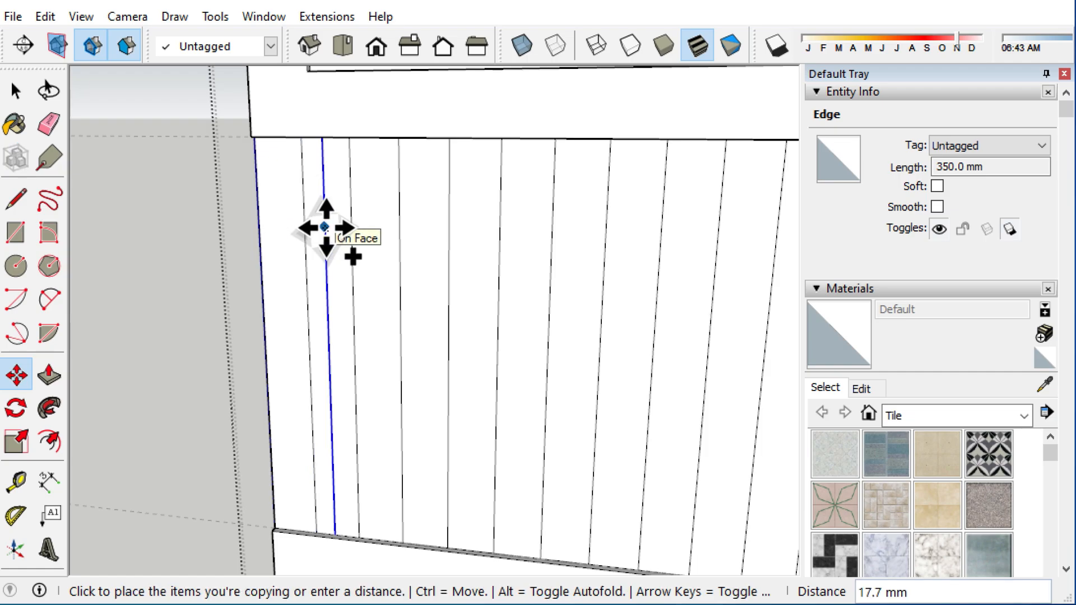
pyautogui.write('2')
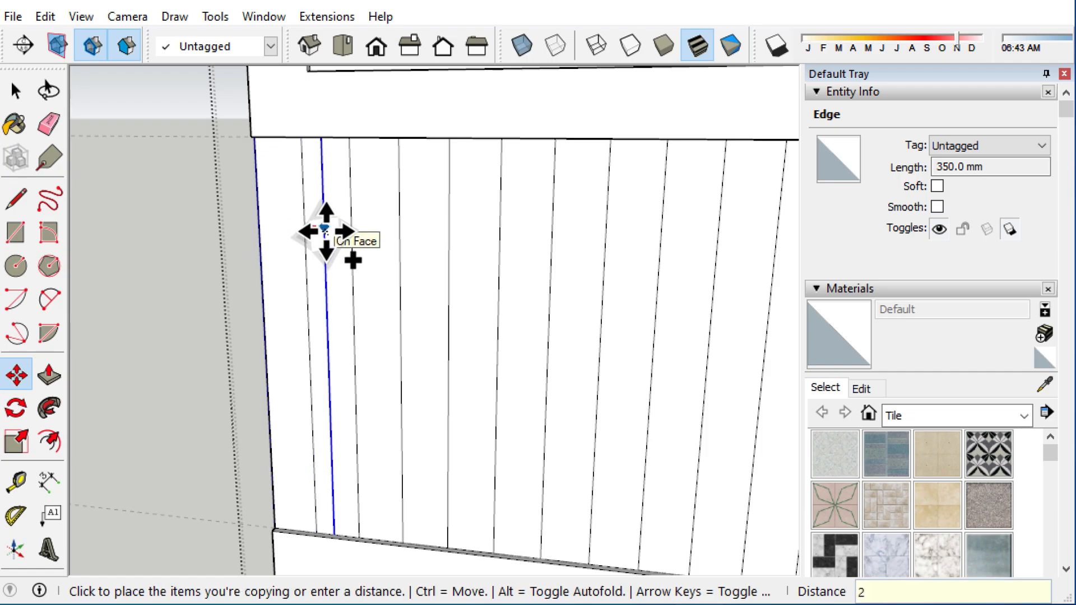
pyautogui.press('Return')
pyautogui.press('space')
# Step: Copy the pair of groove lines onto the remaining dividing lines of the middle panel
pyautogui.scroll(3, 336, 492)
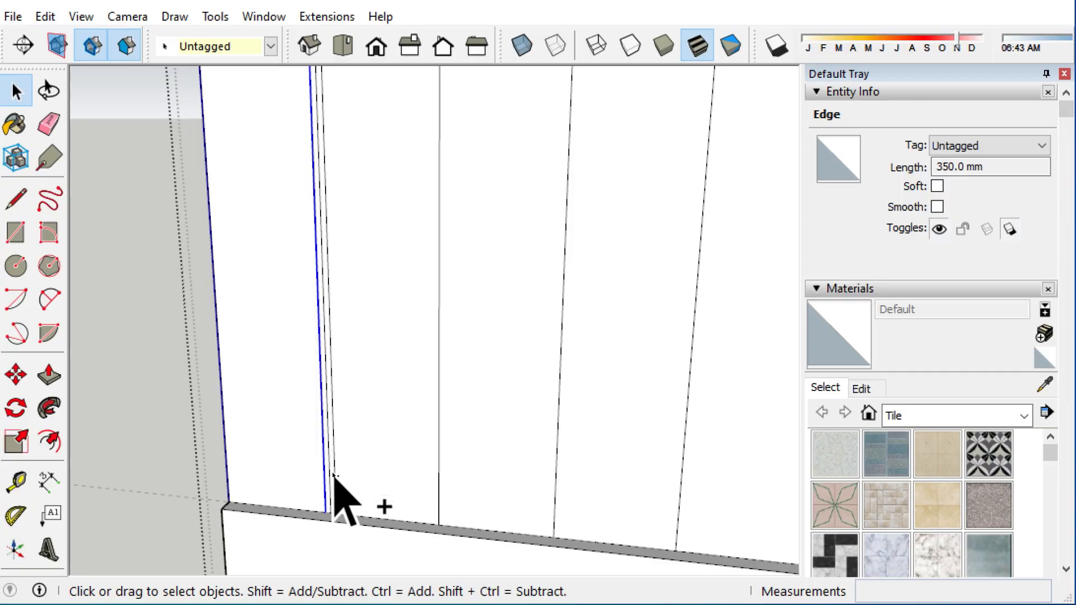
pyautogui.keyDown('ctrl'); pyautogui.click(335, 483); pyautogui.keyUp('ctrl')
pyautogui.press('m')
pyautogui.scroll(2, 333, 527)
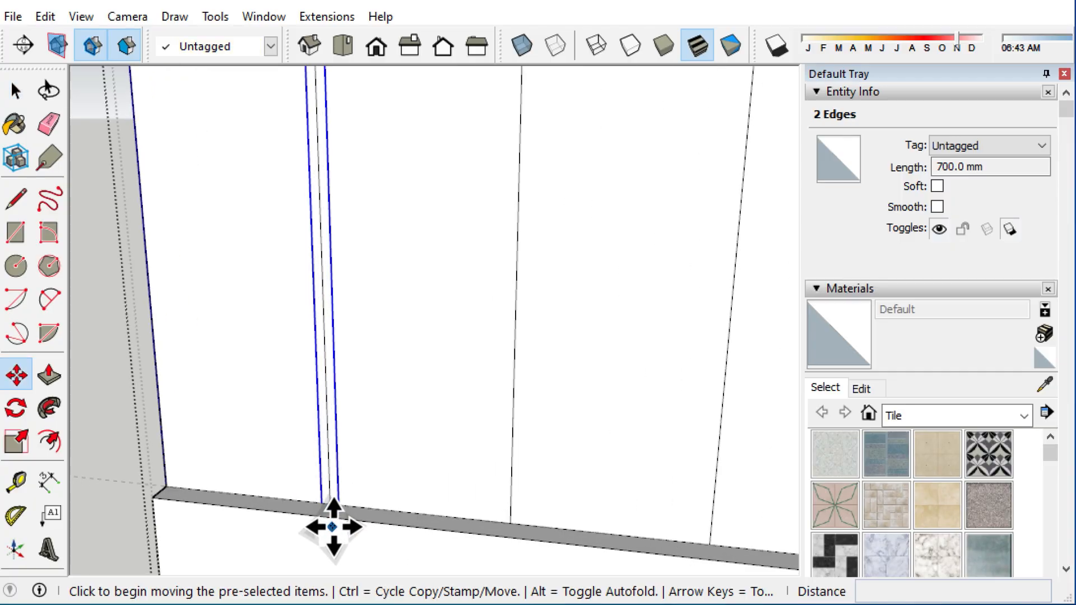
pyautogui.press('ctrl')
pyautogui.click(332, 526)
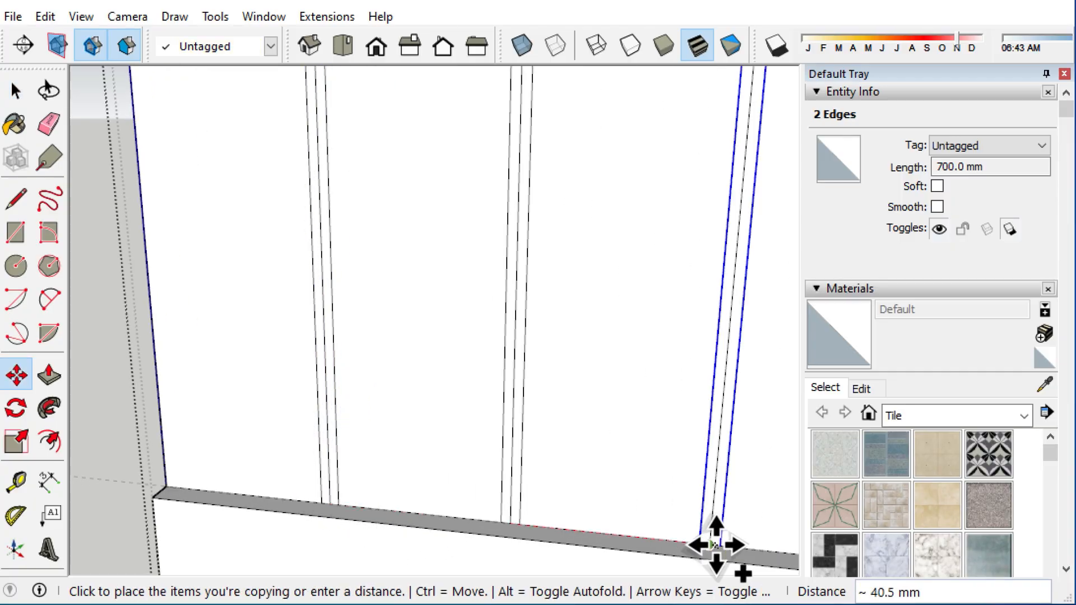
pyautogui.click(715, 545)
pyautogui.click(409, 323)
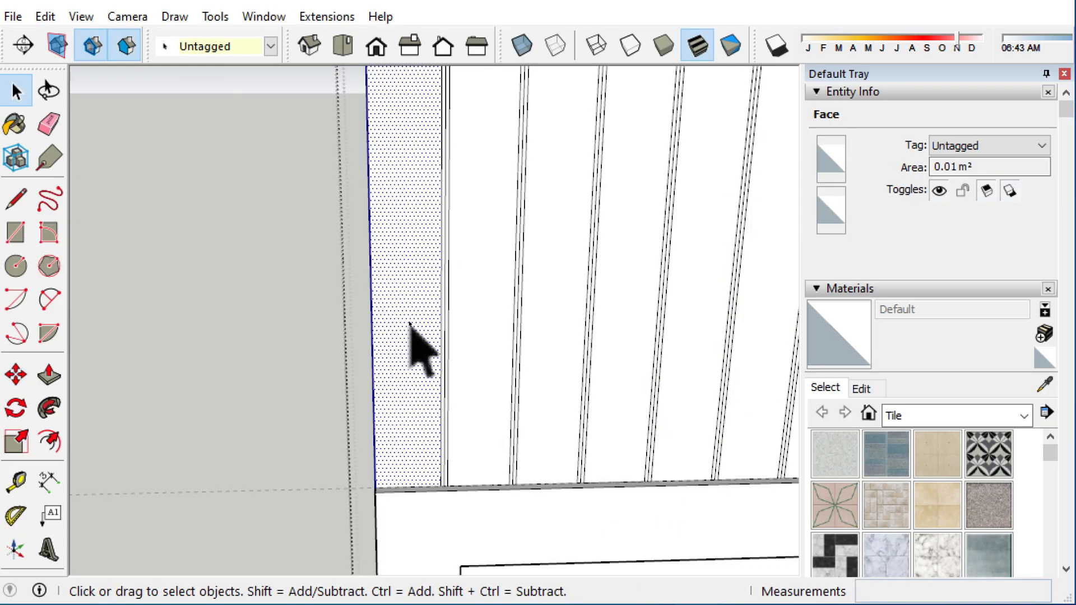
pyautogui.press('p')
pyautogui.click(409, 350)
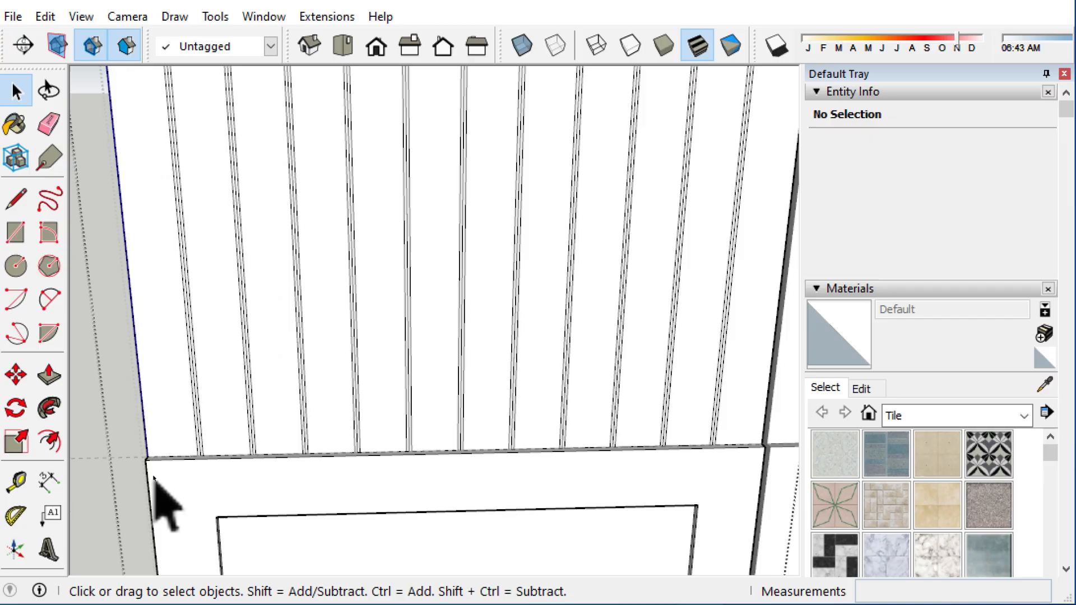
# Step: Pull the lower frame's narrow top face up 4 mm over the slat area, creating a new starting face
pyautogui.scroll(3, 166, 462)
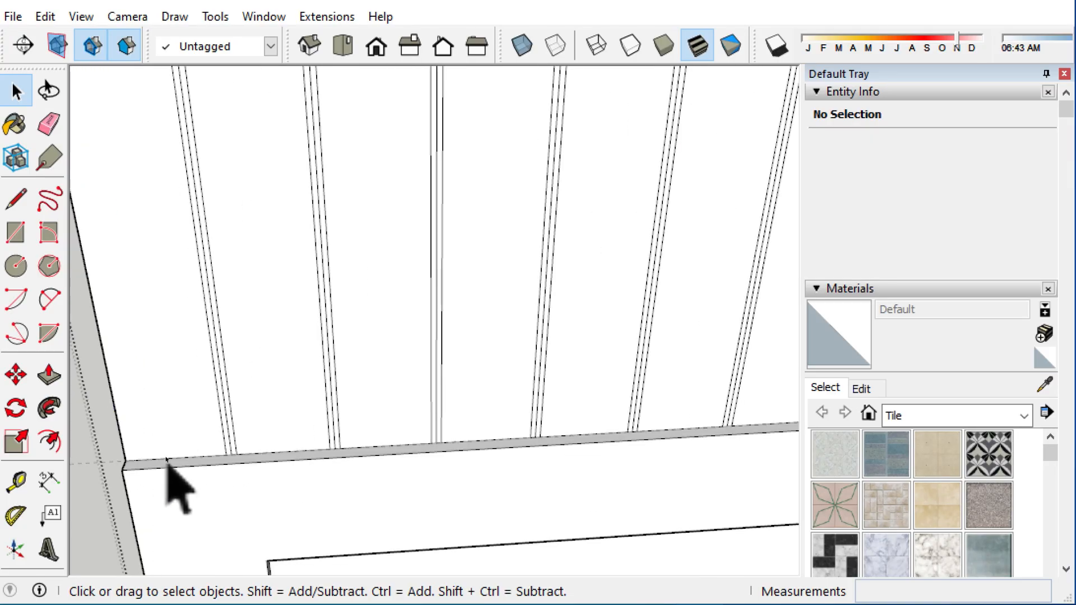
pyautogui.click(175, 462)
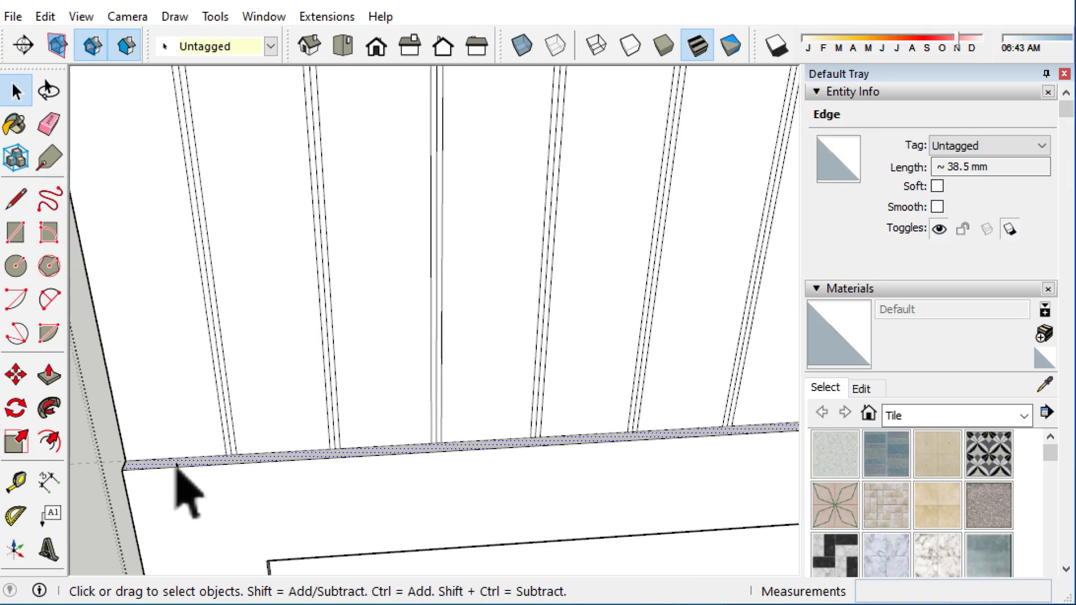
pyautogui.click(174, 463)
pyautogui.press('p')
pyautogui.click(175, 462)
pyautogui.press('ctrl')
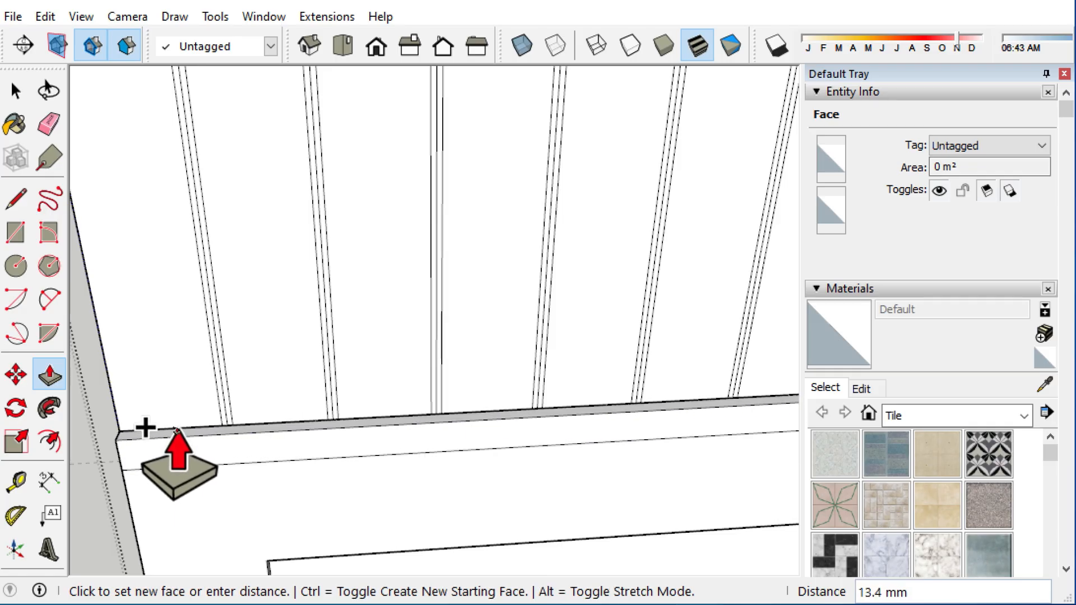
pyautogui.press('Return')
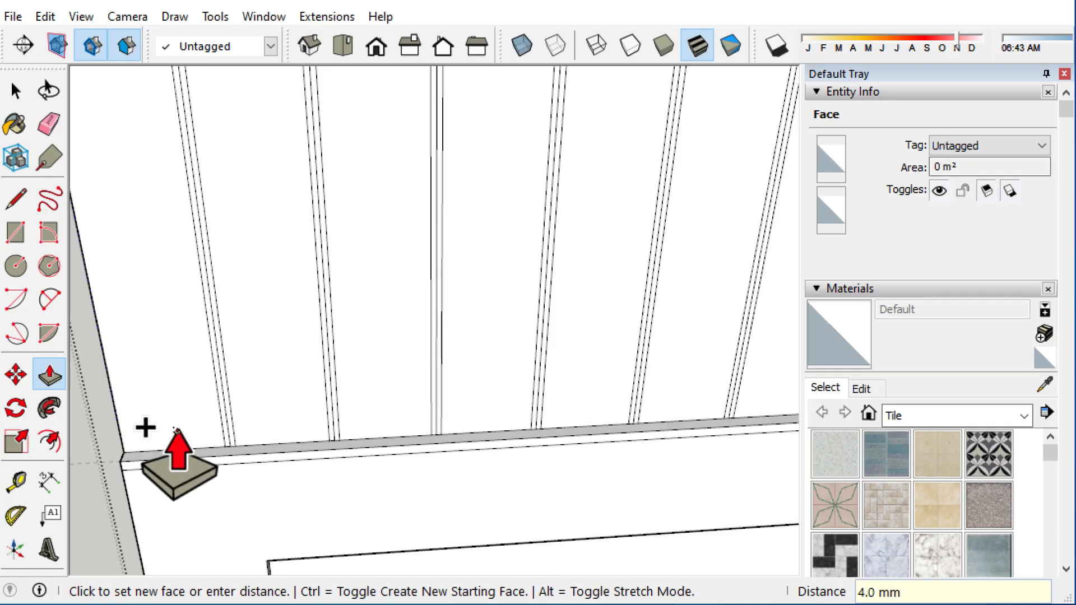
# Step: Pull the upper frame's narrow underside face down over the top ends of the slats as a separate strip
pyautogui.moveTo(346, 360); pyautogui.dragTo(427, 523, button='middle')
pyautogui.scroll(-5, 409, 108)
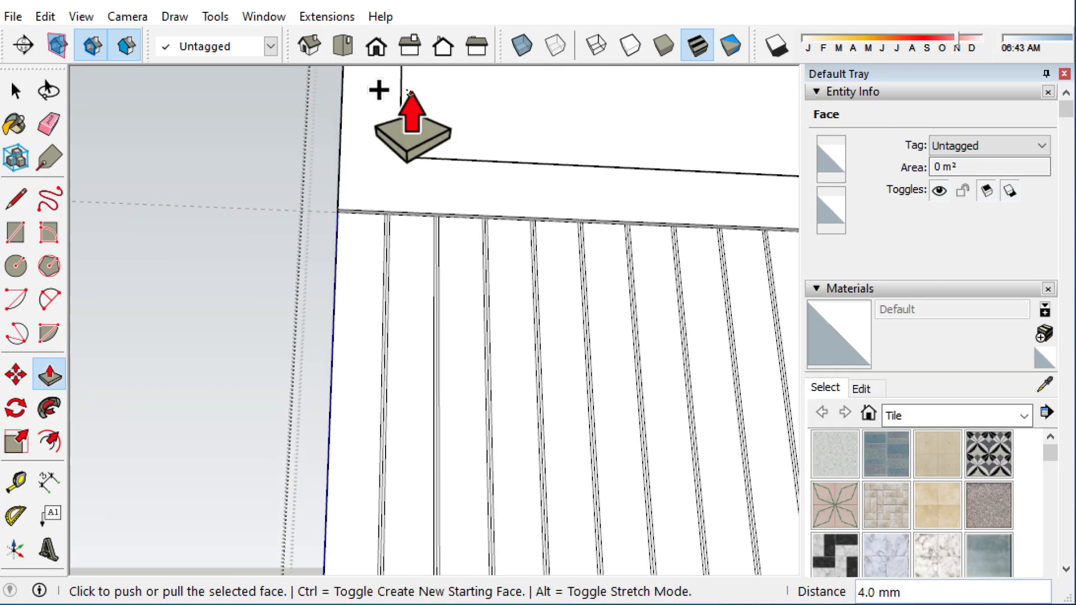
pyautogui.scroll(5, 376, 221)
pyautogui.press('space')
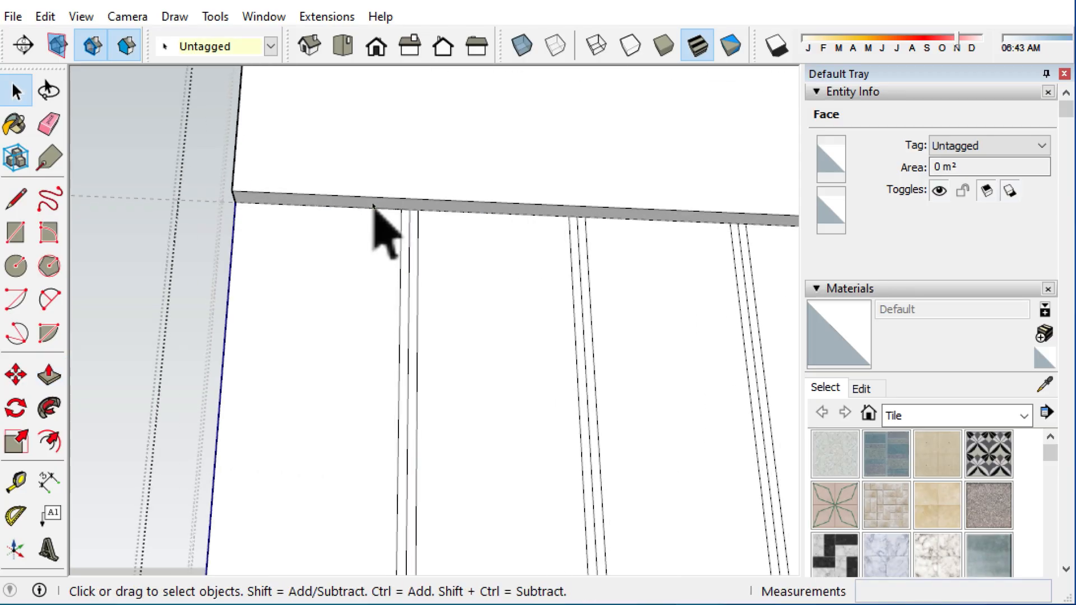
pyautogui.click(378, 208)
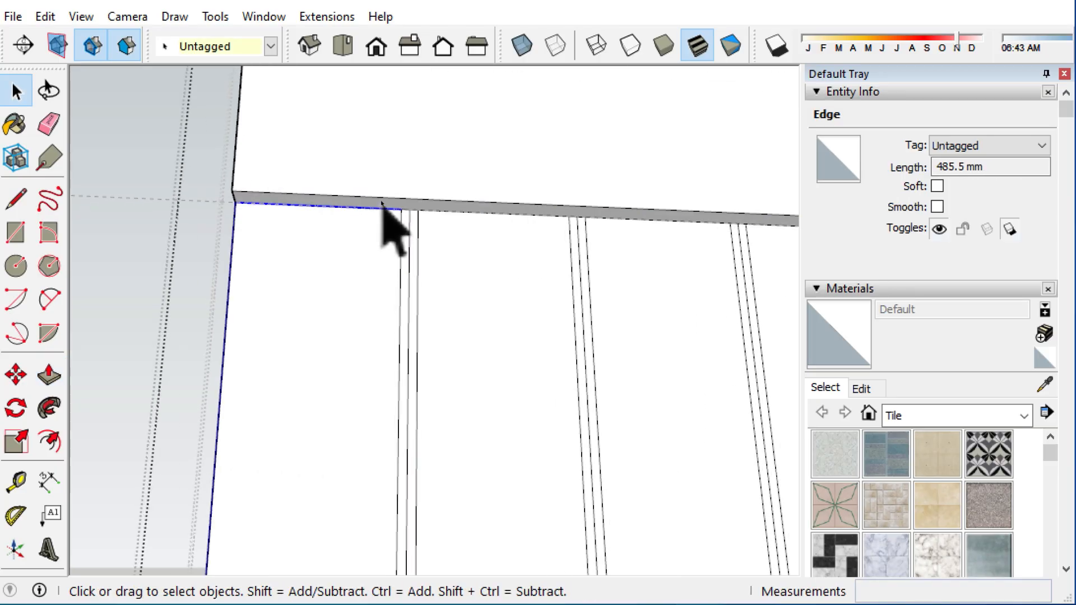
pyautogui.press('p')
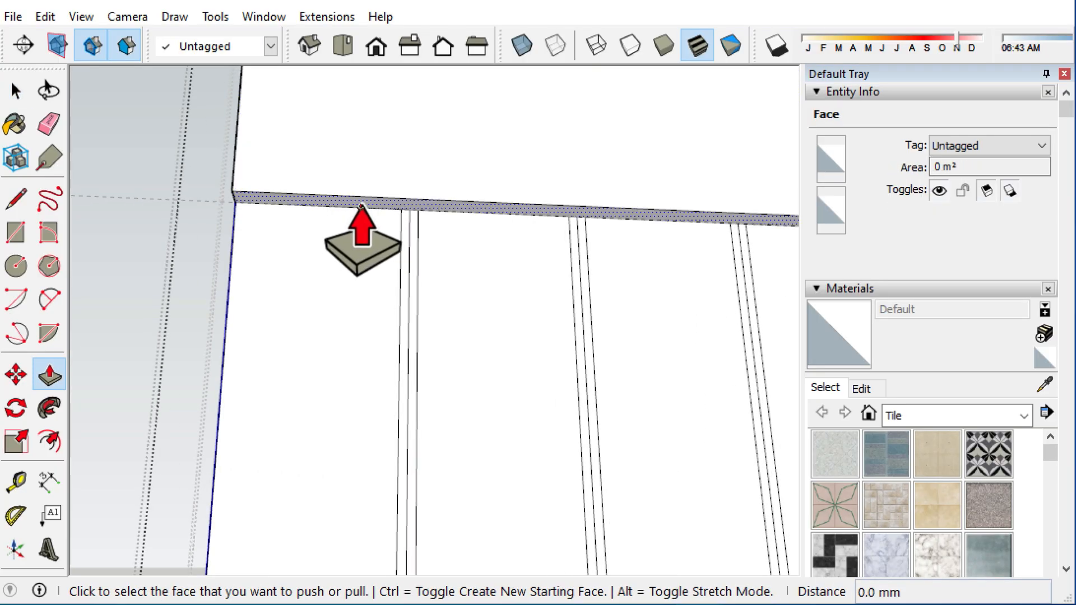
pyautogui.click(359, 211)
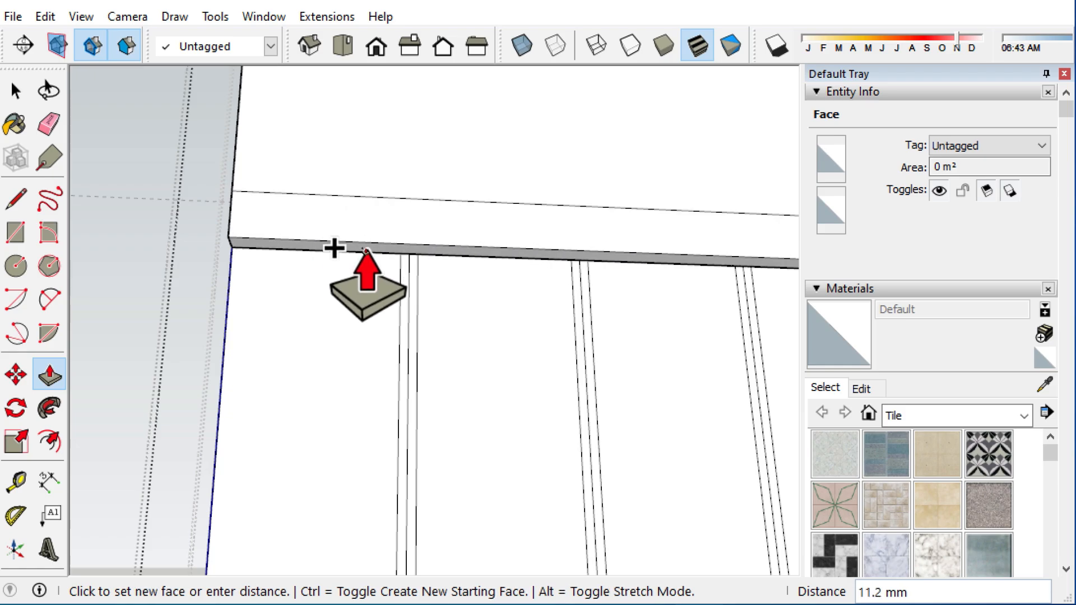
pyautogui.press('Return')
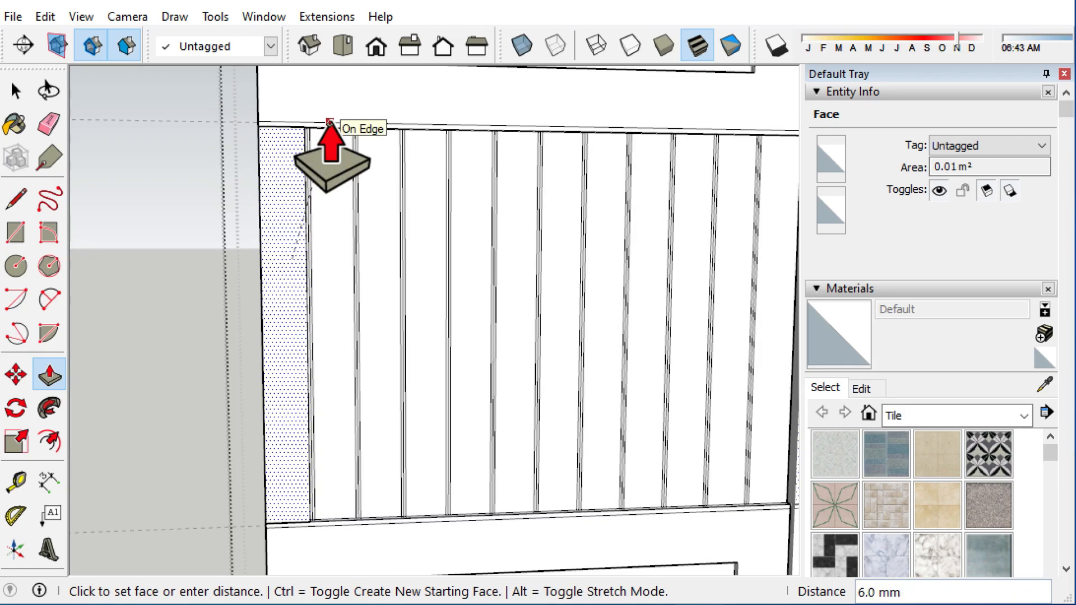
# Step: Pull the first slat of the middle panel out 6 mm and repeat the same extrusion on the other slats
pyautogui.click(358, 98)
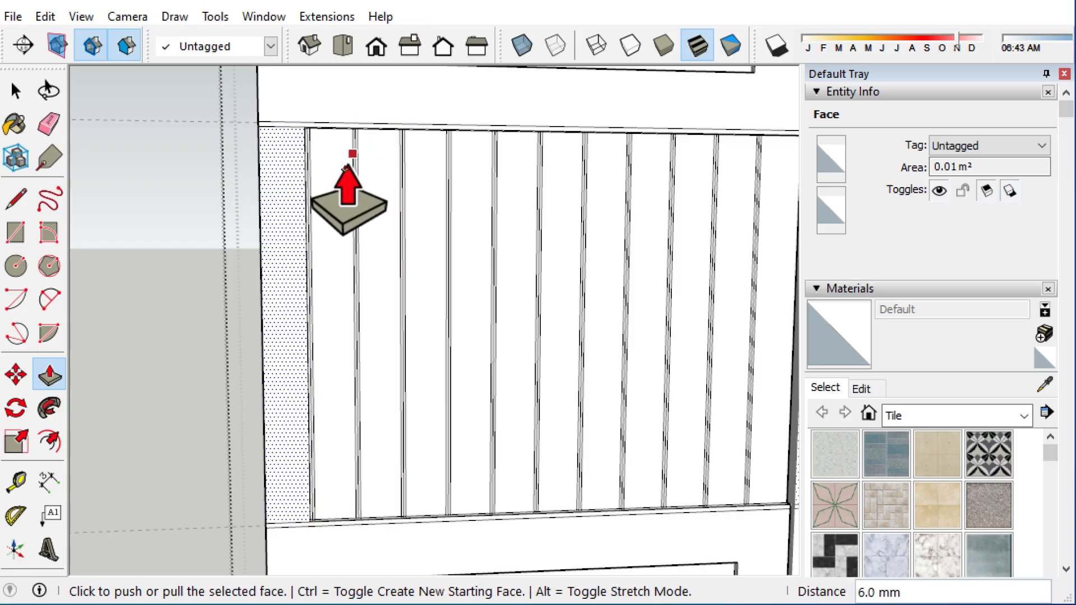
pyautogui.doubleClick(323, 198)
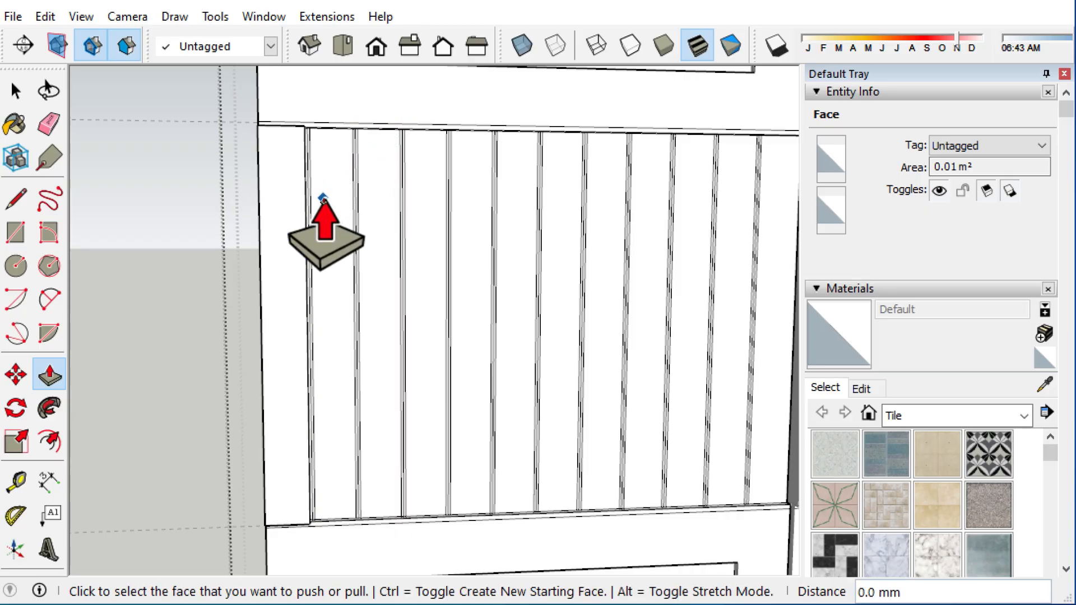
pyautogui.doubleClick(326, 202)
pyautogui.doubleClick(379, 207)
pyautogui.doubleClick(426, 213)
pyautogui.doubleClick(472, 218)
pyautogui.doubleClick(517, 224)
pyautogui.doubleClick(567, 229)
# Step: Push the thin strip between the upper frame and the slats back 6 mm to form a groove
pyautogui.scroll(-2, 480, 301)
pyautogui.scroll(6, 473, 264)
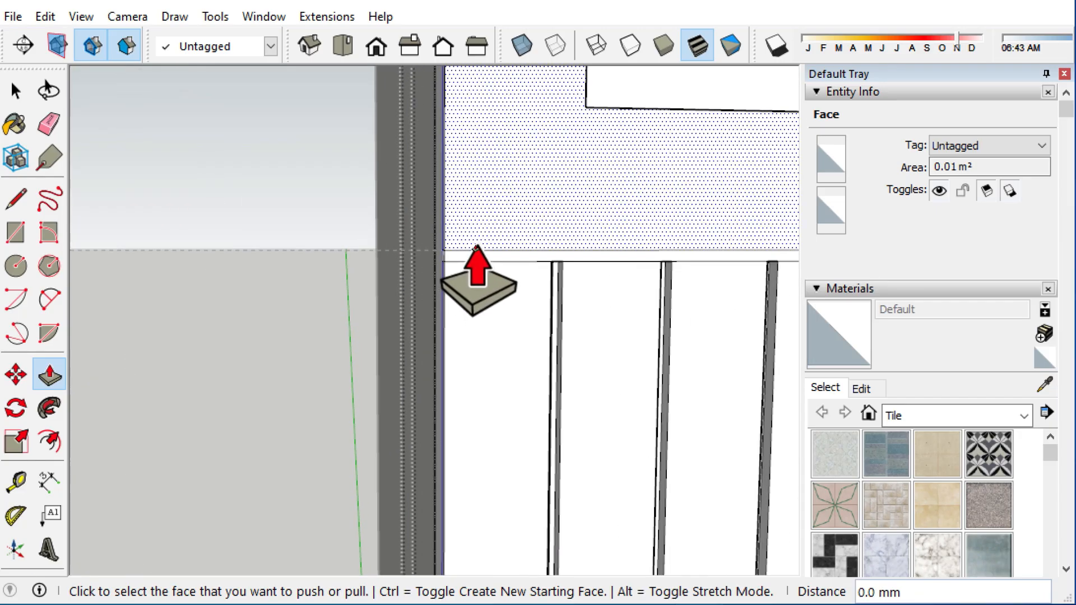
pyautogui.click(473, 259)
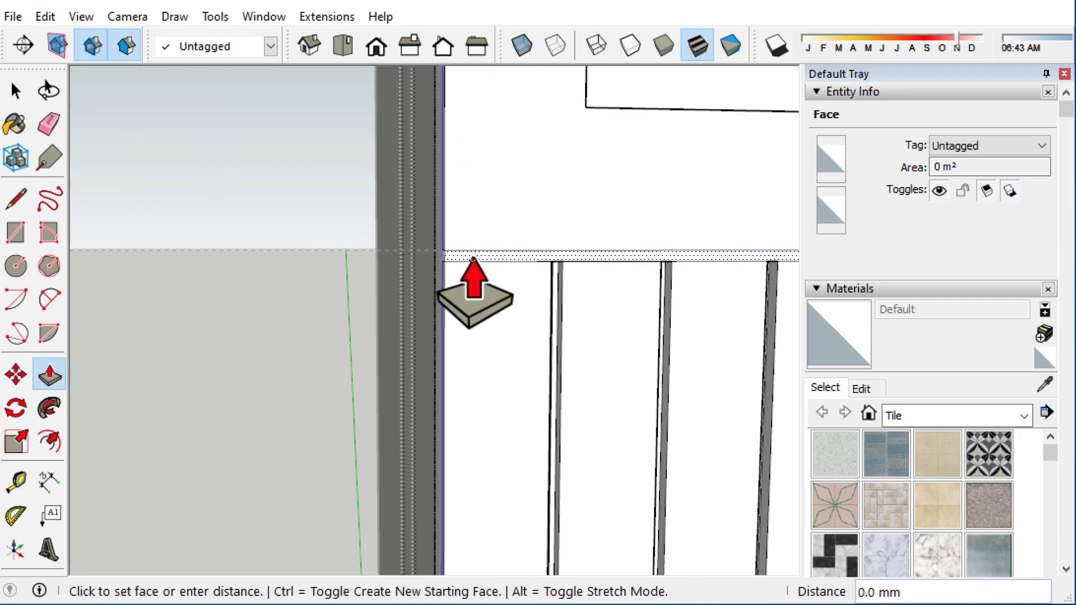
pyautogui.click(428, 259)
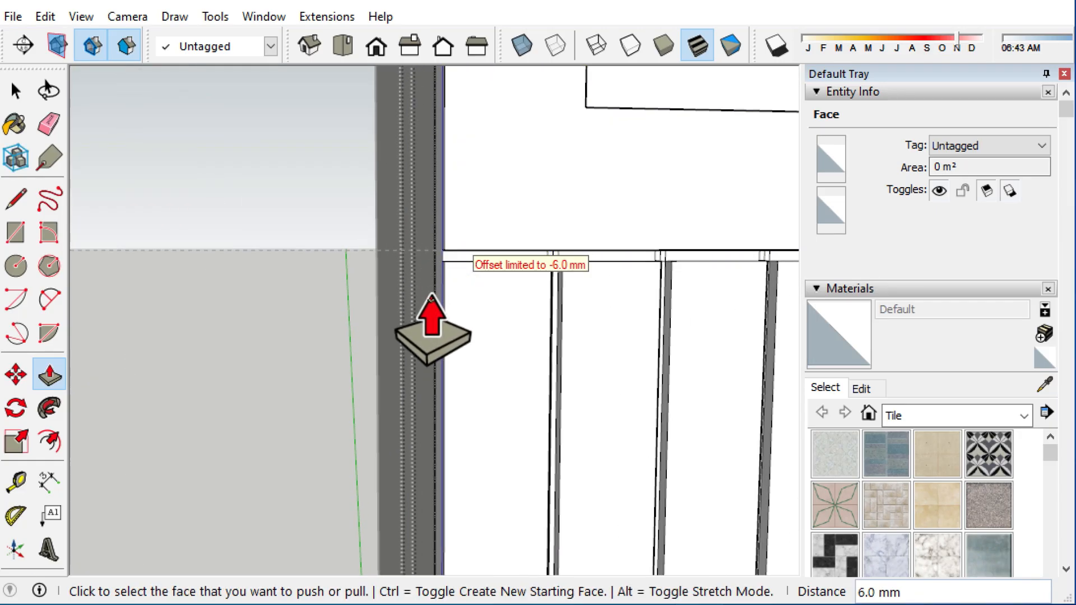
pyautogui.press('space')
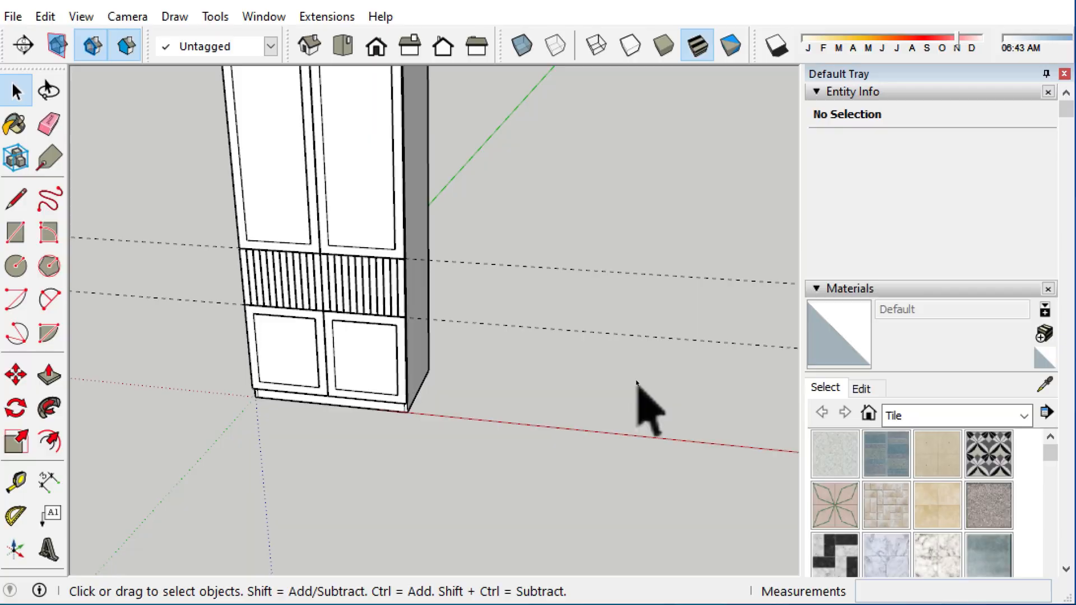
# Step: Delete the two horizontal guide lines crossing the wardrobe at the middle panel's edges
pyautogui.moveTo(644, 371); pyautogui.dragTo(504, 180)
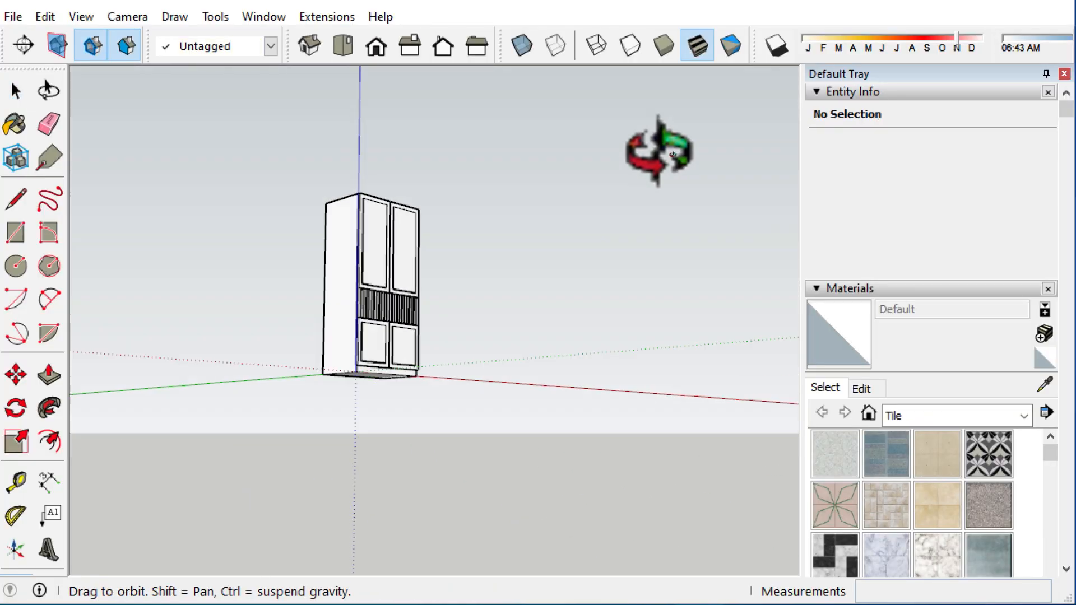
pyautogui.moveTo(658, 152); pyautogui.dragTo(292, 354, button='middle')
pyautogui.scroll(3, 329, 333)
pyautogui.moveTo(387, 302); pyautogui.dragTo(350, 524, button='middle')
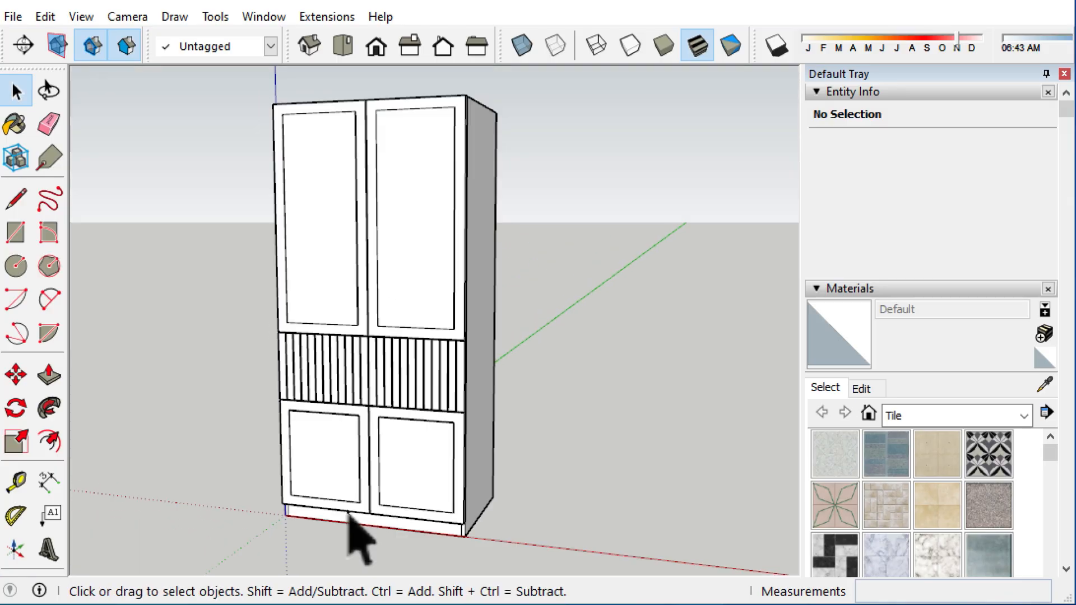